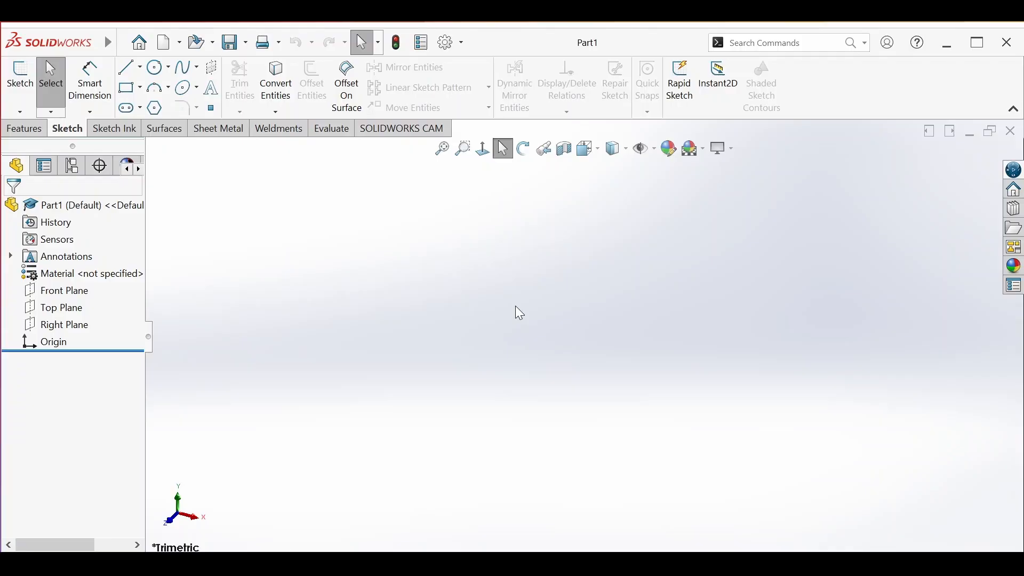
- Start a sketch on the Front Plane and activate the Line tool
left_click(18, 85)
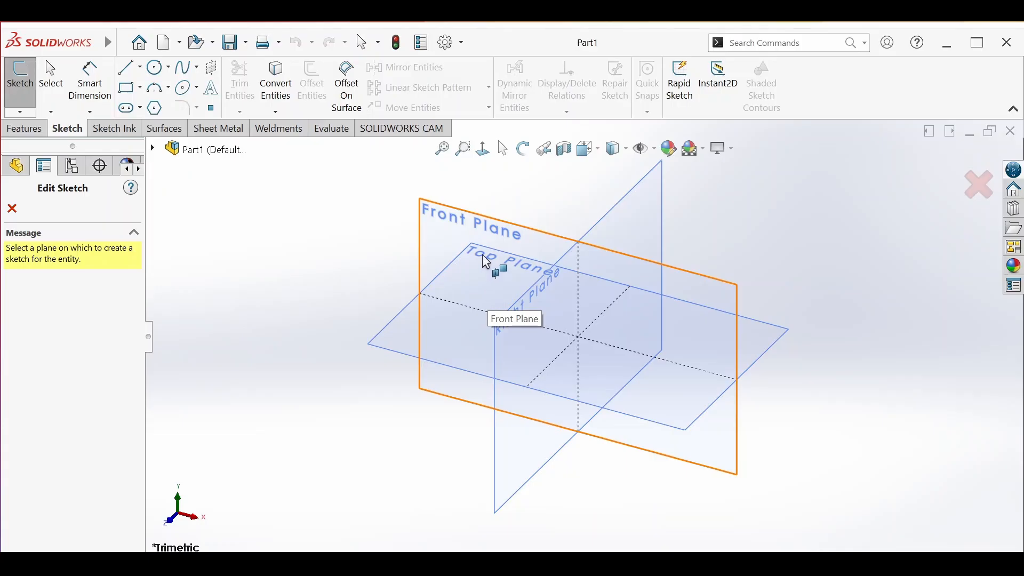
left_click(464, 209)
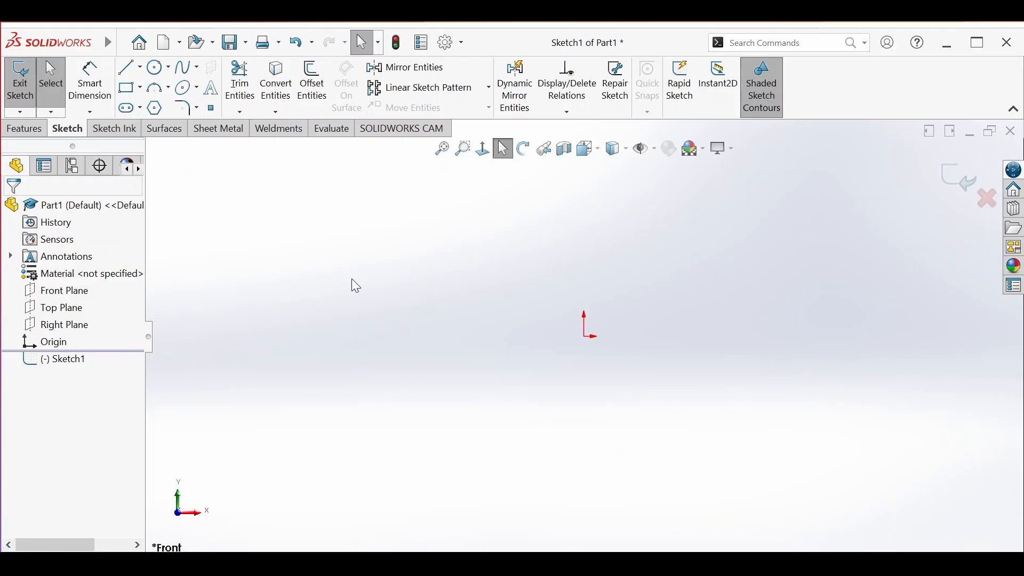
left_click(127, 68)
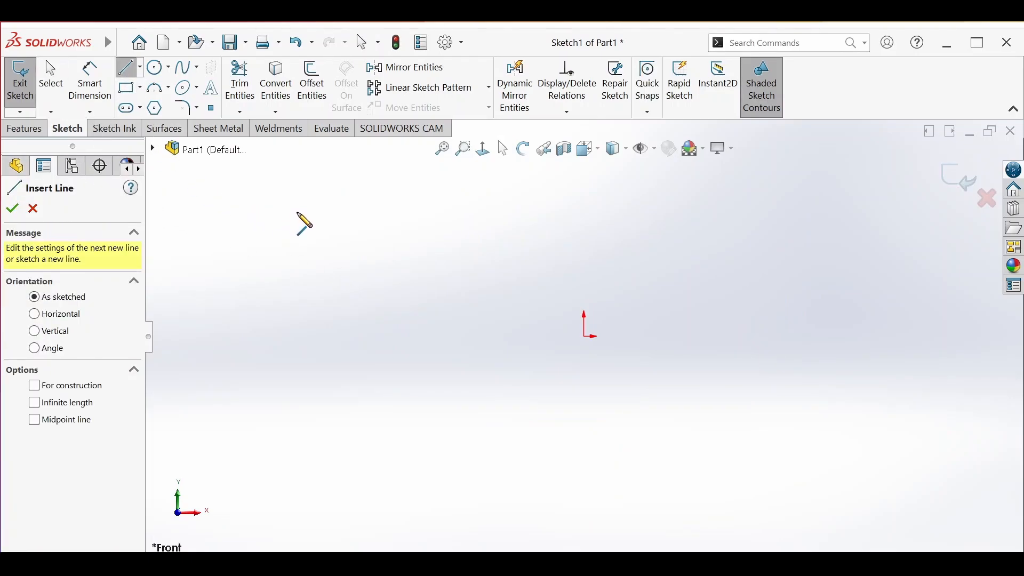
left_click(350, 268)
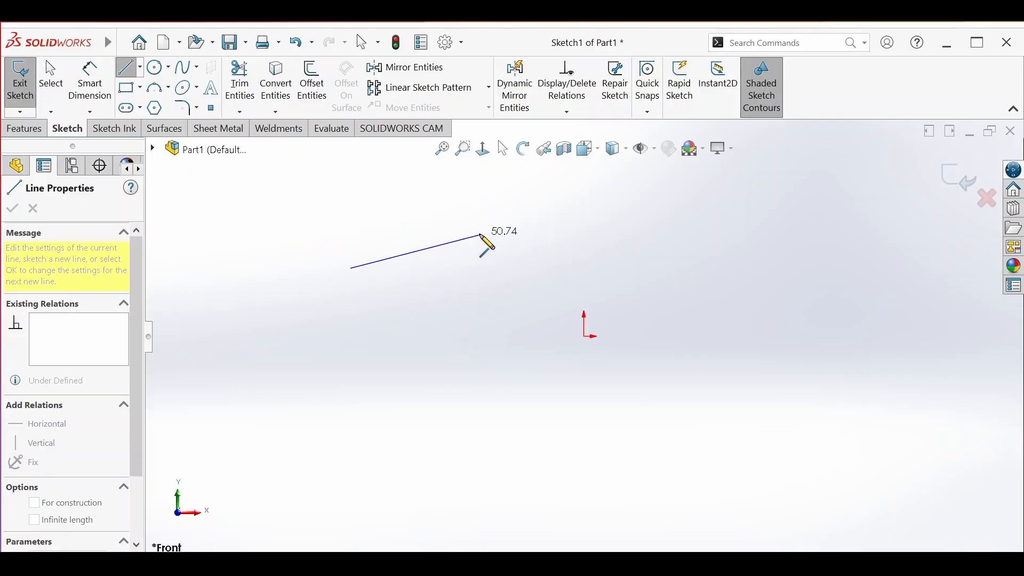
left_click(477, 234)
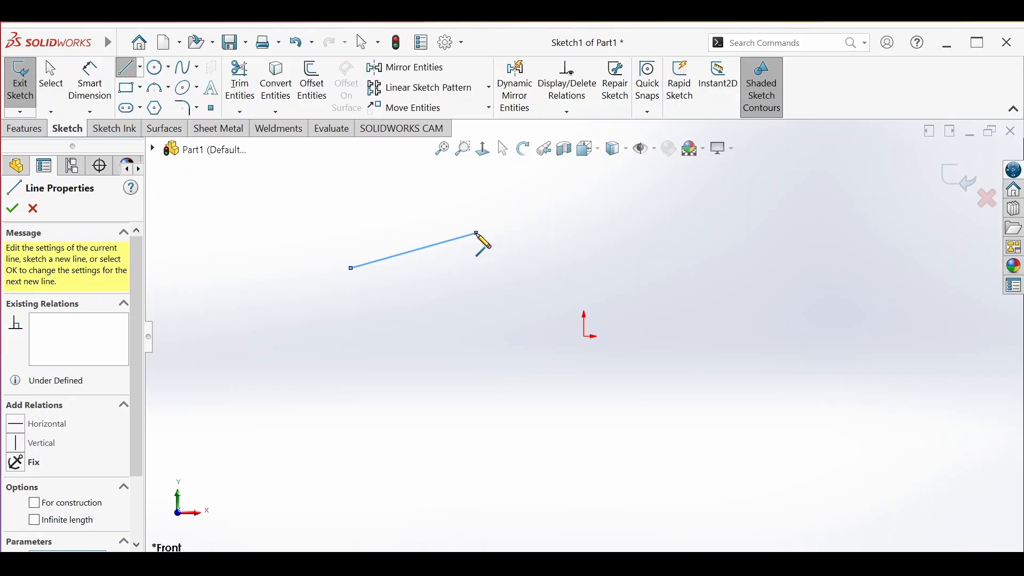
key("ctrl+z")
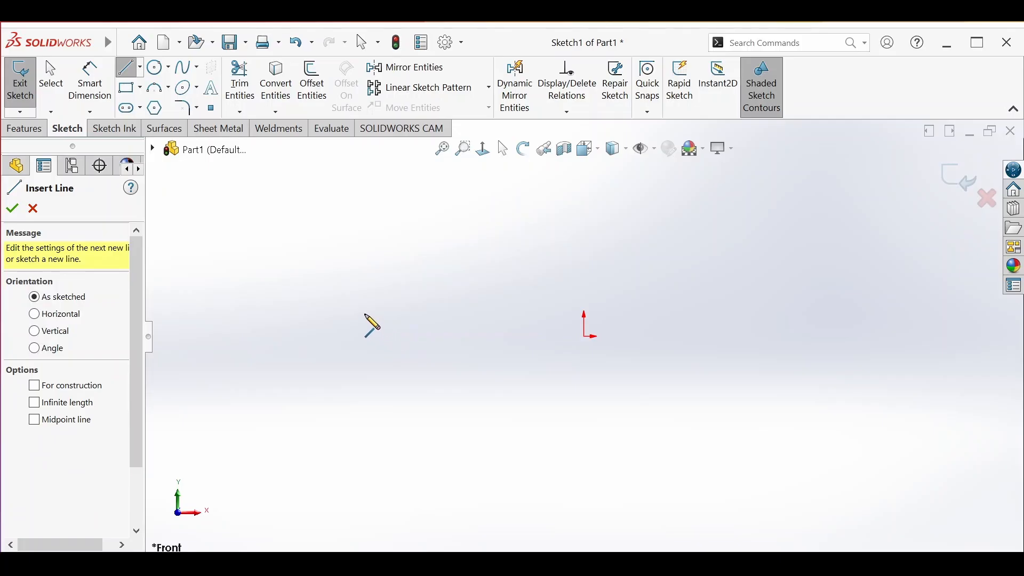
- Sketch two separate lines left of the origin: an upper one sloping upward and a lower one sloping downward, about 43 long
left_click(366, 314)
left_click(458, 265)
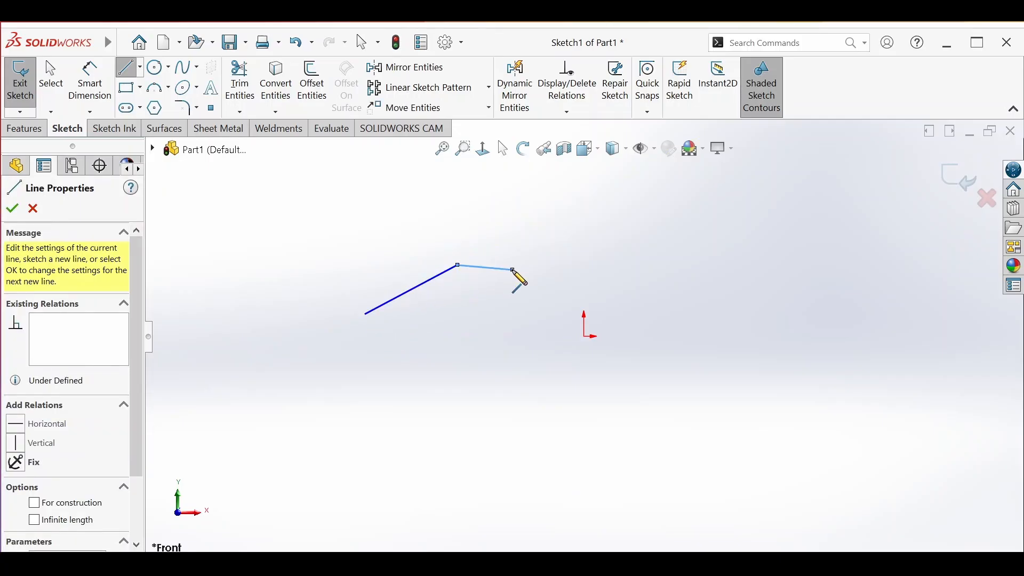
key("Escape")
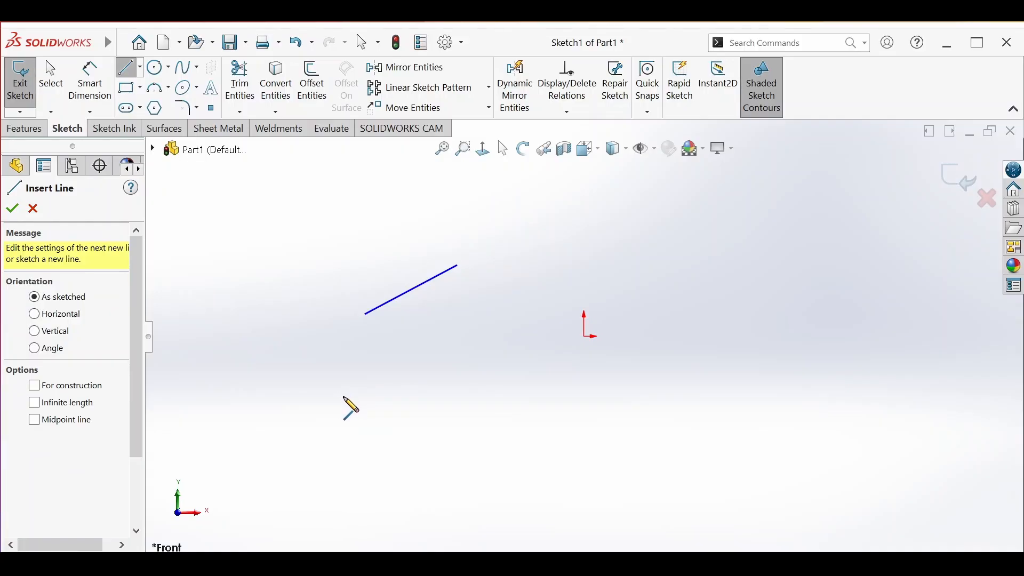
left_click(344, 397)
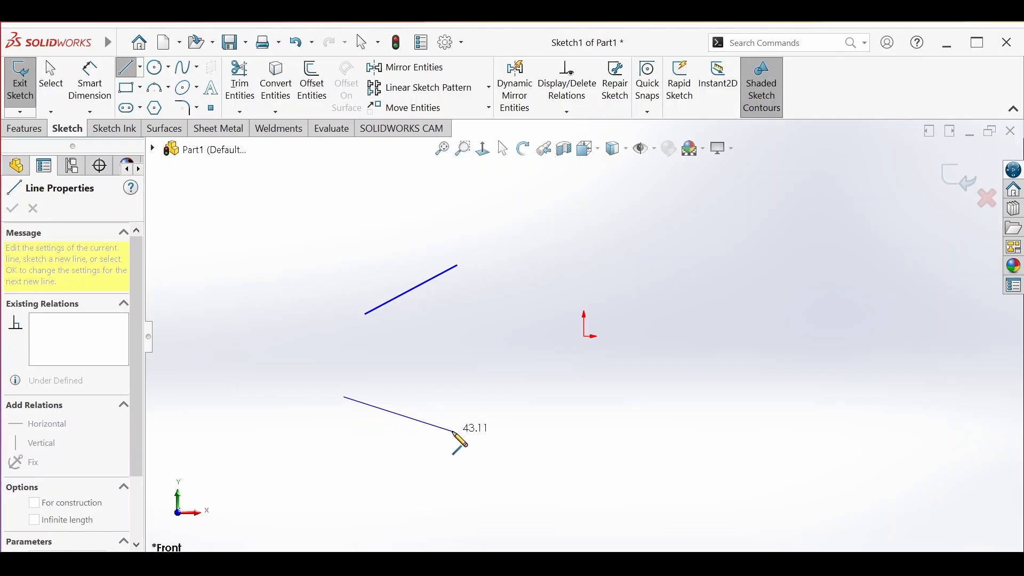
left_click(452, 431)
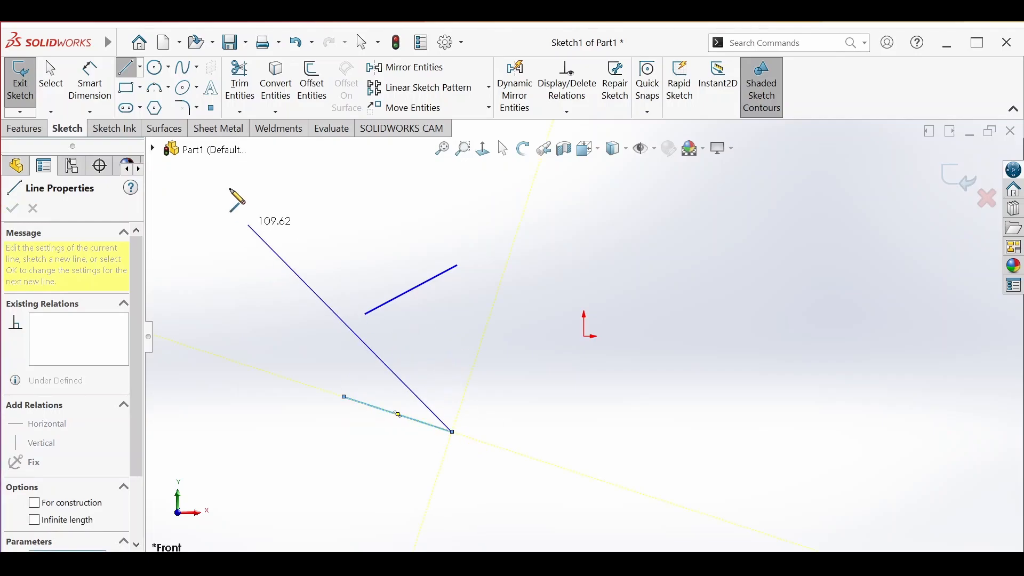
- Draw a vertical centerline to the right of the origin, separate from the two lines
left_click(140, 69)
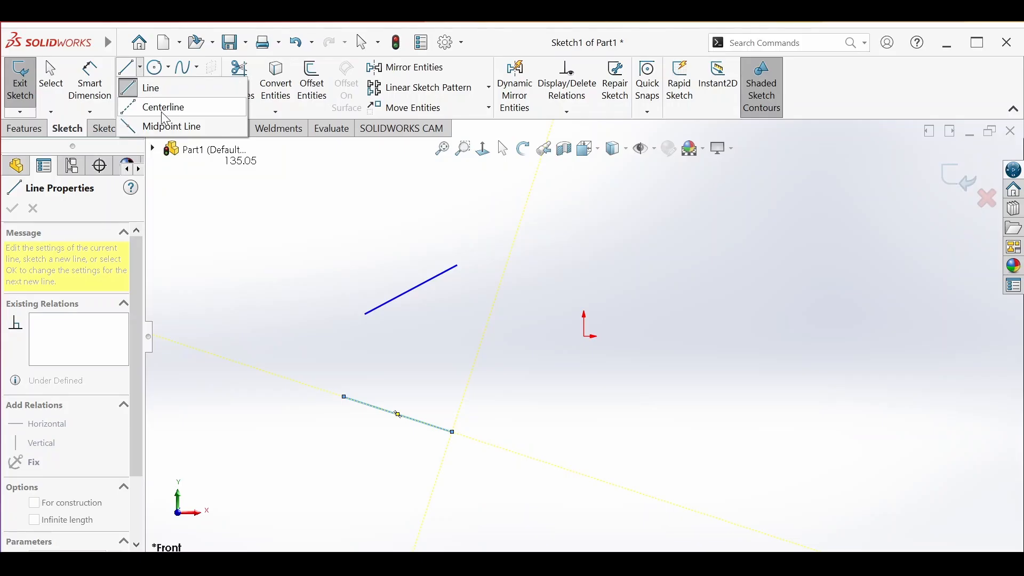
left_click(162, 110)
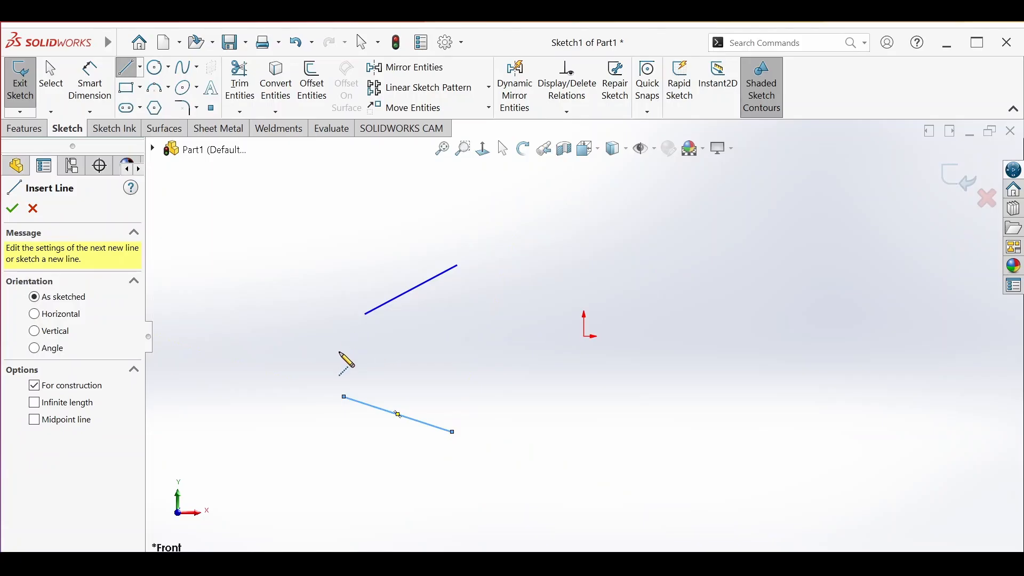
left_click(757, 225)
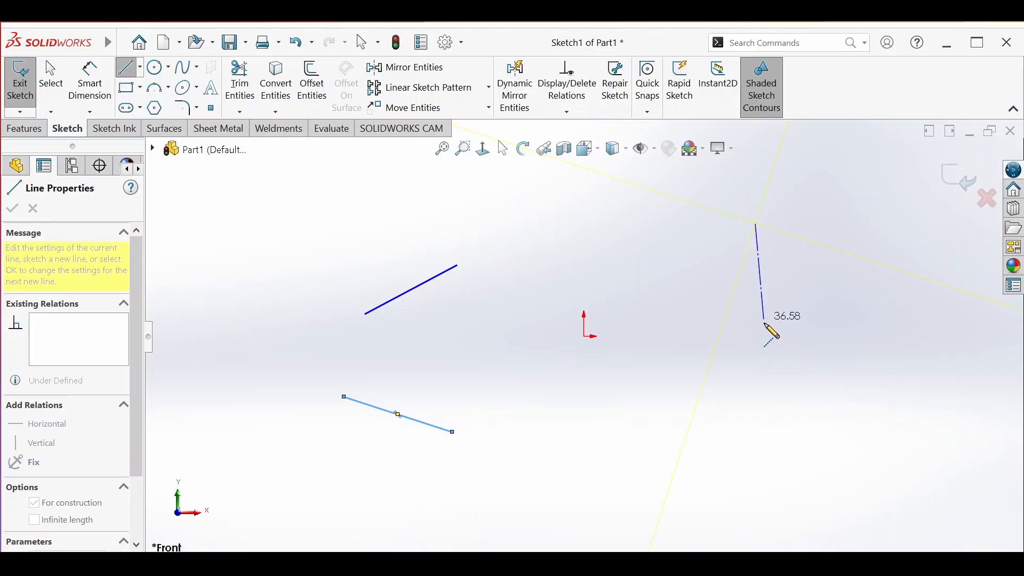
left_click(757, 344)
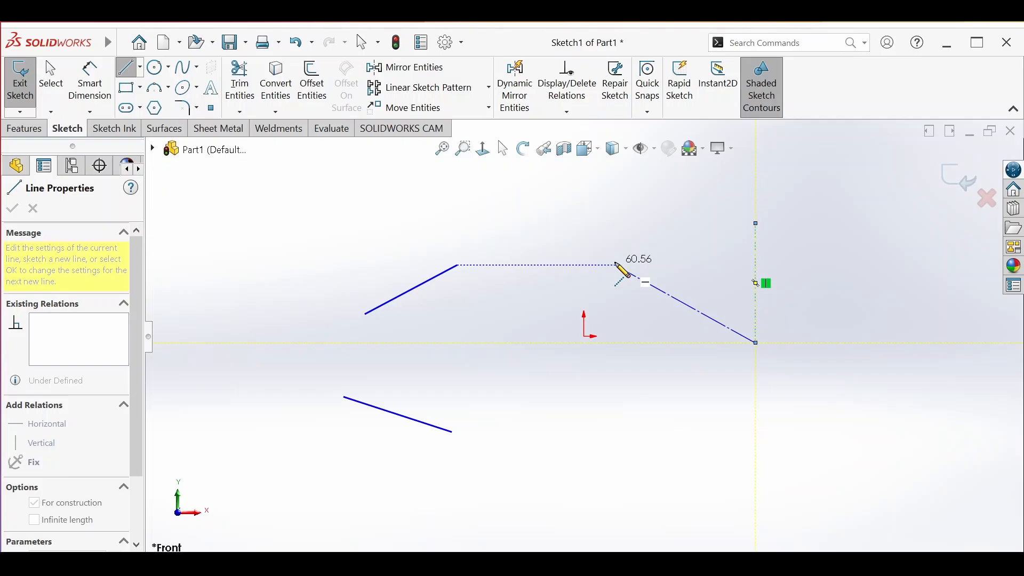
- Draw a horizontal midpoint line above the upper sloped line, extending about 22 to each side of its midpoint
left_click(139, 68)
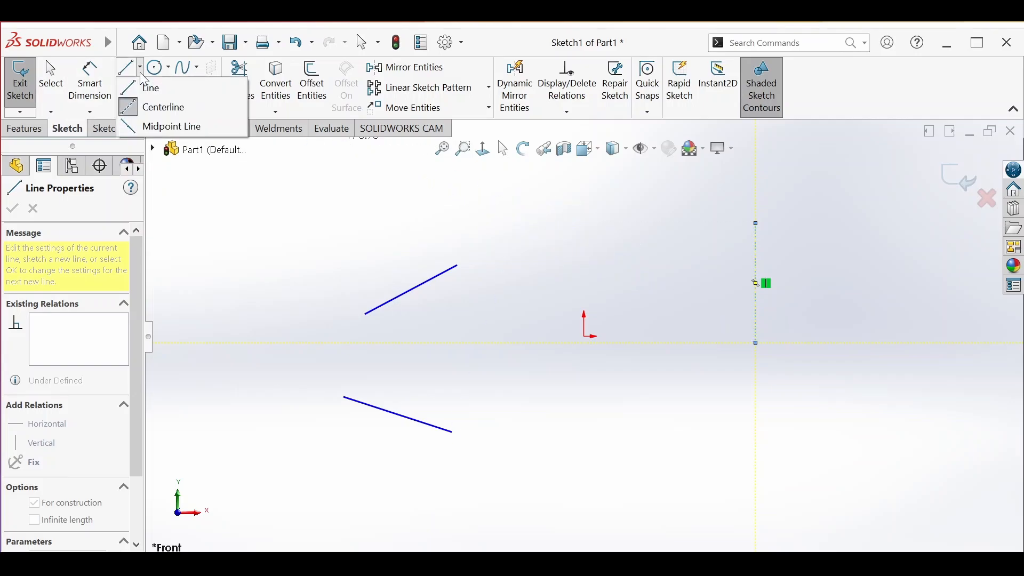
left_click(181, 126)
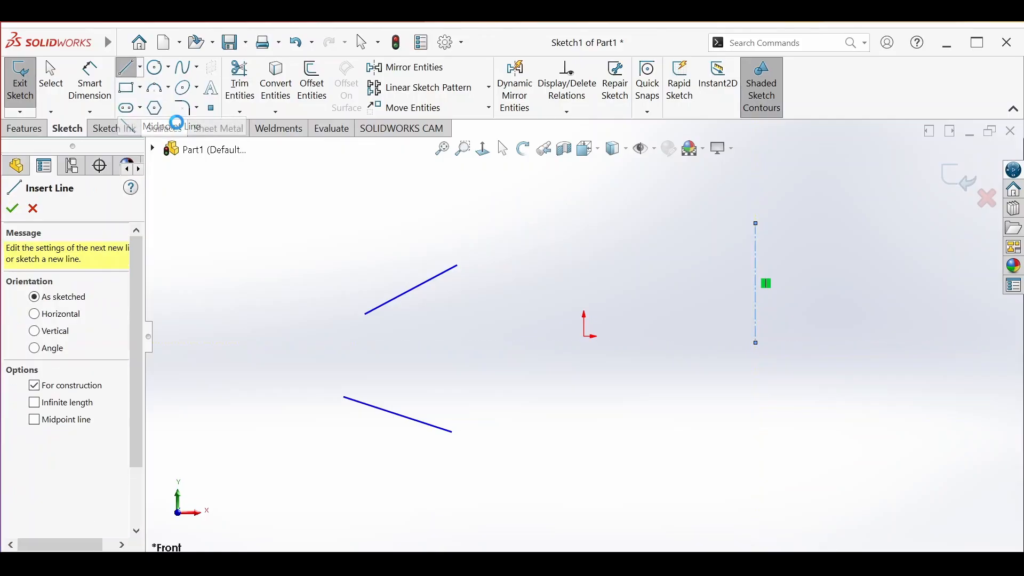
left_click(447, 195)
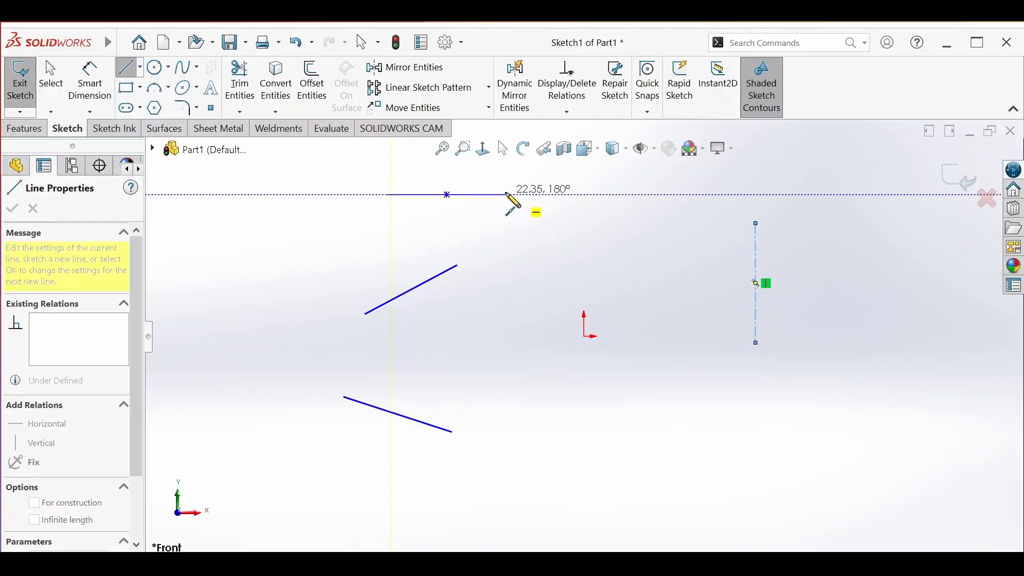
left_click(506, 195)
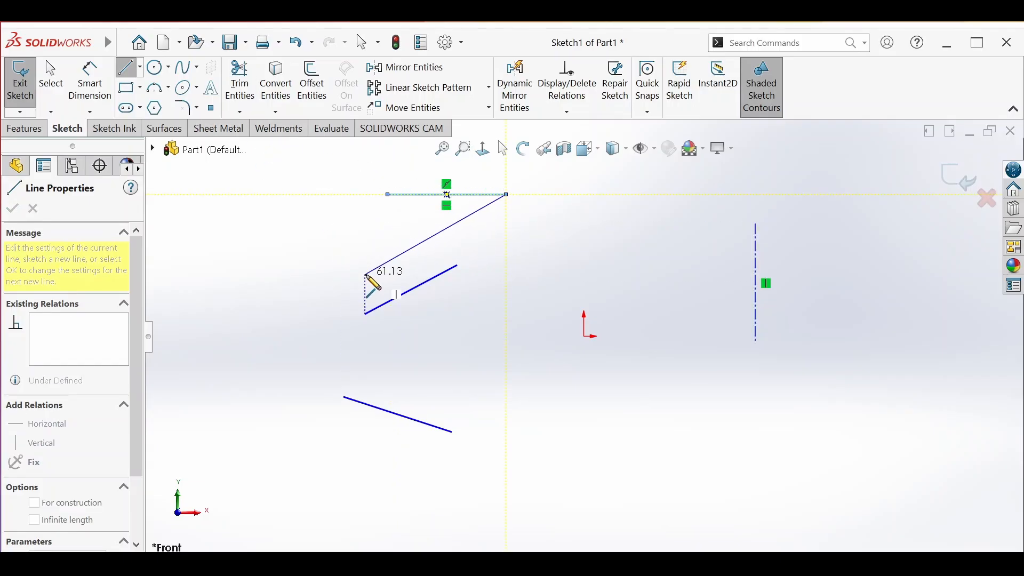
key("Escape")
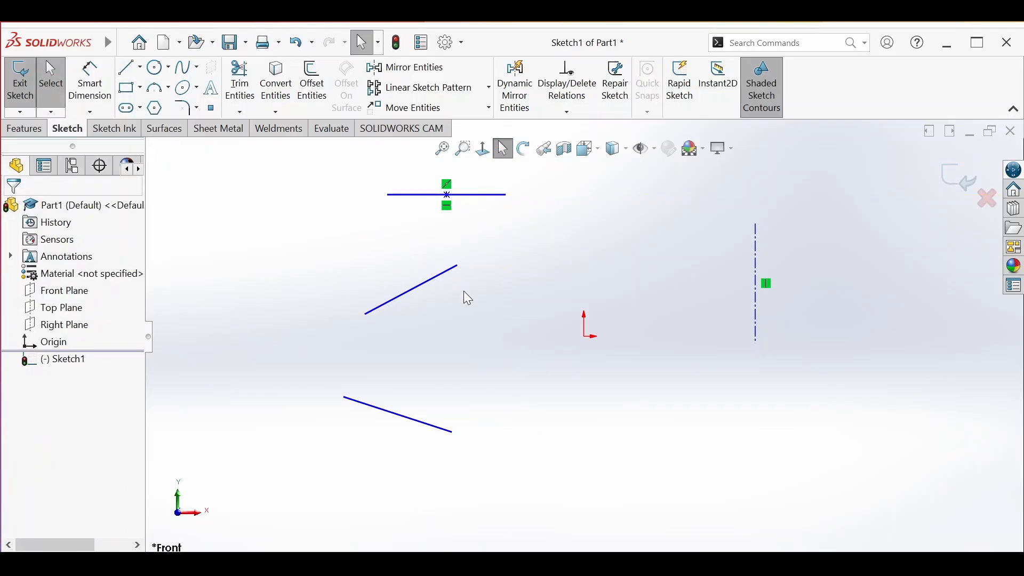
- Make the lower sloped line horizontal and delete its horizontal relation again
left_click(397, 416)
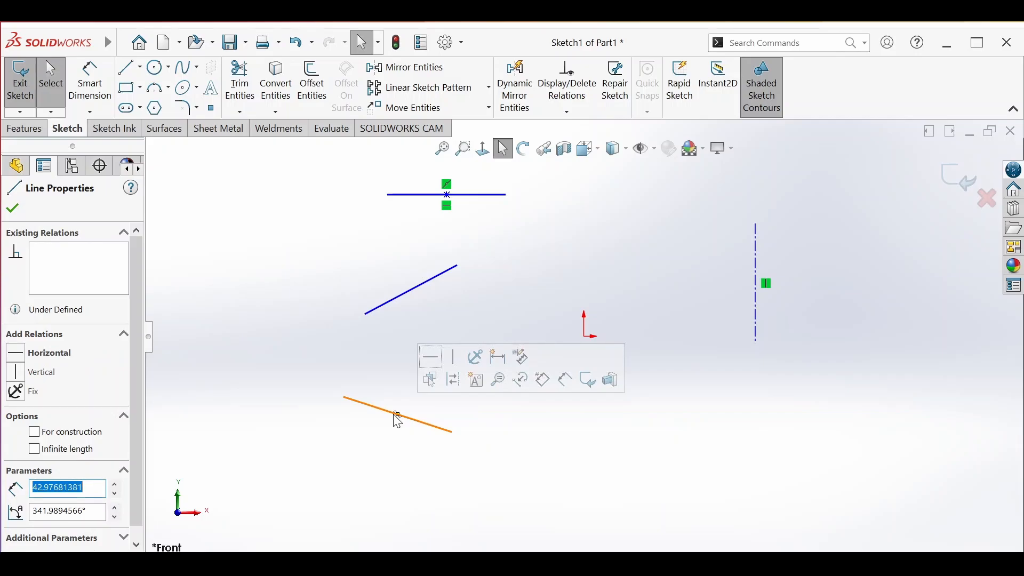
left_click(433, 358)
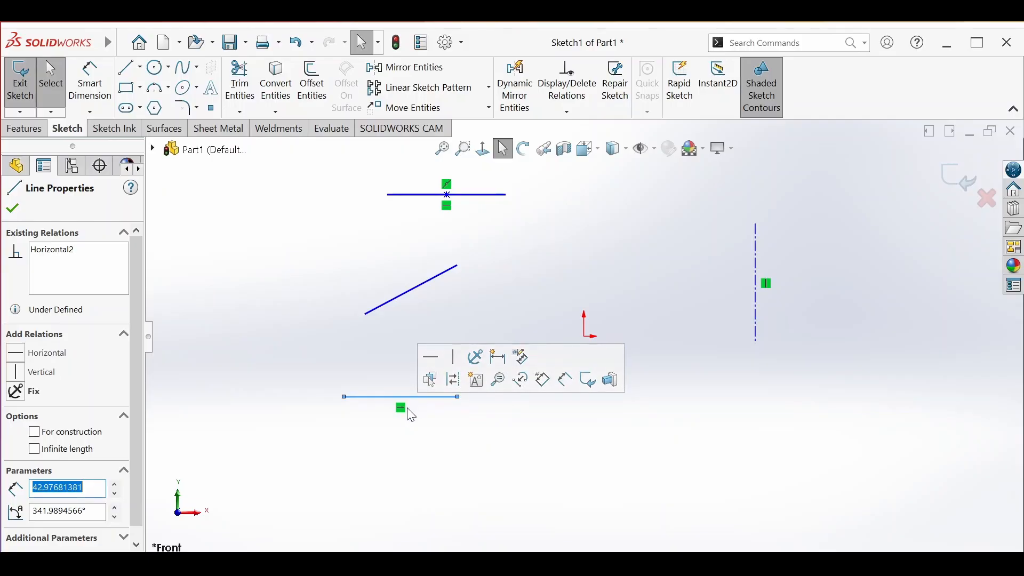
left_click(420, 444)
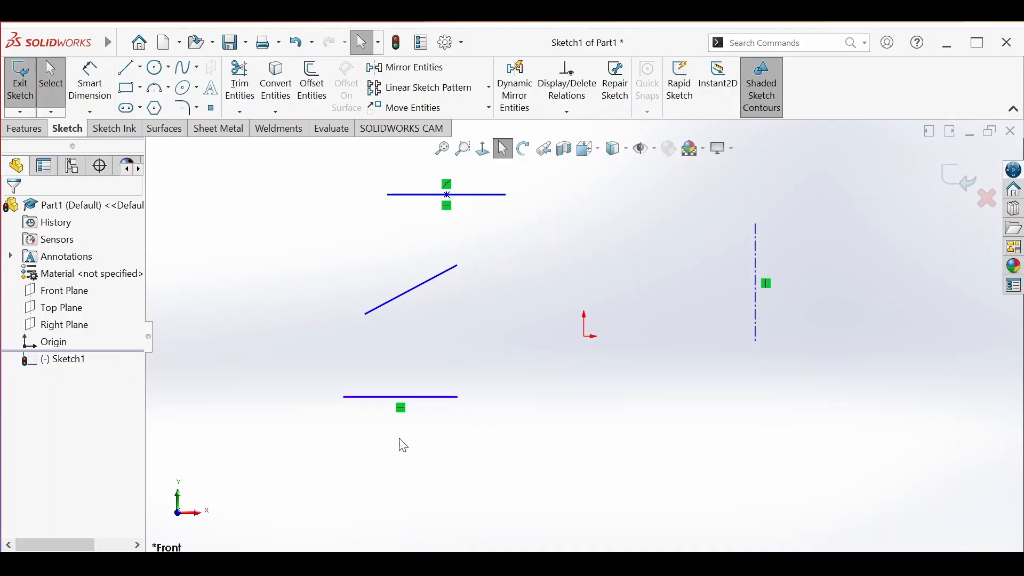
right_click(402, 410)
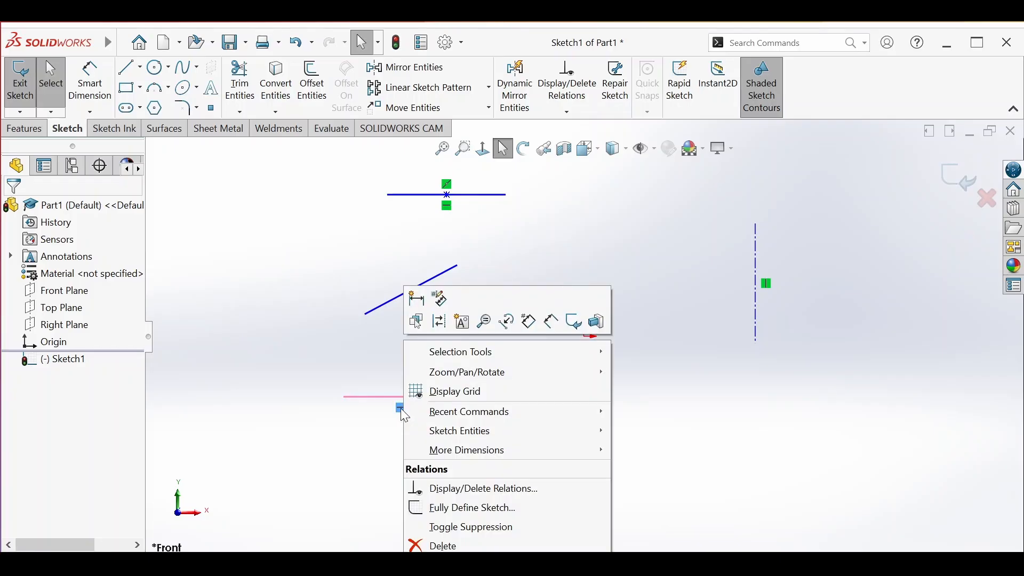
left_click(486, 544)
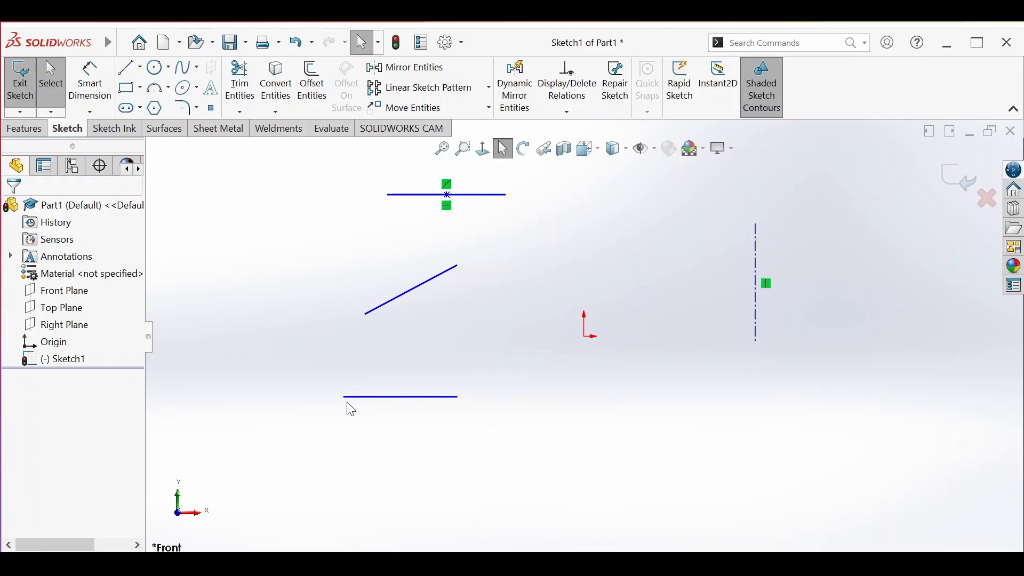
- Move the lower line's left endpoint downward and make the line vertical
left_click_drag(344, 396, 379, 461)
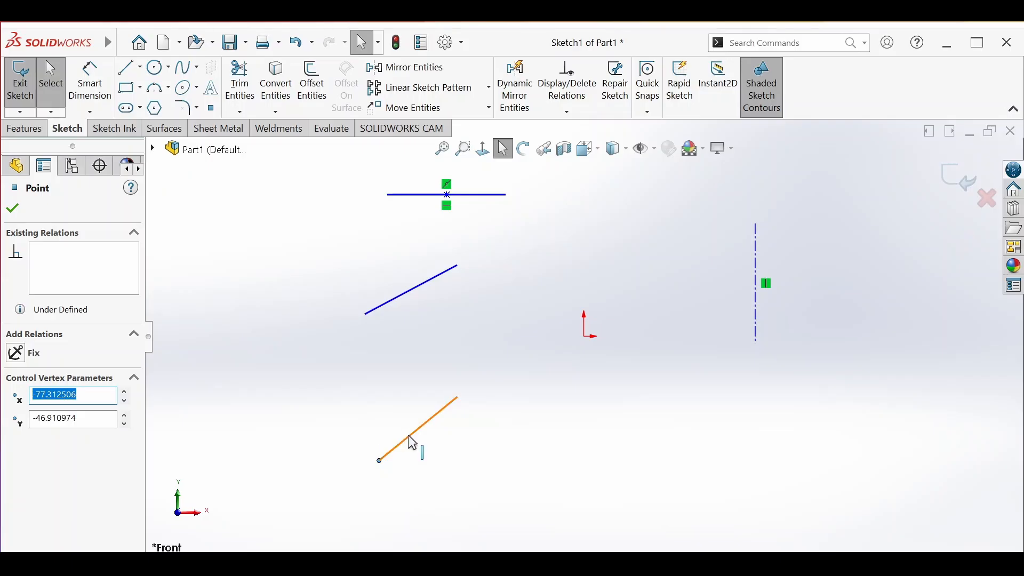
left_click(428, 422)
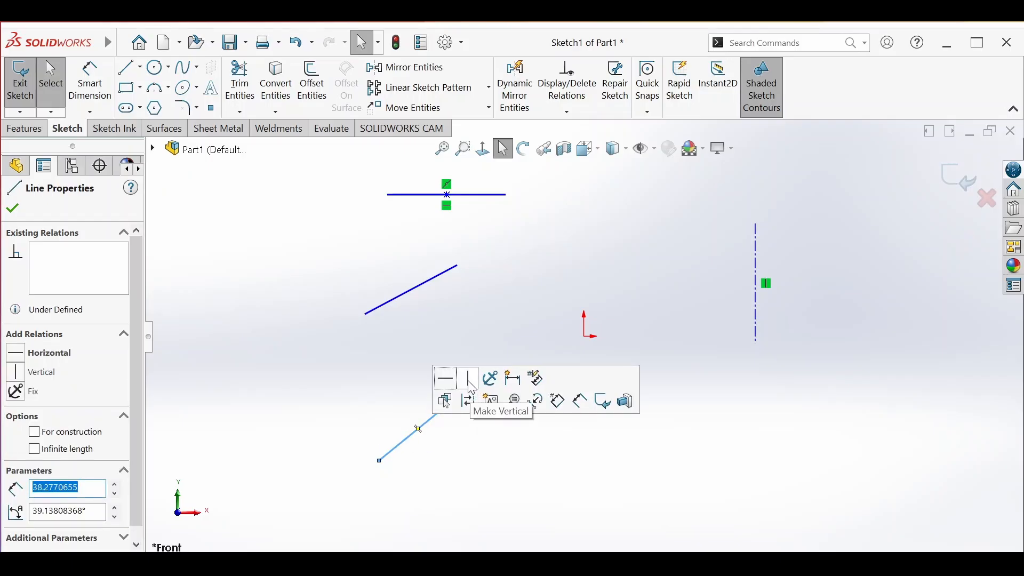
left_click(469, 383)
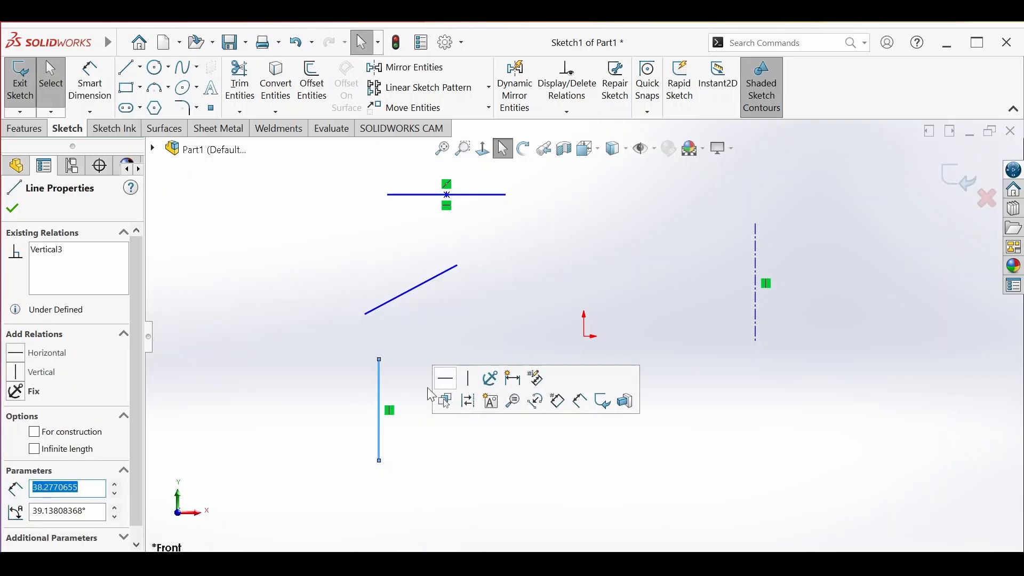
- Try to add a horizontal relation to the lower vertical line and delete that conflicting relation
left_click(378, 403)
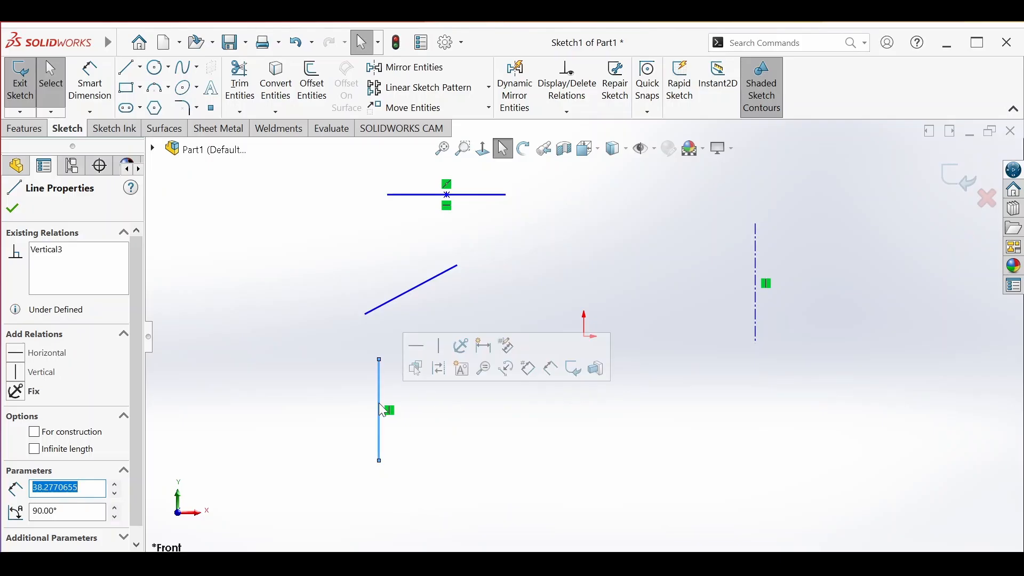
left_click(415, 353)
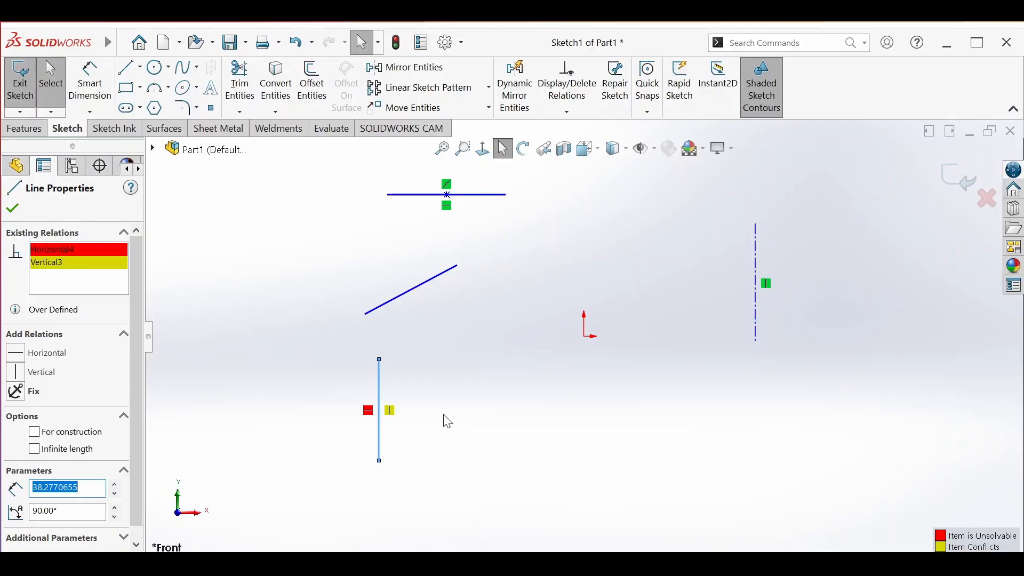
left_click(366, 413)
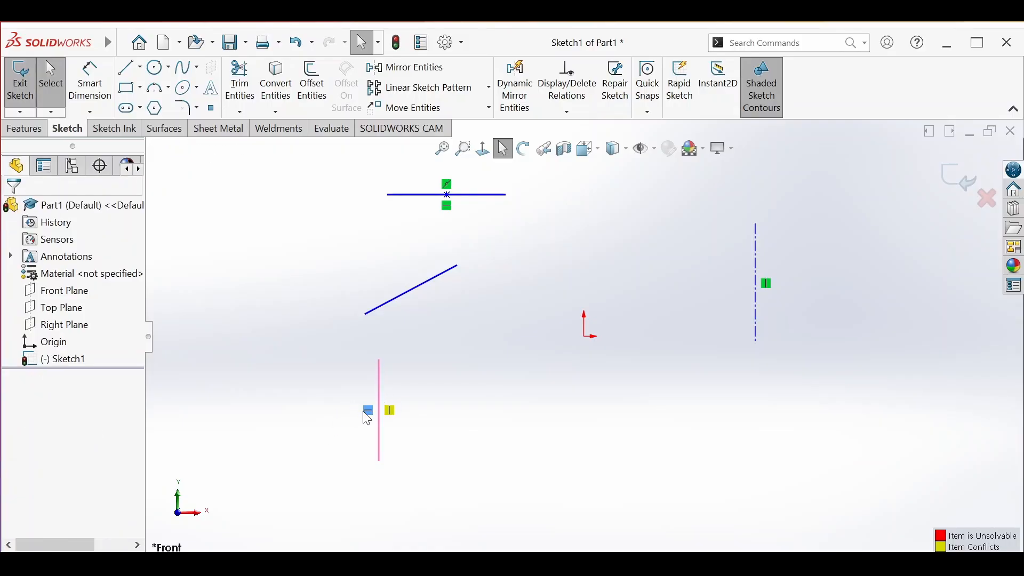
right_click(367, 416)
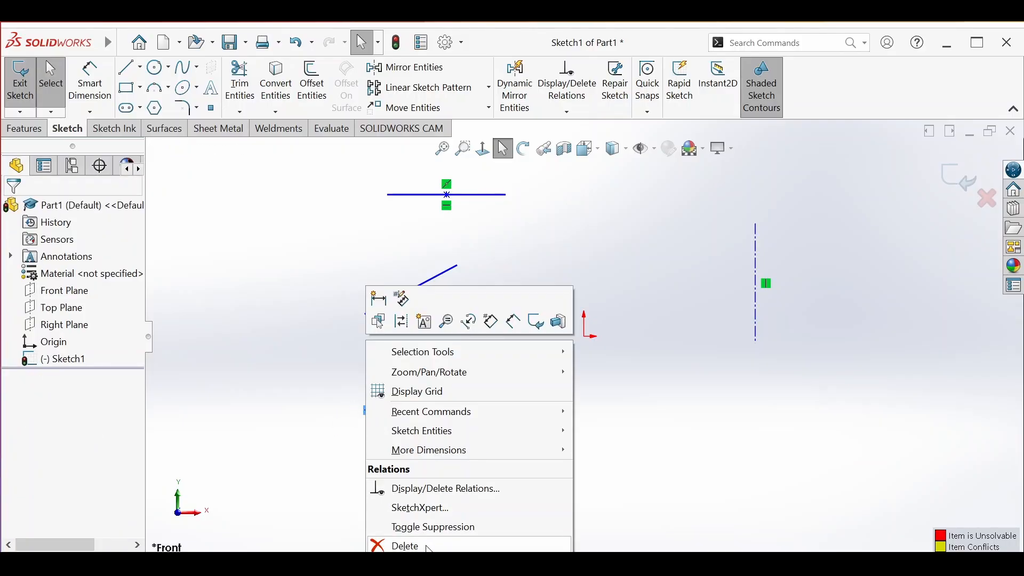
left_click(416, 544)
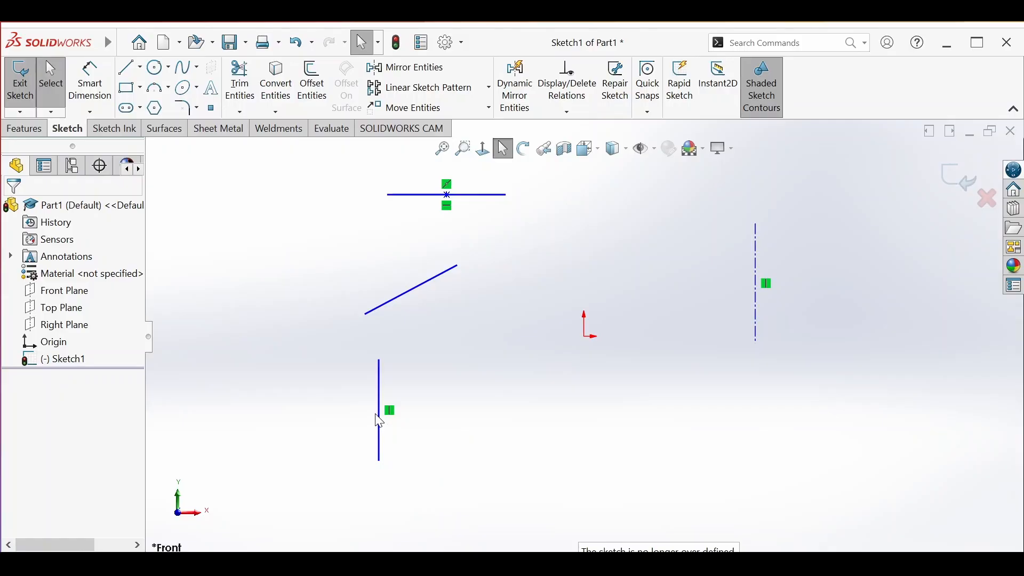
- Make the sloped line and the vertical line below it equal in length
left_click(379, 368)
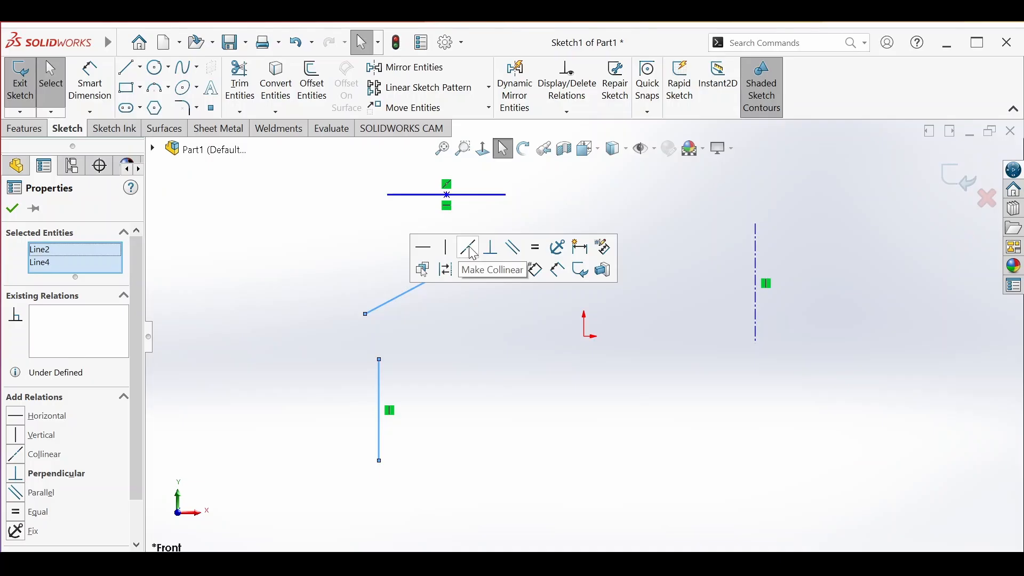
left_click(535, 255)
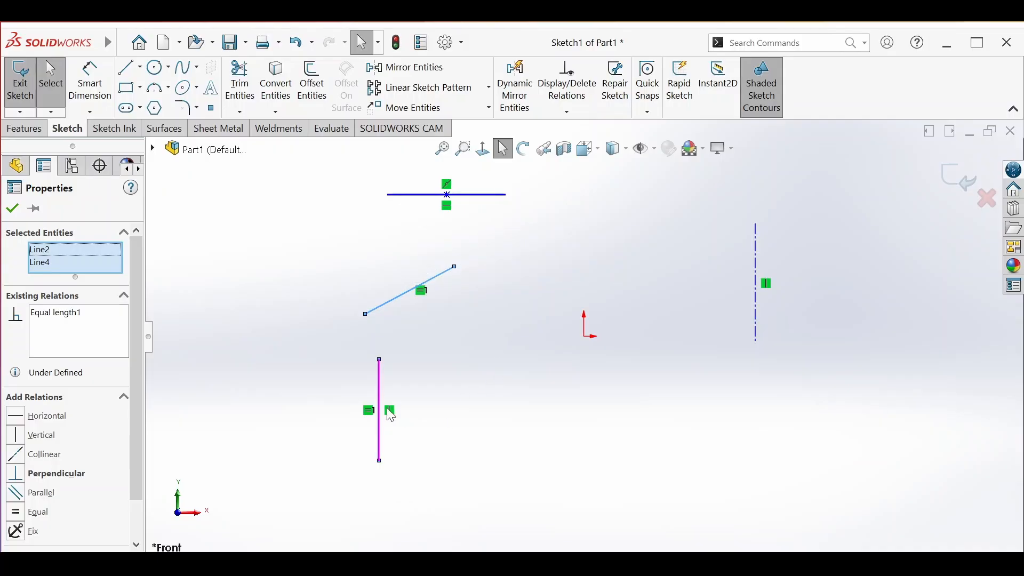
- Dimension the lower vertical line's length with Smart Dimension, placing the dimension left of the line and keeping its drawn value
left_click(99, 98)
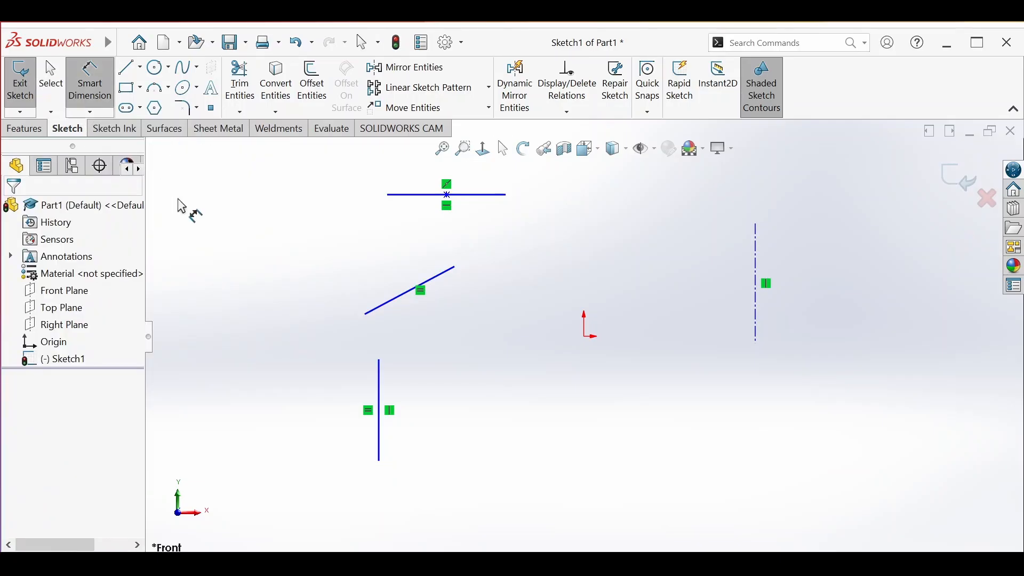
left_click(384, 409)
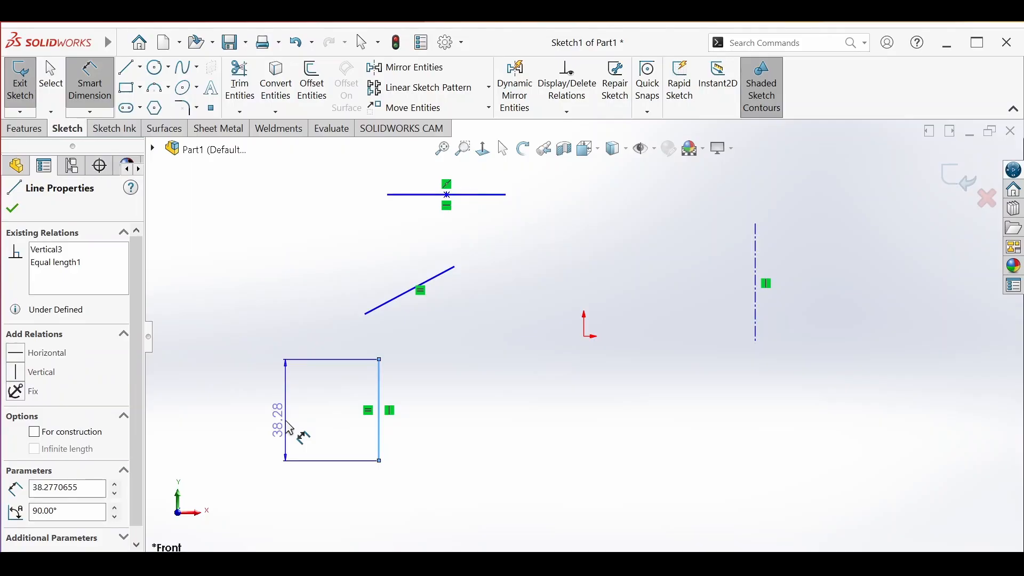
left_click(290, 429)
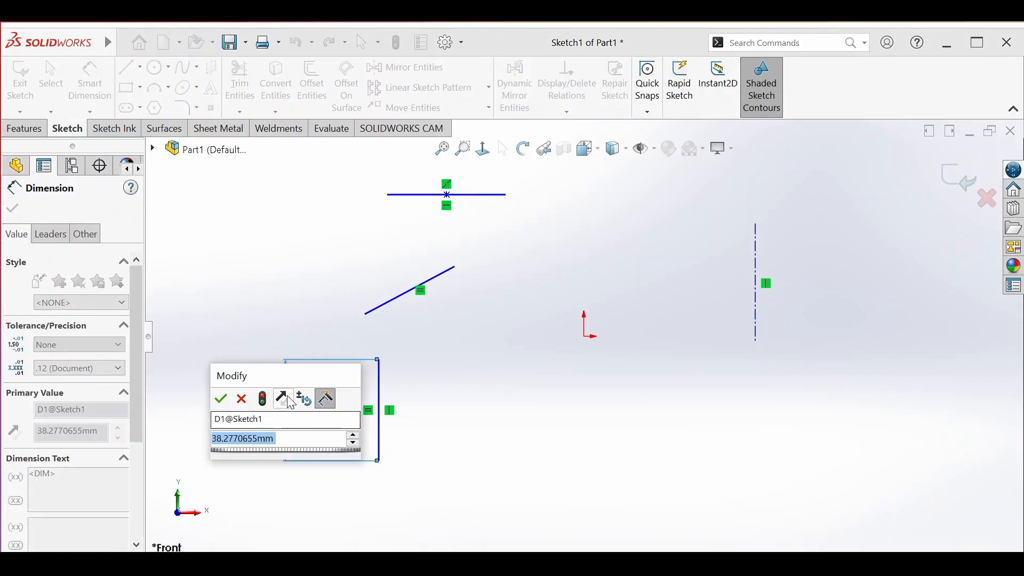
left_click(222, 405)
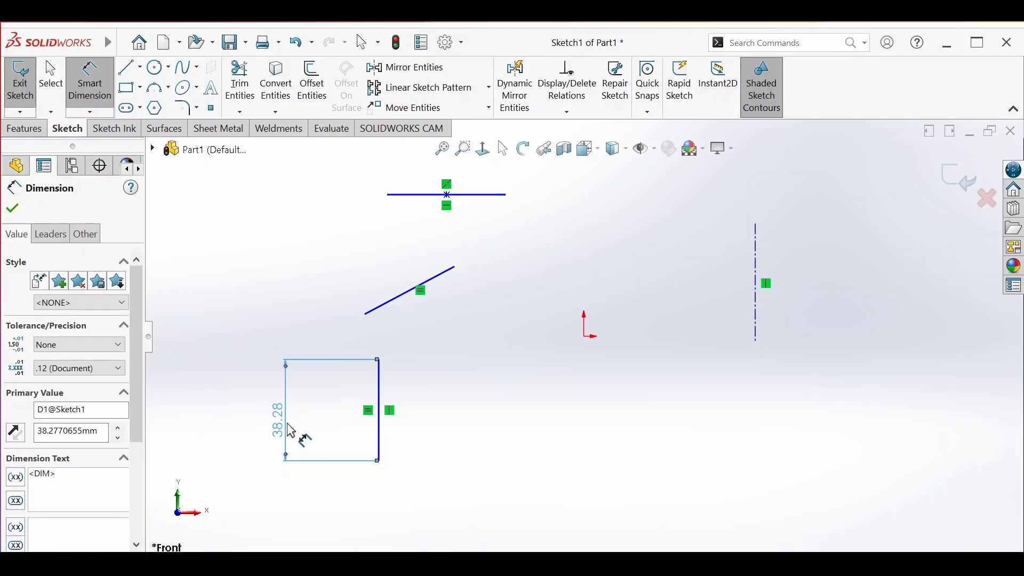
key("Escape")
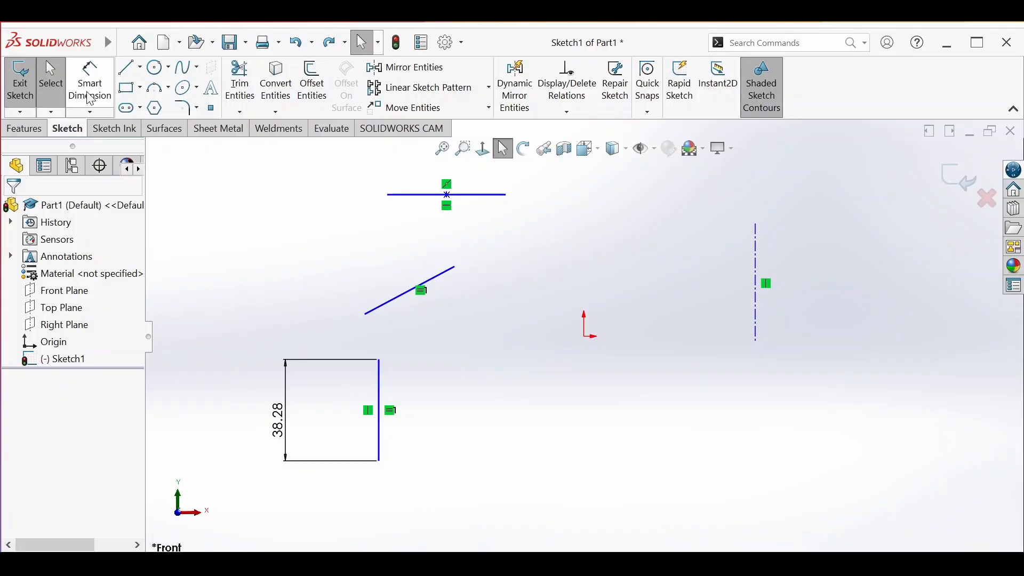
- Add an aligned length dimension above the sloped line and make it a driven dimension
left_click(91, 96)
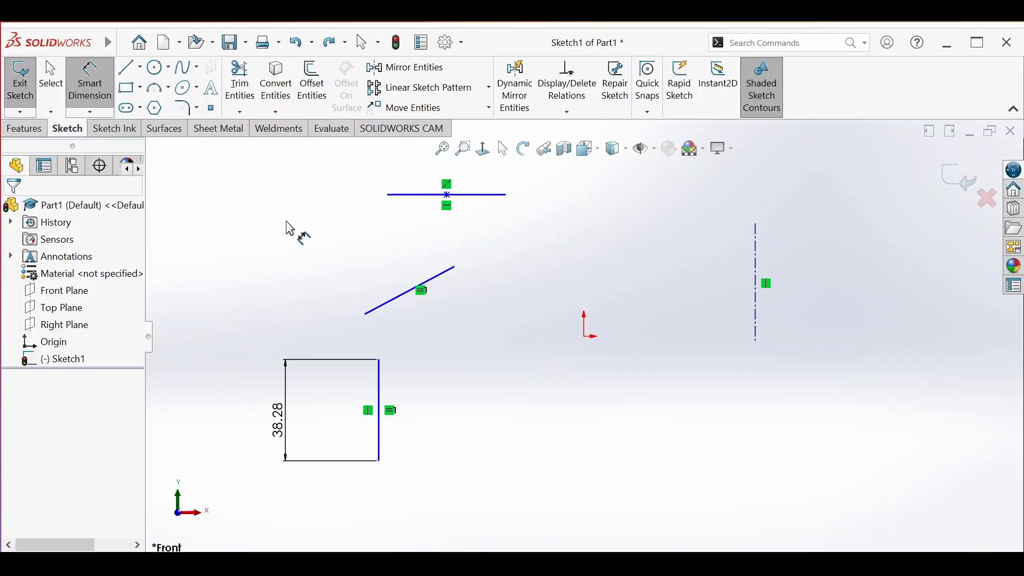
left_click(414, 290)
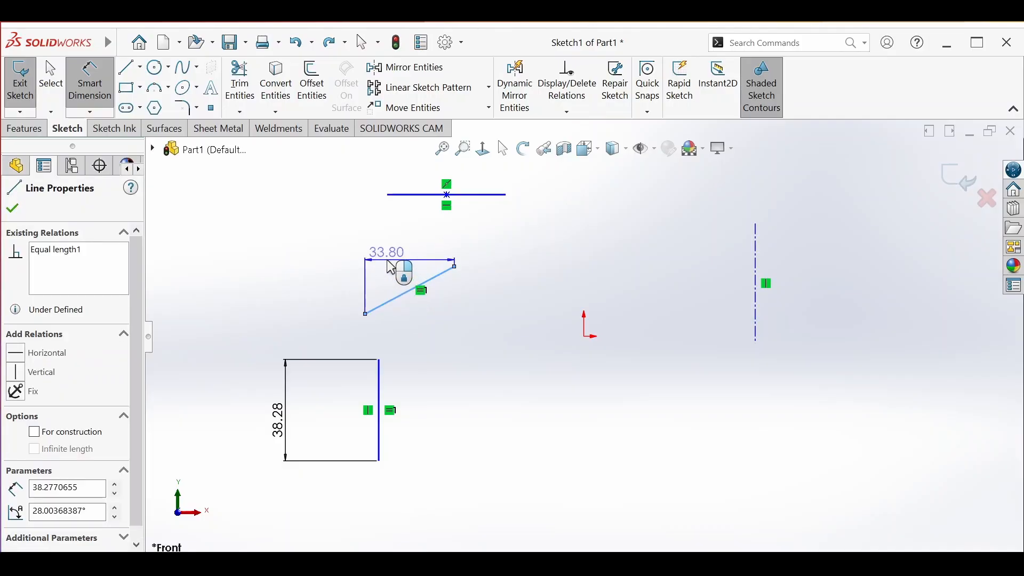
left_click(373, 276)
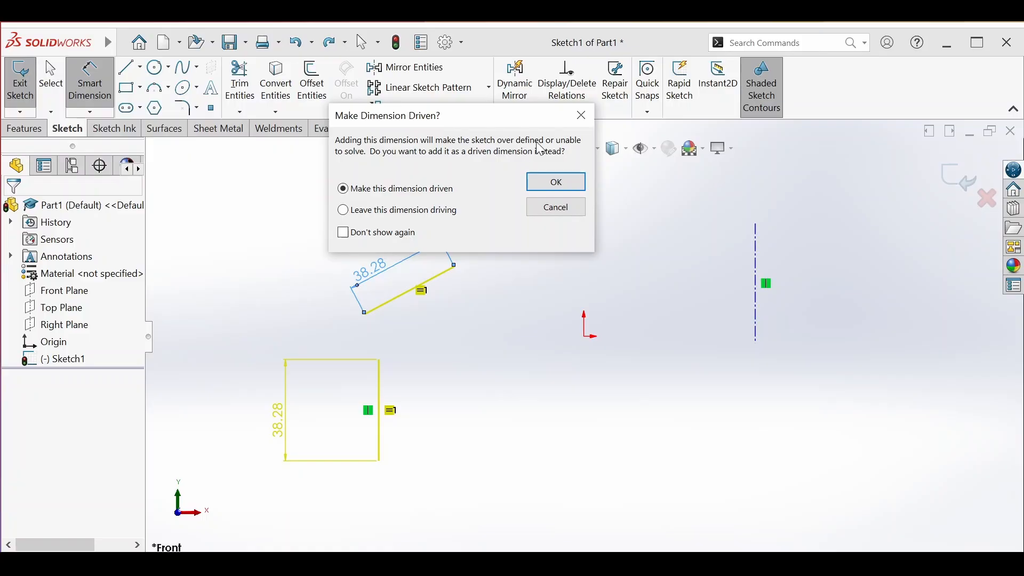
left_click(556, 181)
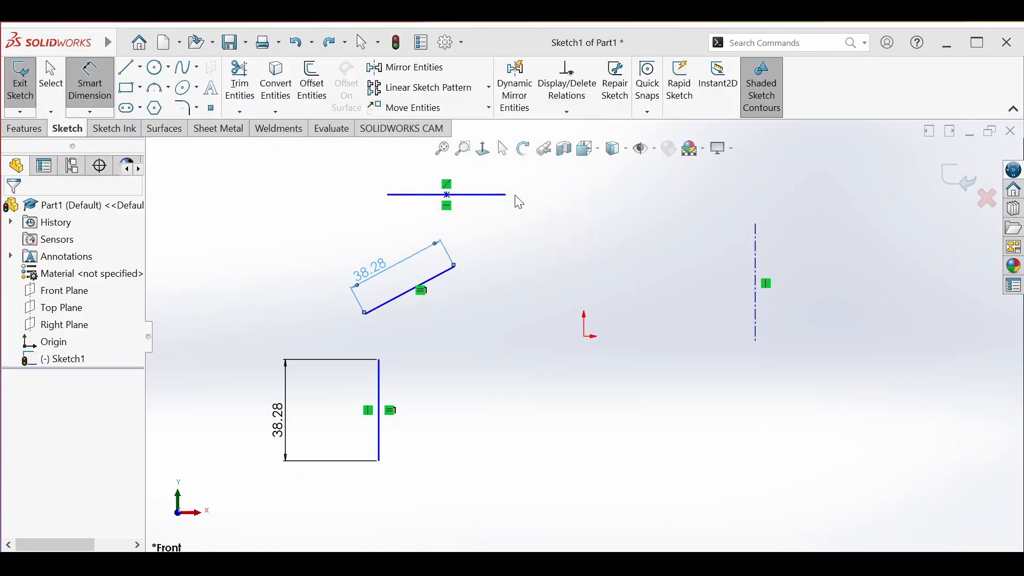
left_click(503, 148)
- Set the lower vertical line's length dimension to 50 mm
double_click(276, 434)
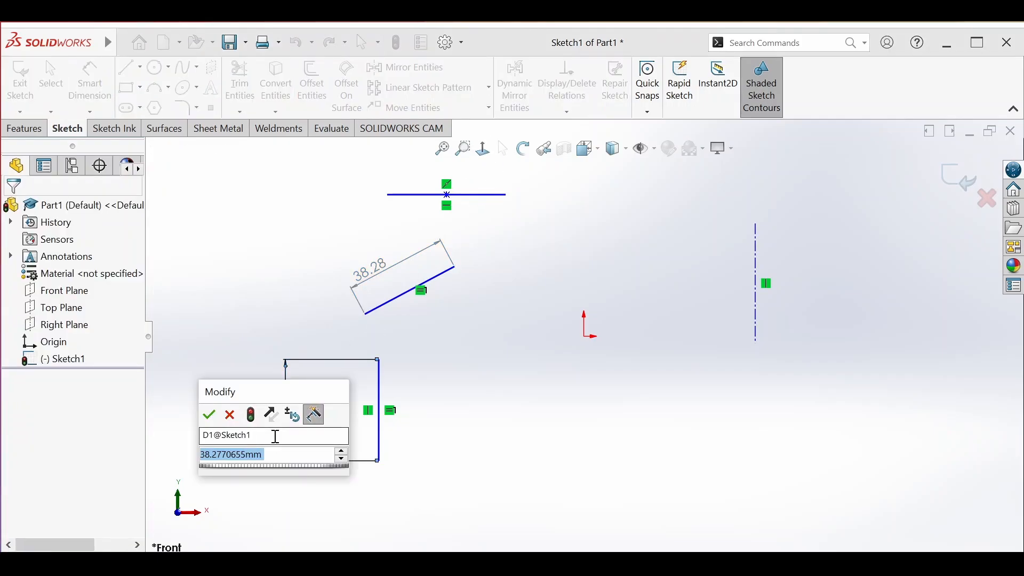
left_click(284, 456)
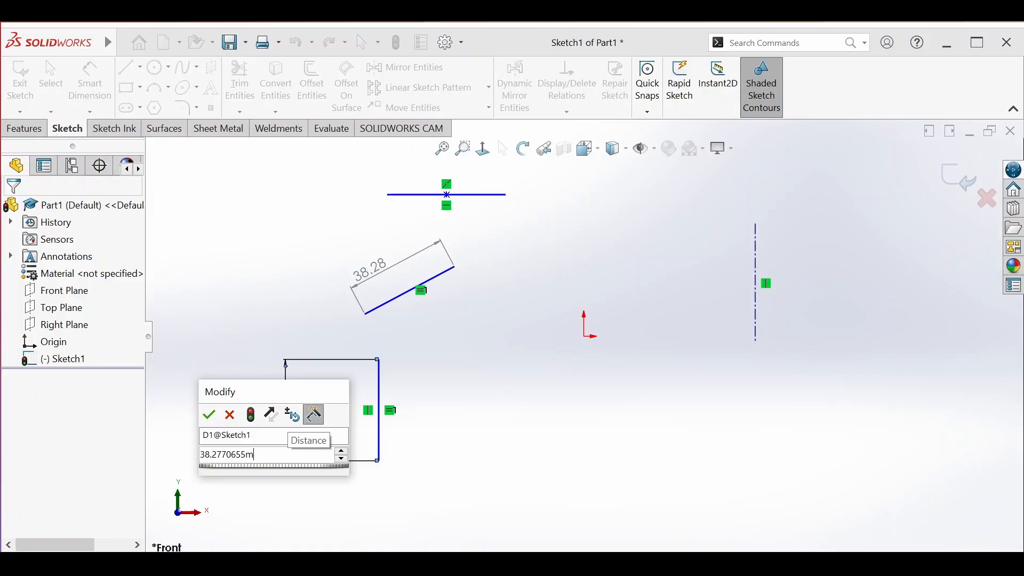
key("BackSpace")
key("BackSpace")
key("BackSpace")
key("BackSpace")
key("BackSpace")
key("BackSpace")
key("BackSpace")
key("BackSpace")
key("BackSpace")
key("BackSpace")
key("BackSpace")
type("5")
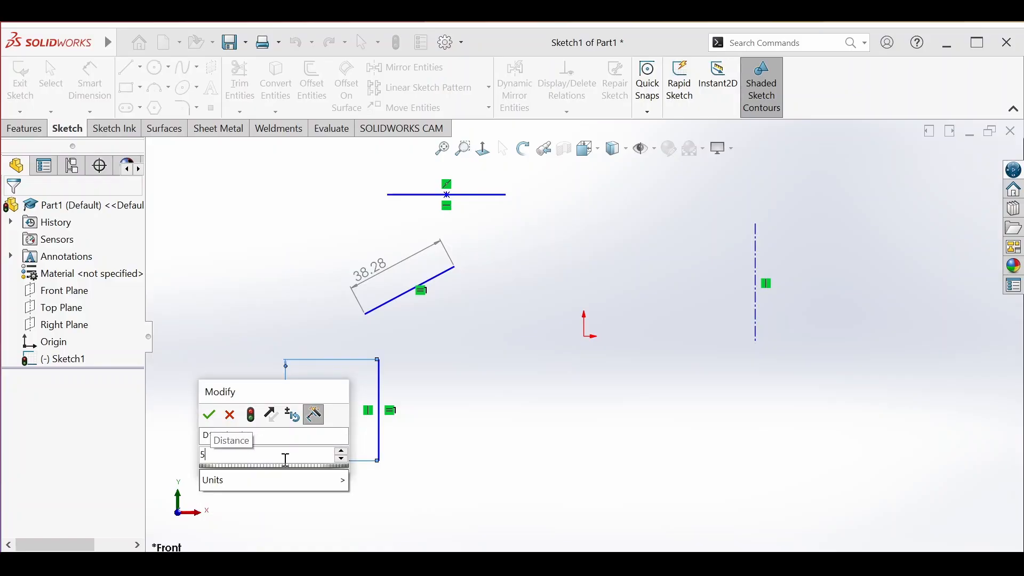
type("0")
key("Return")
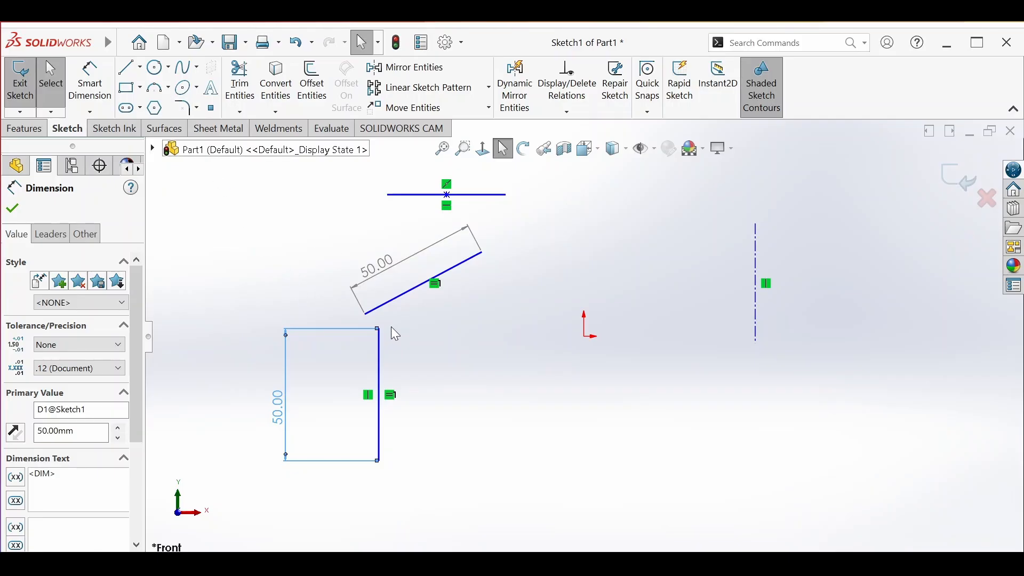
- Sketch two separate sloped lines, one on each side of the vertical centerline, the left one about 33 mm long
left_click(138, 68)
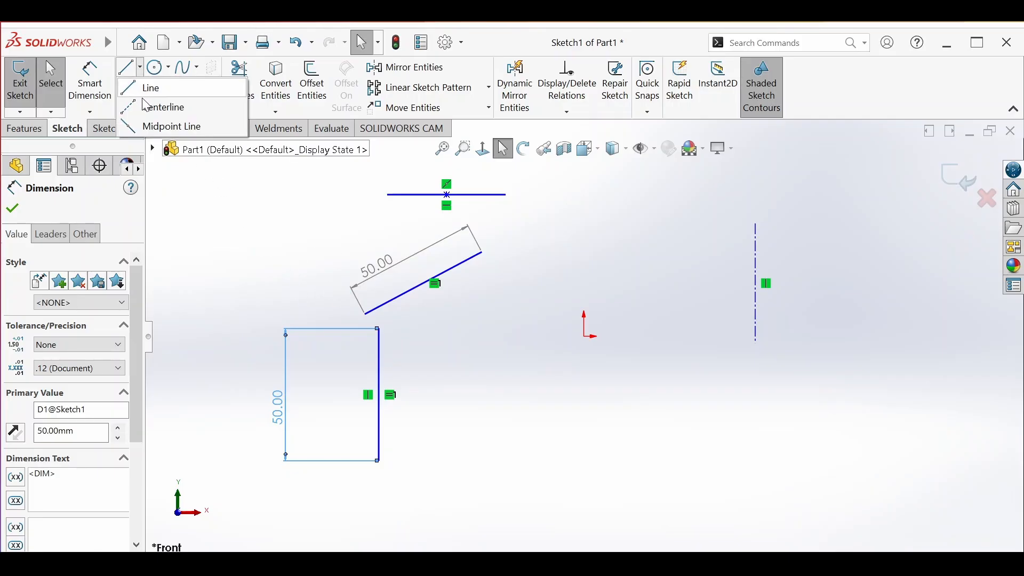
left_click(146, 106)
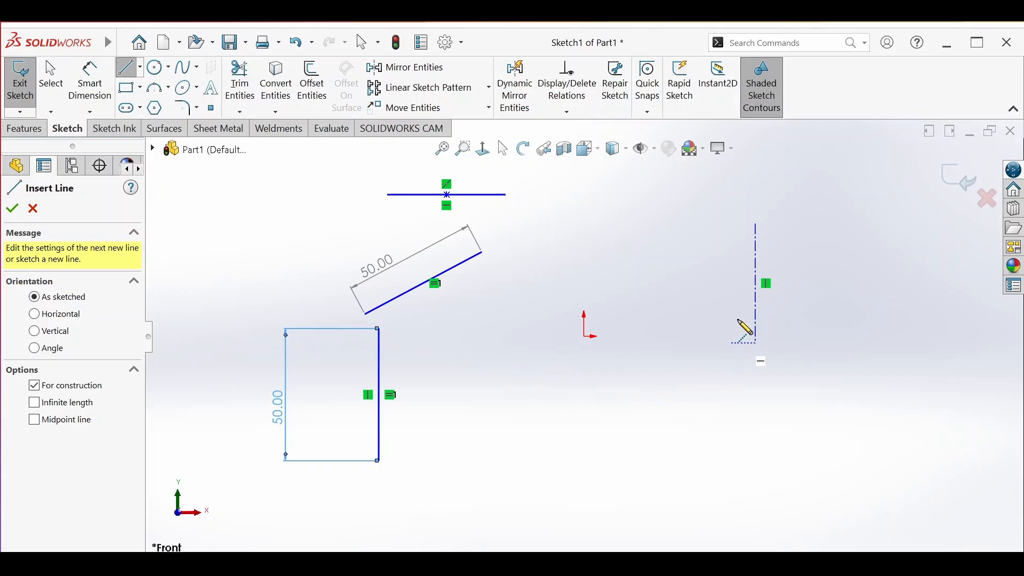
left_click(128, 67)
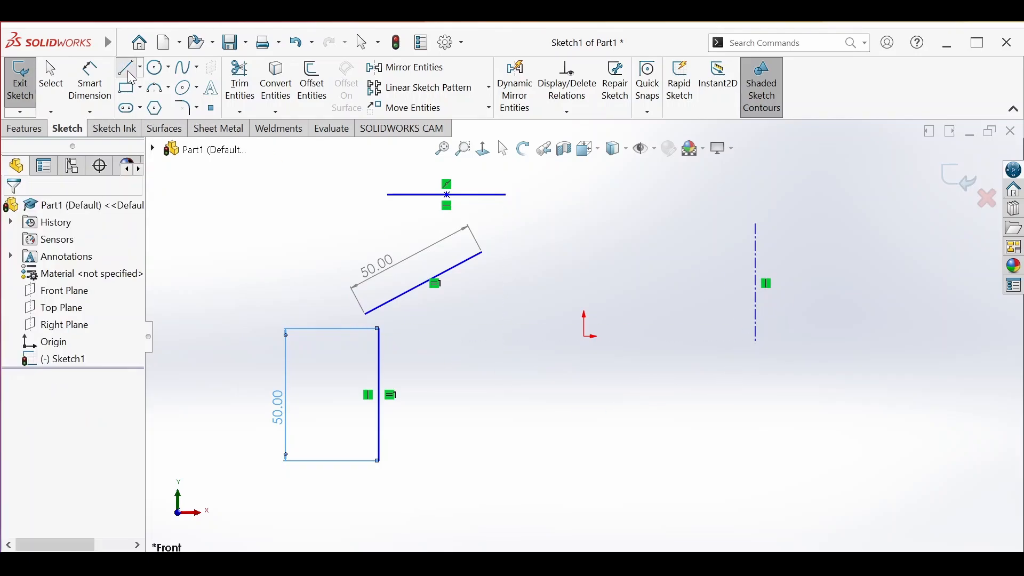
left_click(686, 240)
left_click(666, 324)
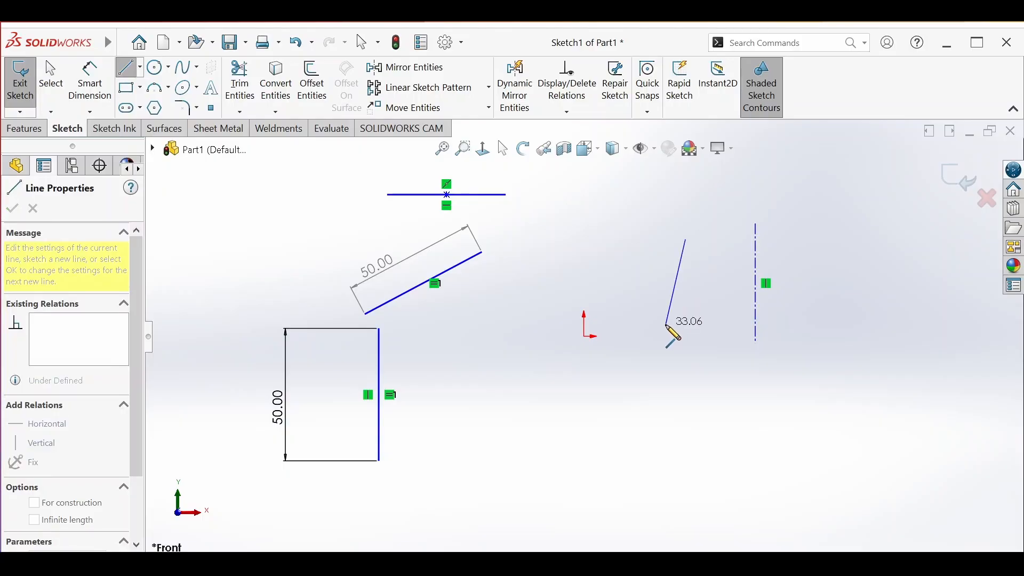
key("Escape")
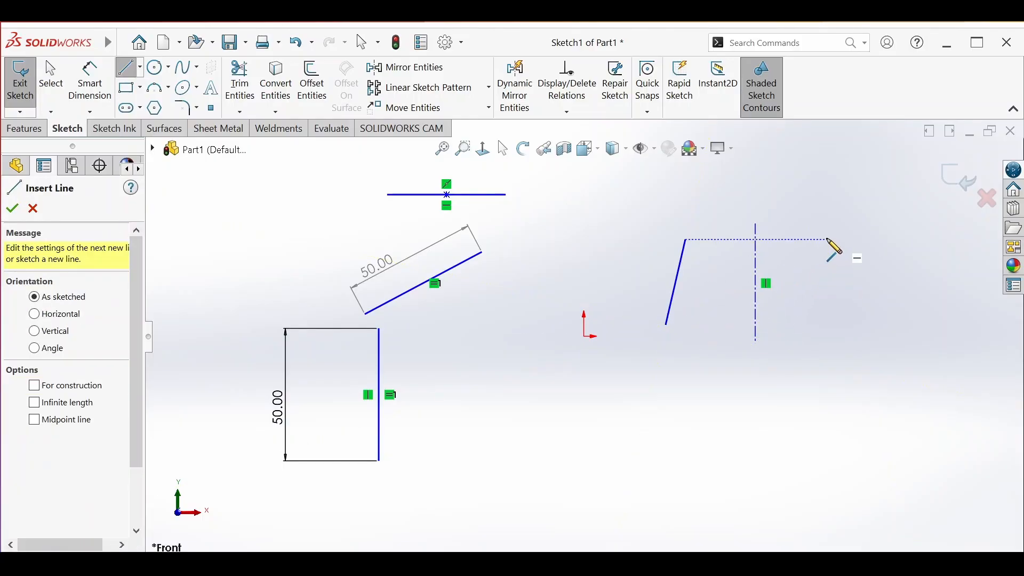
left_click(827, 240)
left_click(810, 308)
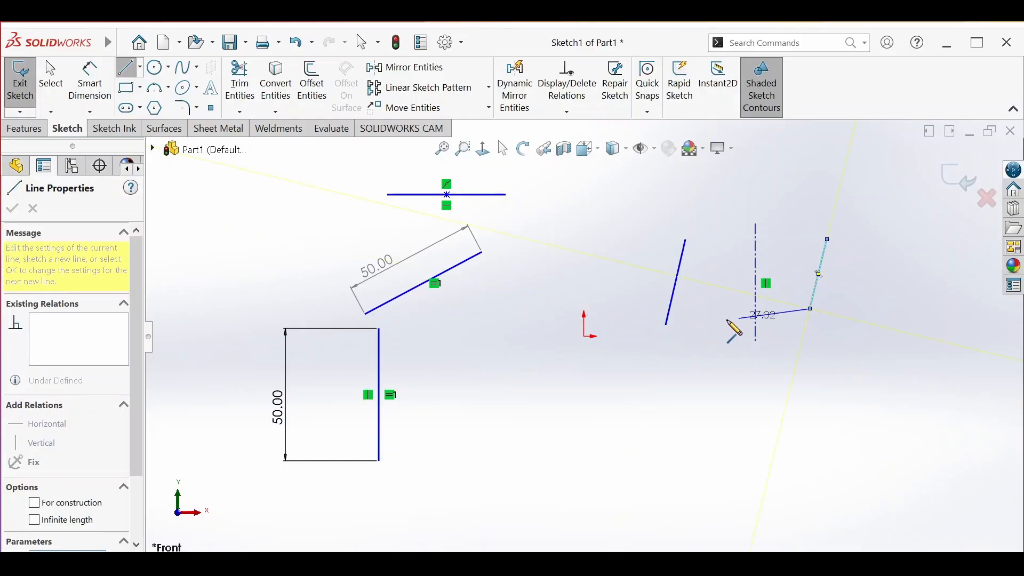
key("Escape")
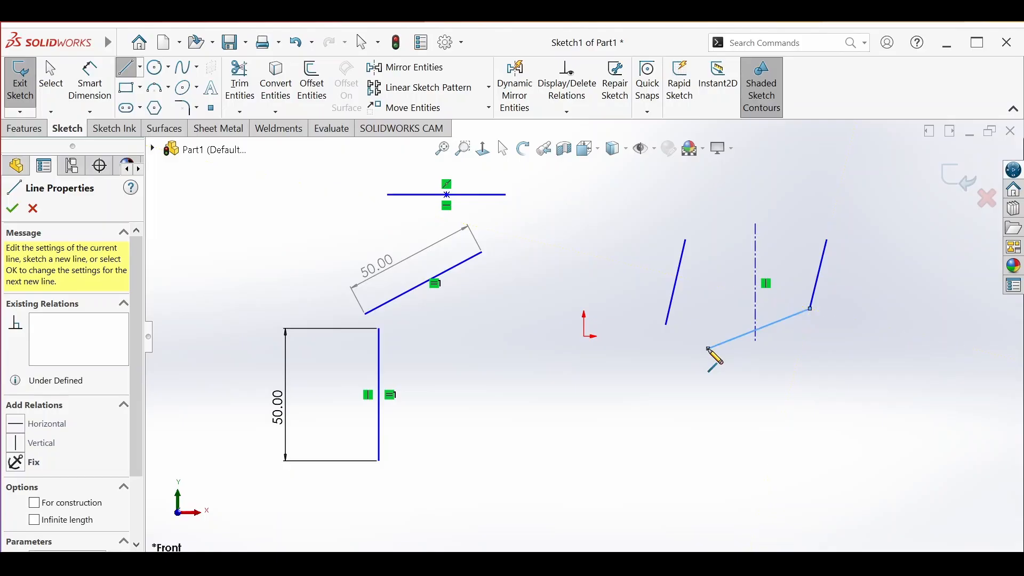
key("Escape")
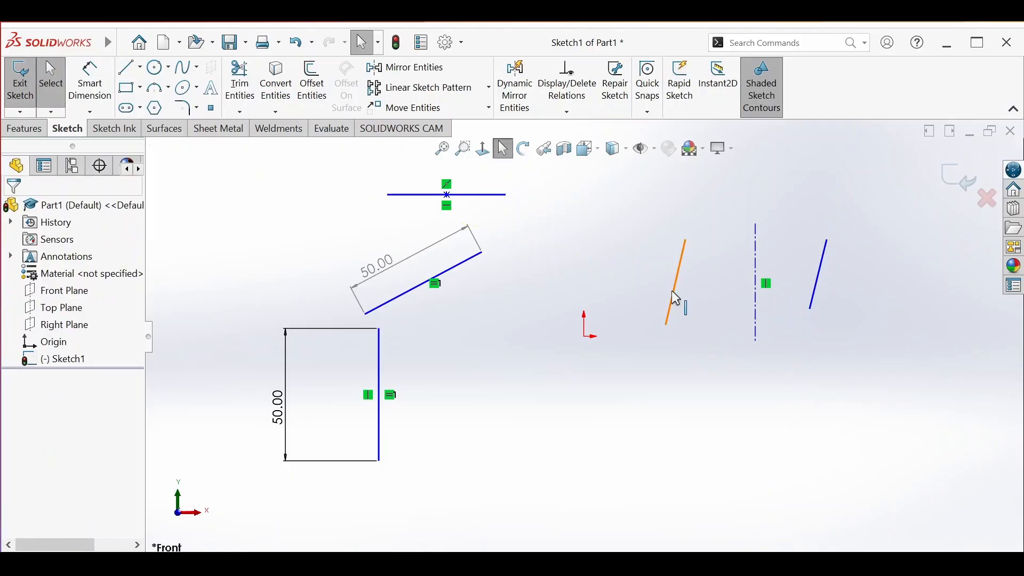
- Make the two sloped lines symmetric about the vertical centerline
left_click(673, 297)
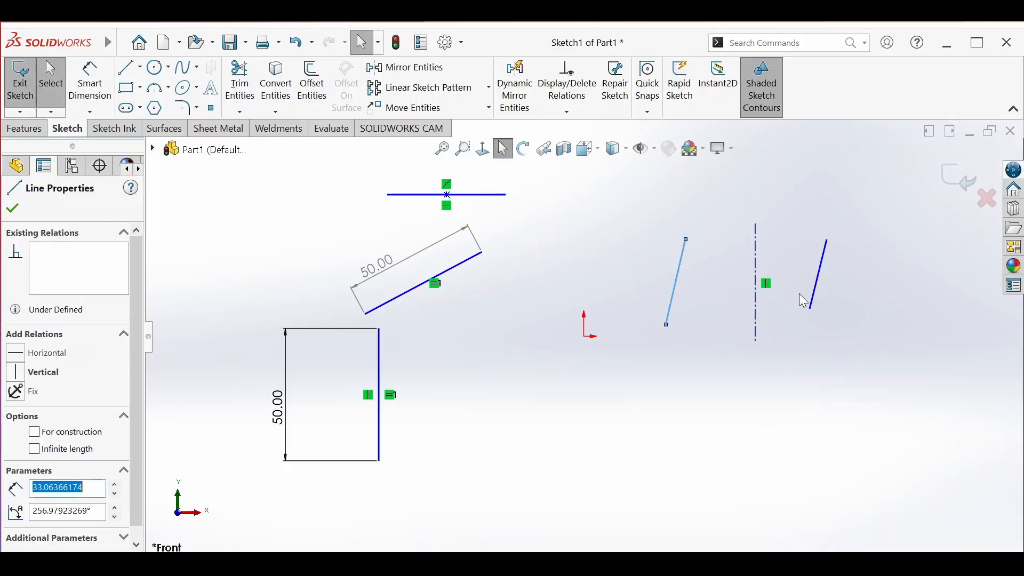
left_click(818, 301, "ctrl")
left_click(755, 308, "ctrl")
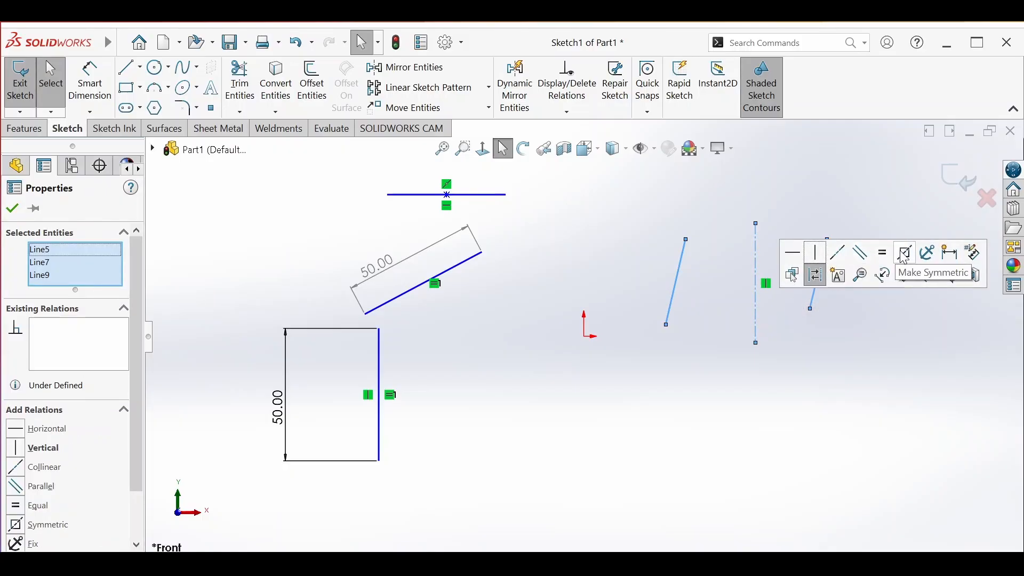
left_click(905, 256)
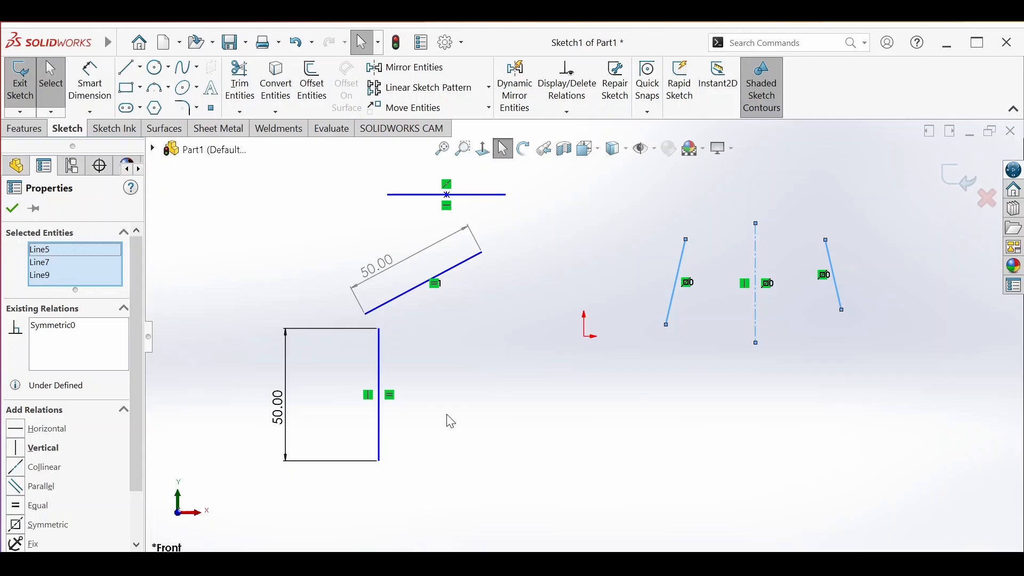
- Remove all the sketched lines and the centerline with Power trim
left_click(240, 85)
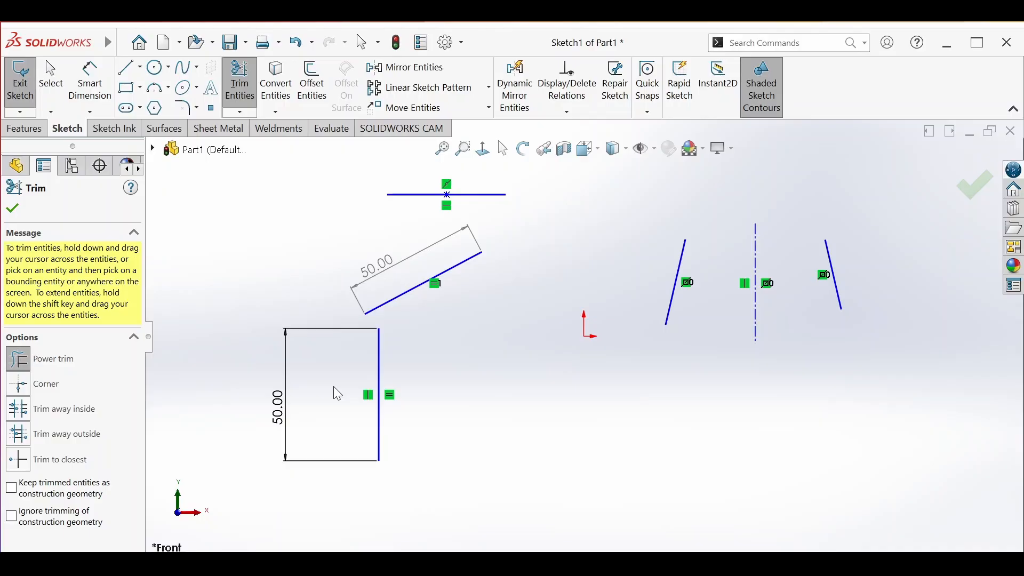
mouse_move(334, 386)
left_mouse_down()
mouse_move(376, 392)
mouse_move(406, 261)
mouse_move(450, 196)
mouse_move(802, 295)
mouse_move(948, 281)
left_mouse_up()
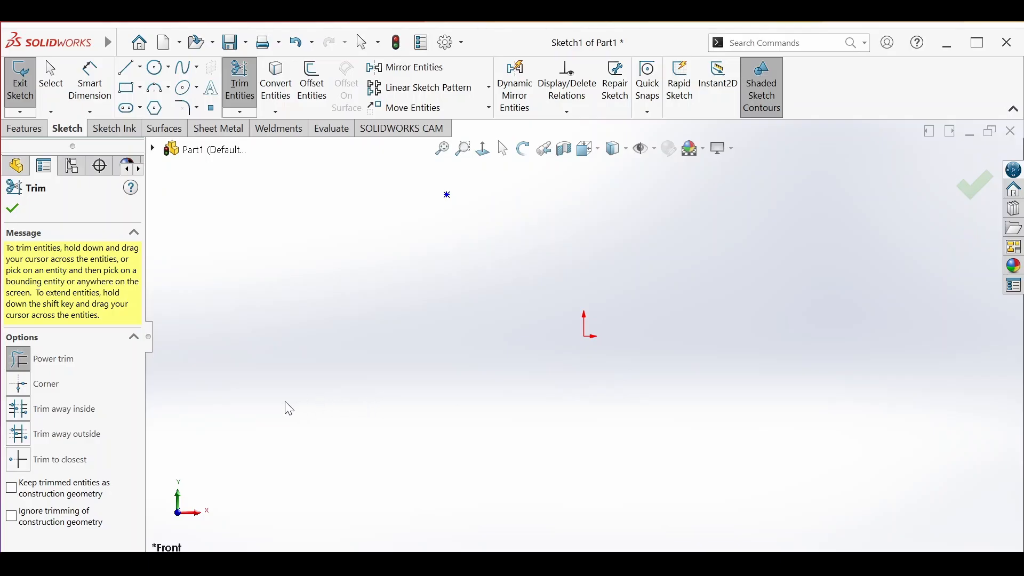
- Sketch a nearly horizontal line left of the origin and a separate vertical line below its left endpoint
left_click(129, 67)
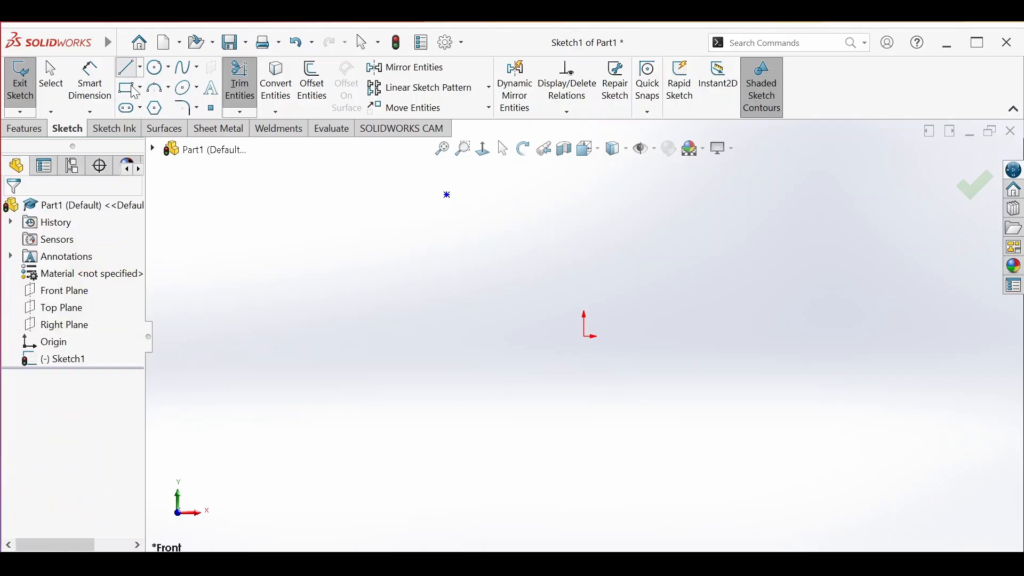
left_click(382, 279)
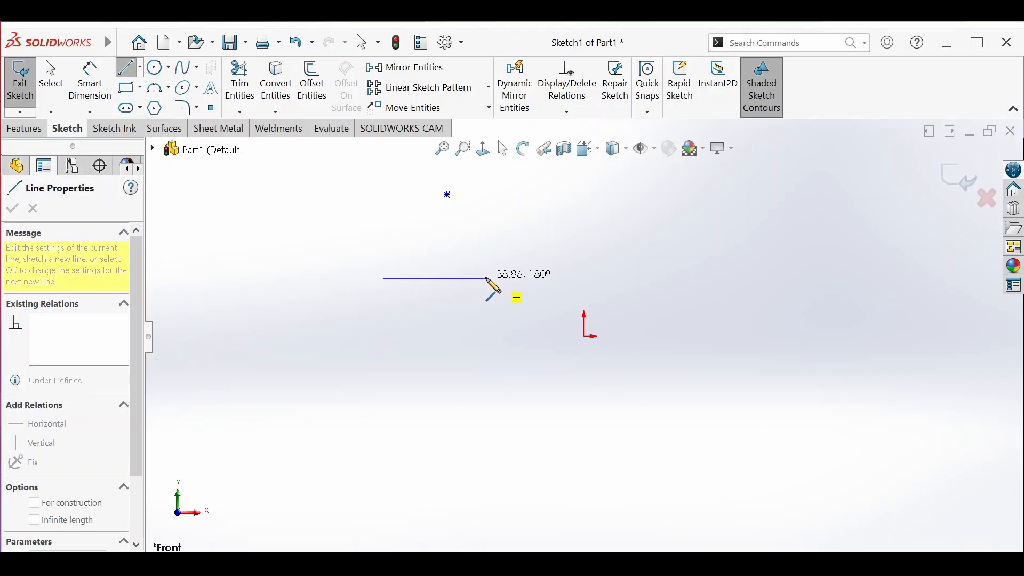
key("Escape")
left_click(380, 281)
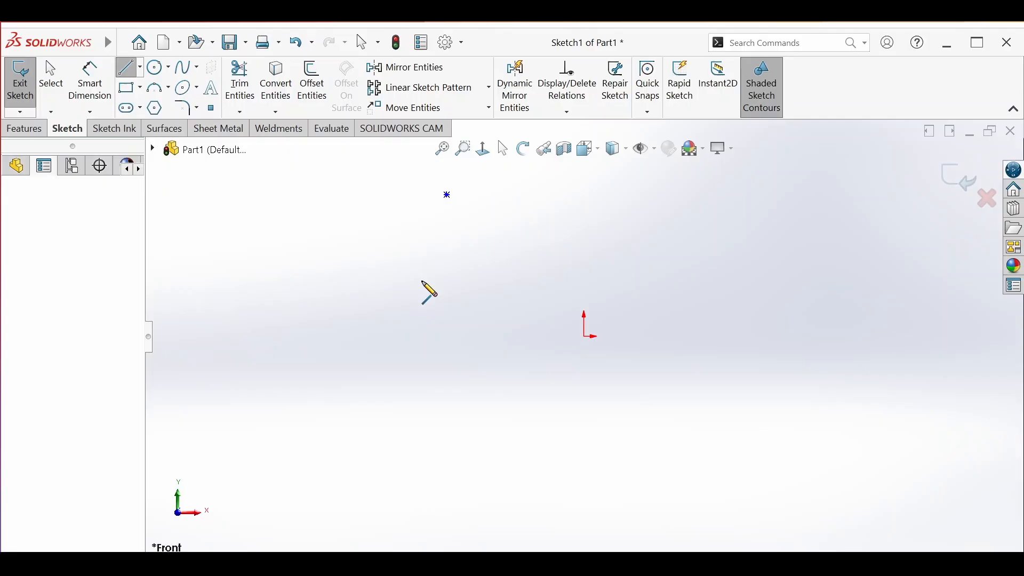
left_click(489, 277)
key("Escape")
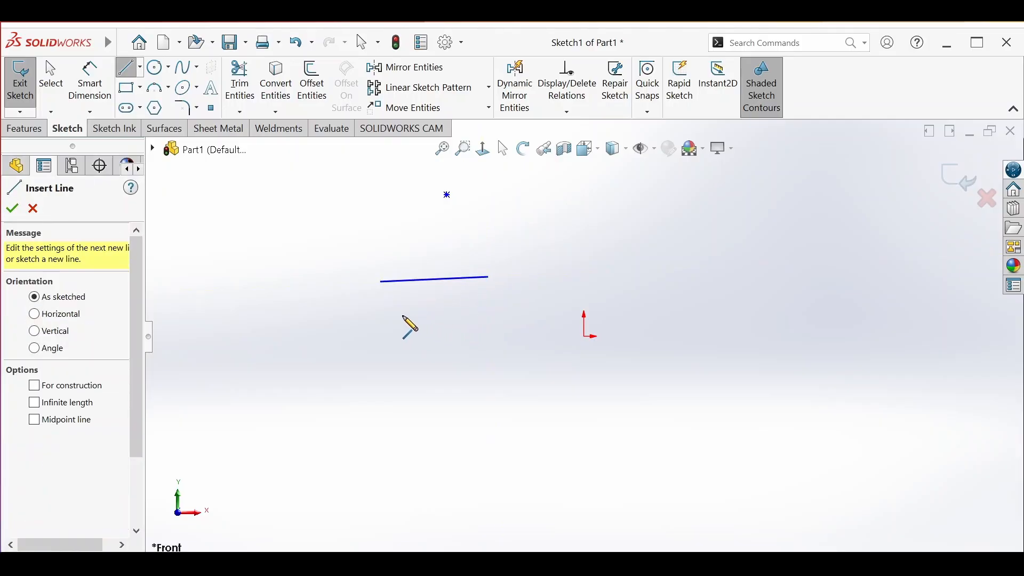
left_click(380, 337)
left_click(380, 395)
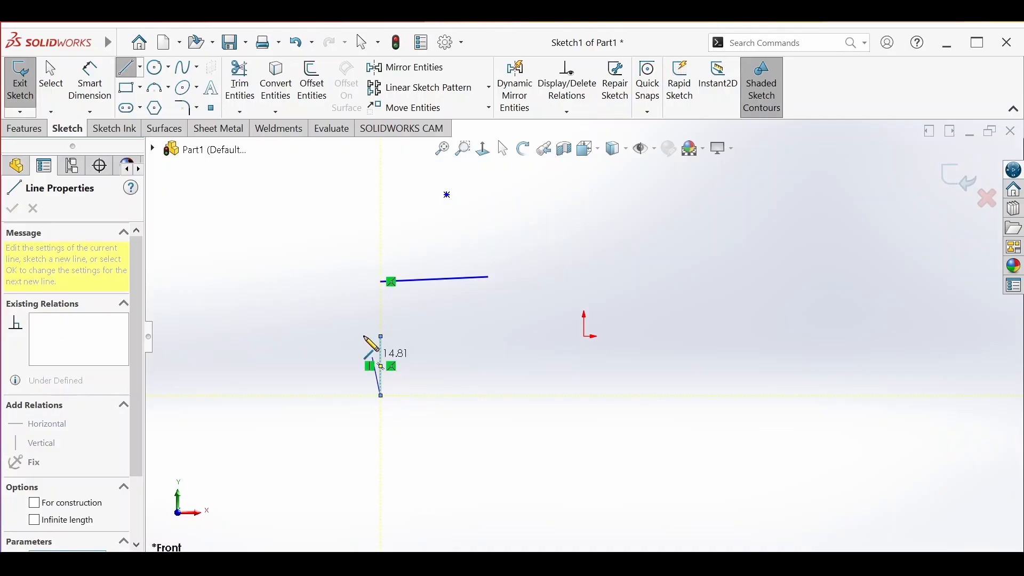
- Join the vertical line and the nearly horizontal line at a corner with the Corner trim option
left_click(244, 94)
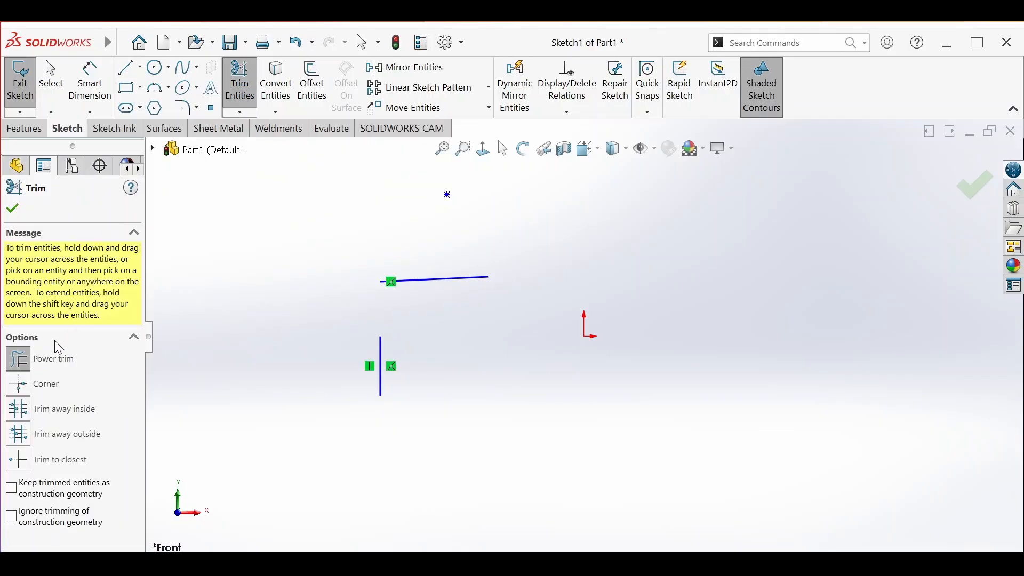
left_click(20, 392)
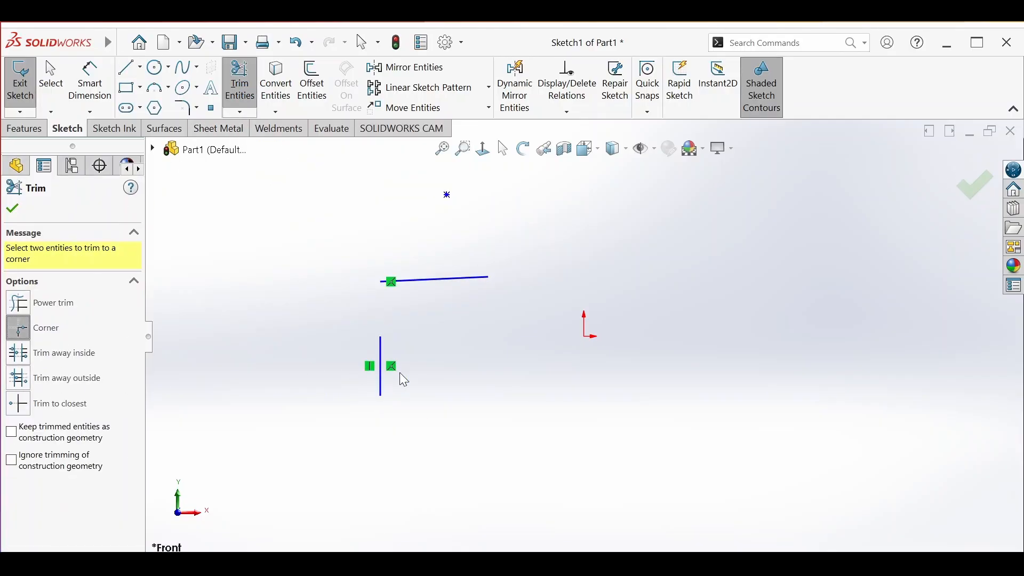
left_click(381, 371)
left_click(416, 280)
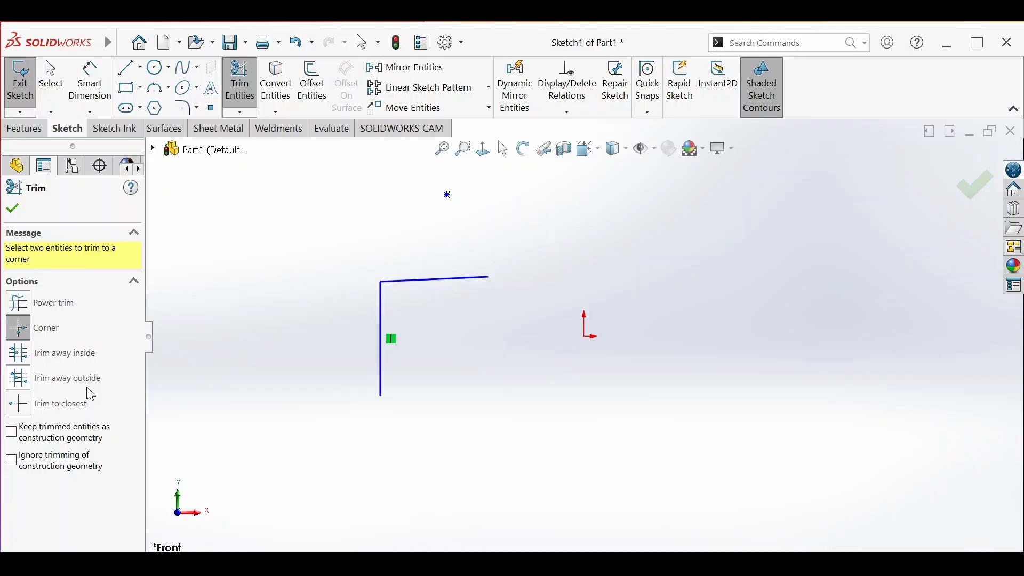
- Remove the vertical line and the nearly horizontal line with the Trim to closest option
left_click(24, 408)
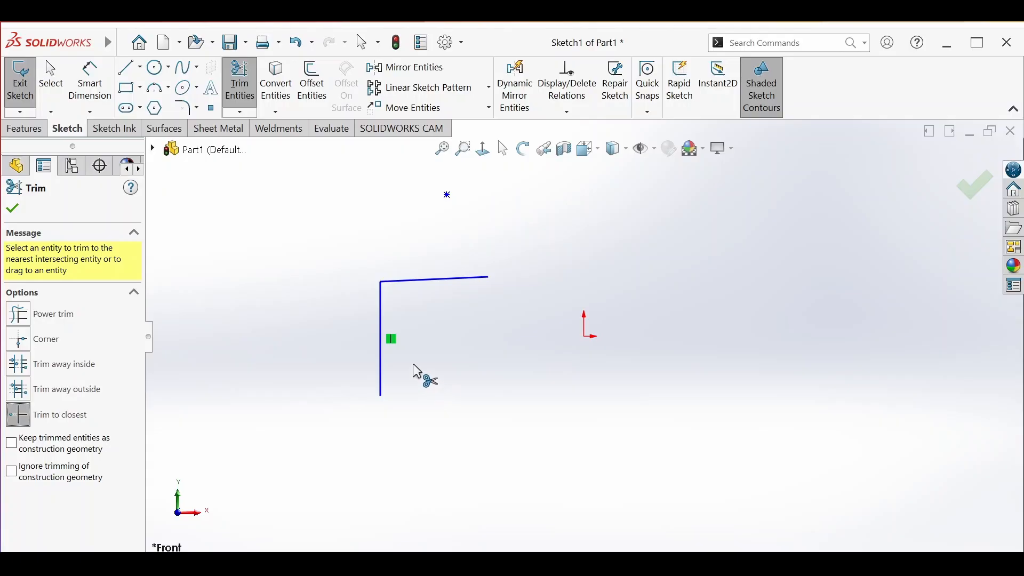
left_click(380, 346)
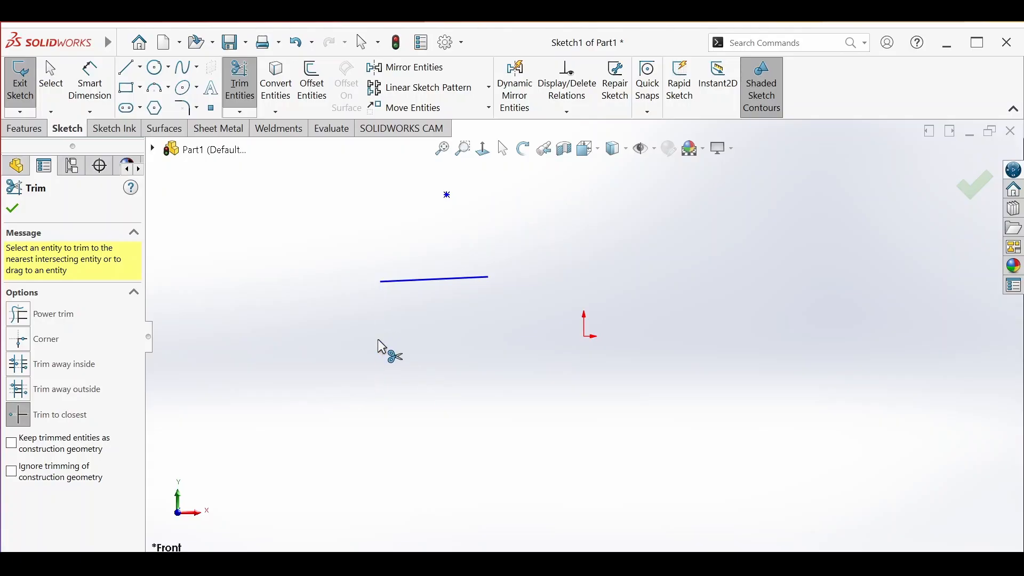
left_click(409, 281)
- Sketch a center-point circle with a radius of about 21, well to the left of the origin
left_click(156, 68)
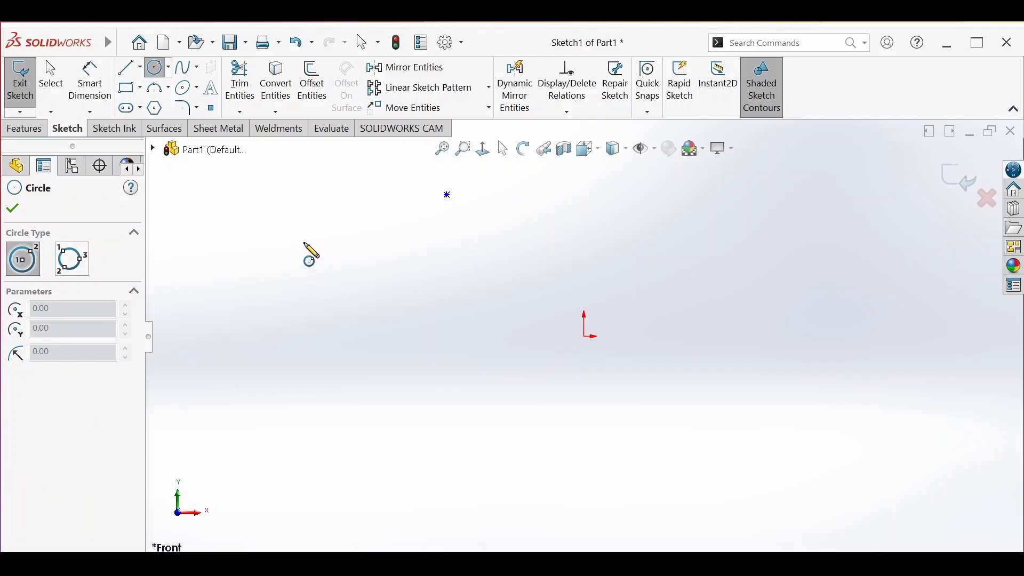
left_click(302, 271)
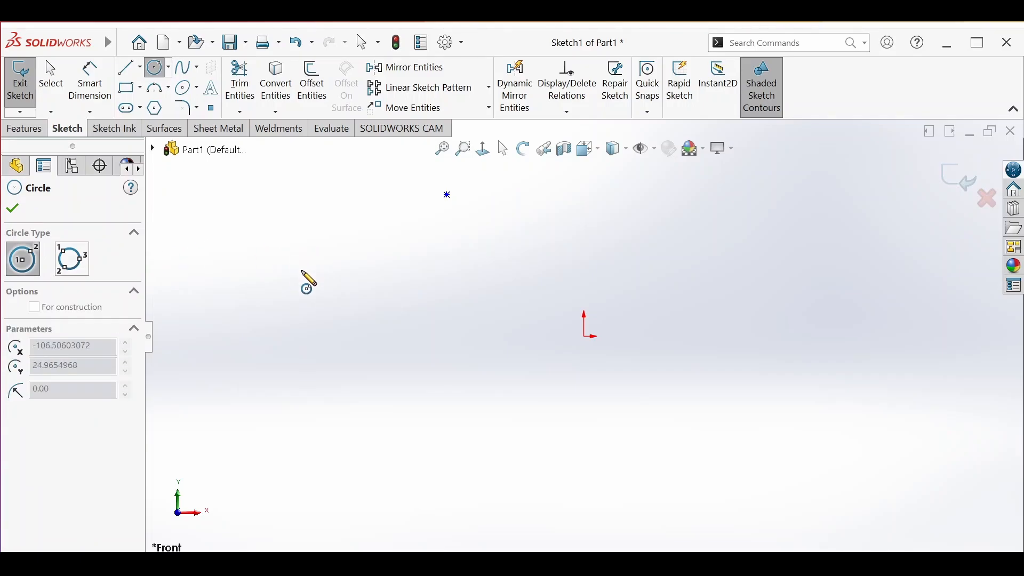
left_click(335, 319)
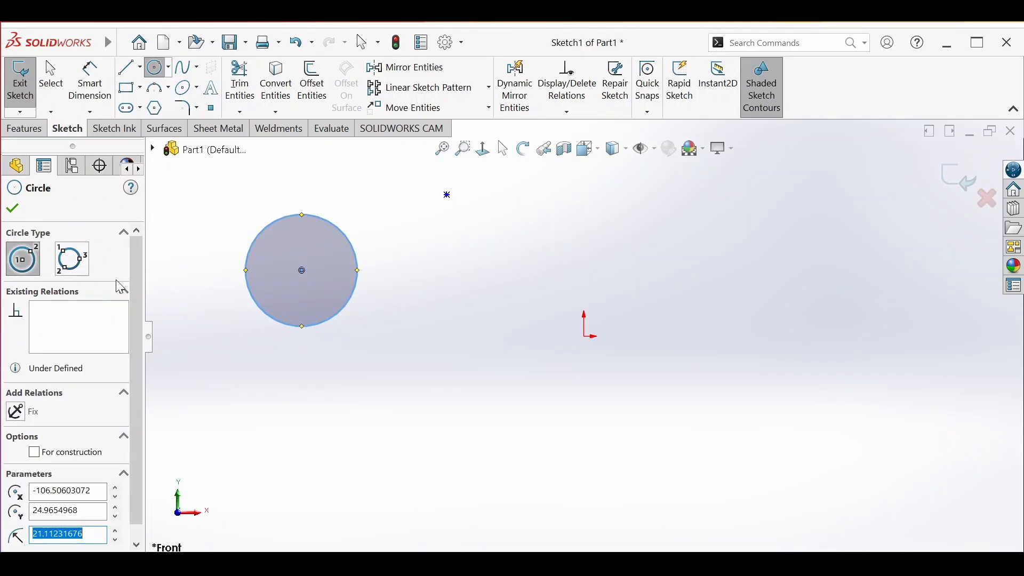
left_click(72, 259)
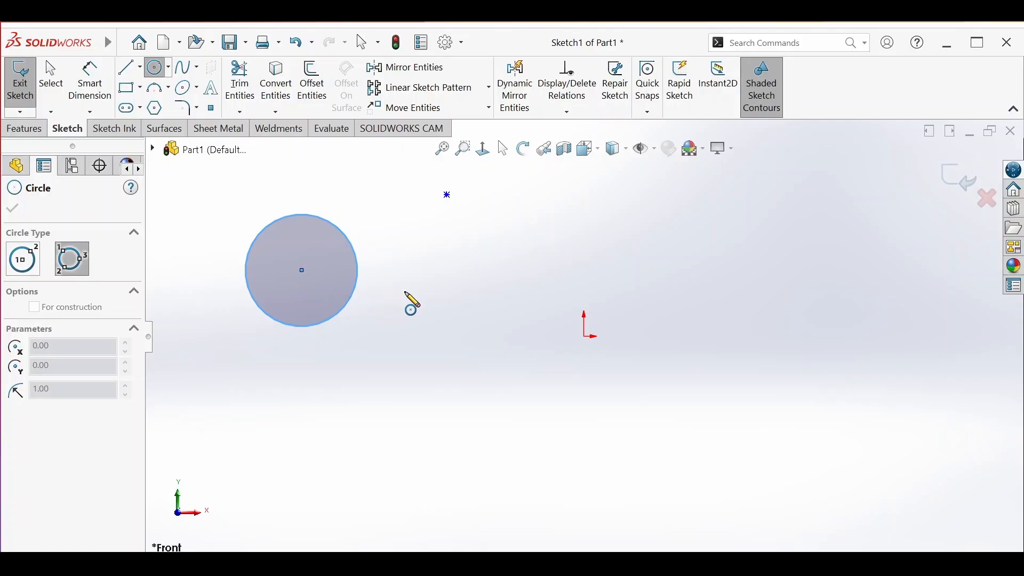
left_click(462, 274)
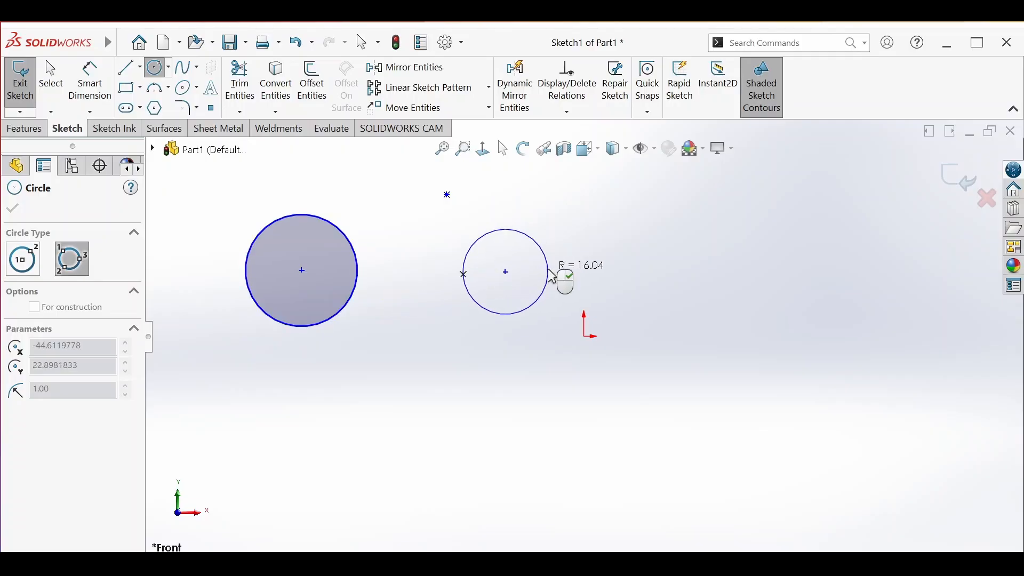
left_click(551, 275)
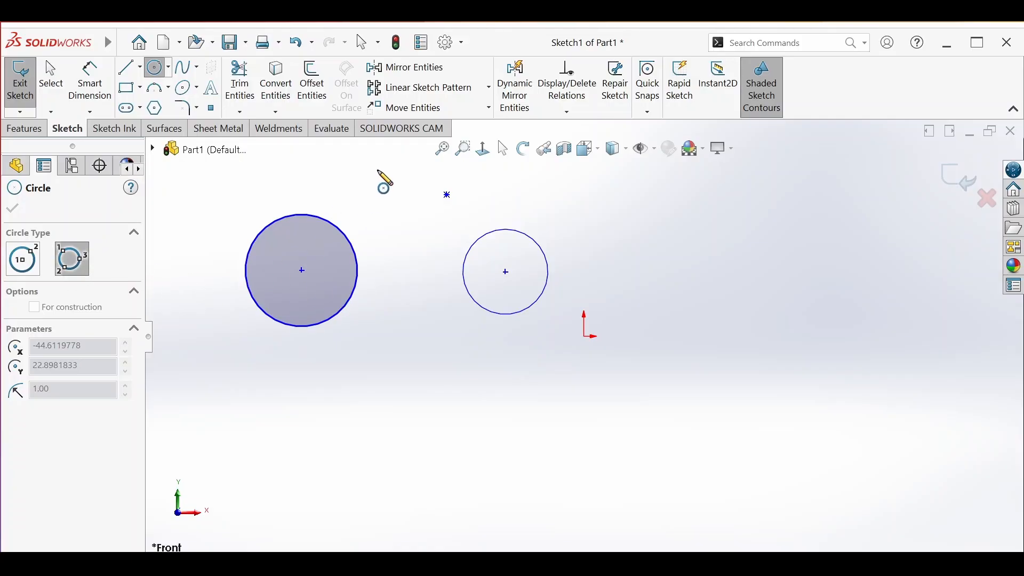
left_click(503, 148)
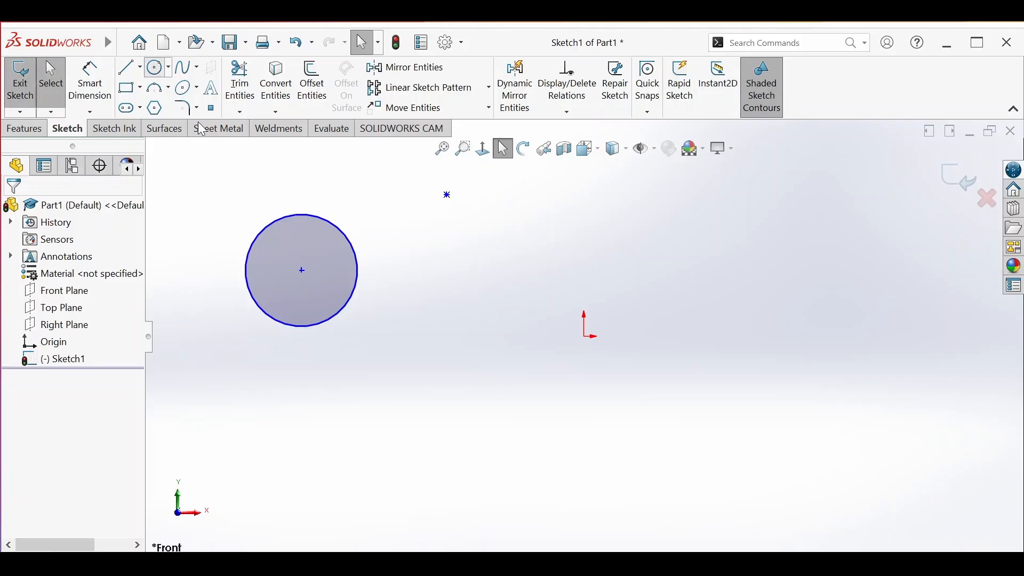
- Sketch a smaller center-point circle with a radius of about 13 between the first circle and the origin
left_click(155, 68)
left_click(471, 279)
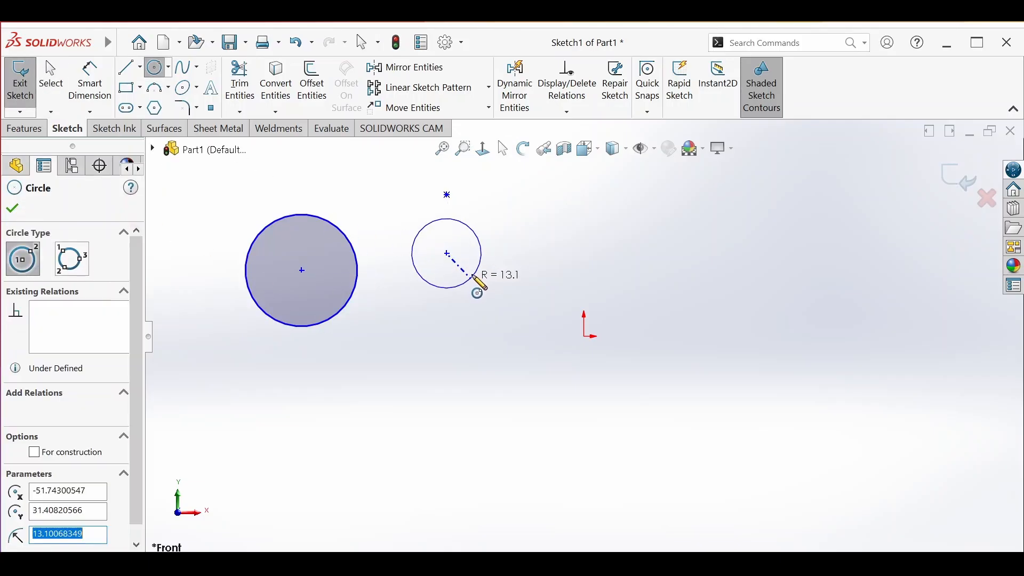
left_click(502, 156)
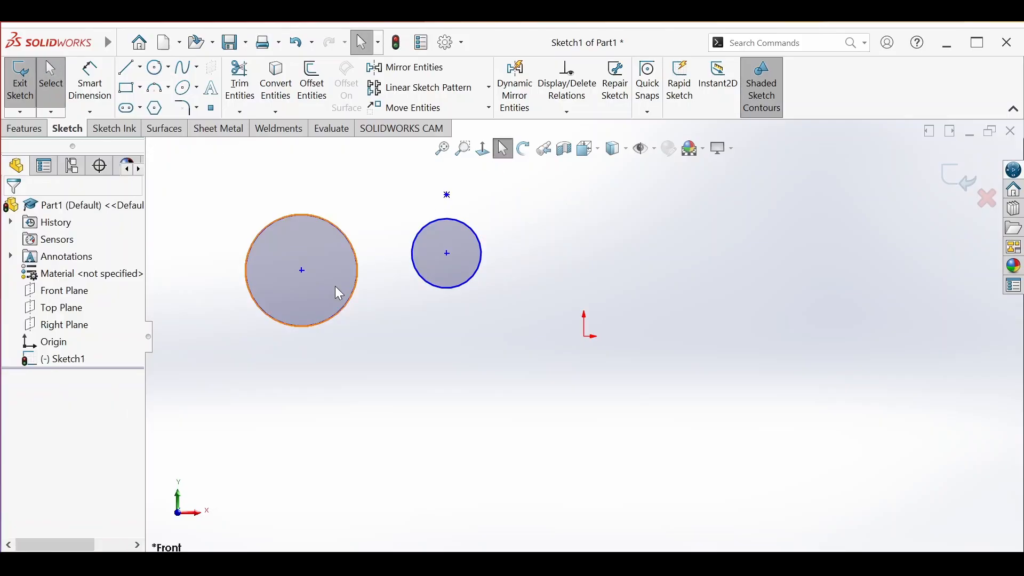
- Make the smaller circle tangent to the larger circle
left_click(347, 302)
left_click(437, 284, "ctrl")
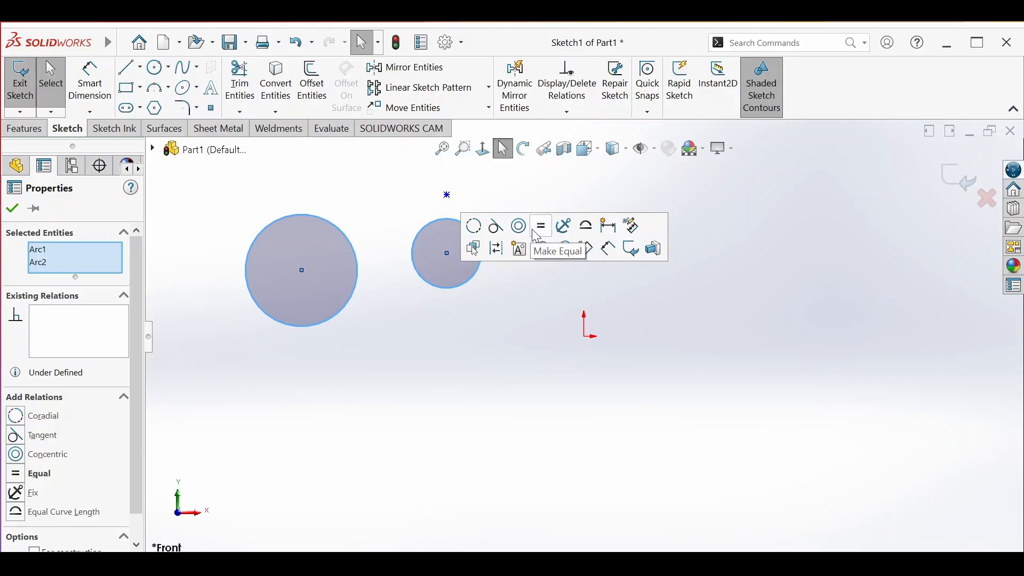
left_click(498, 231)
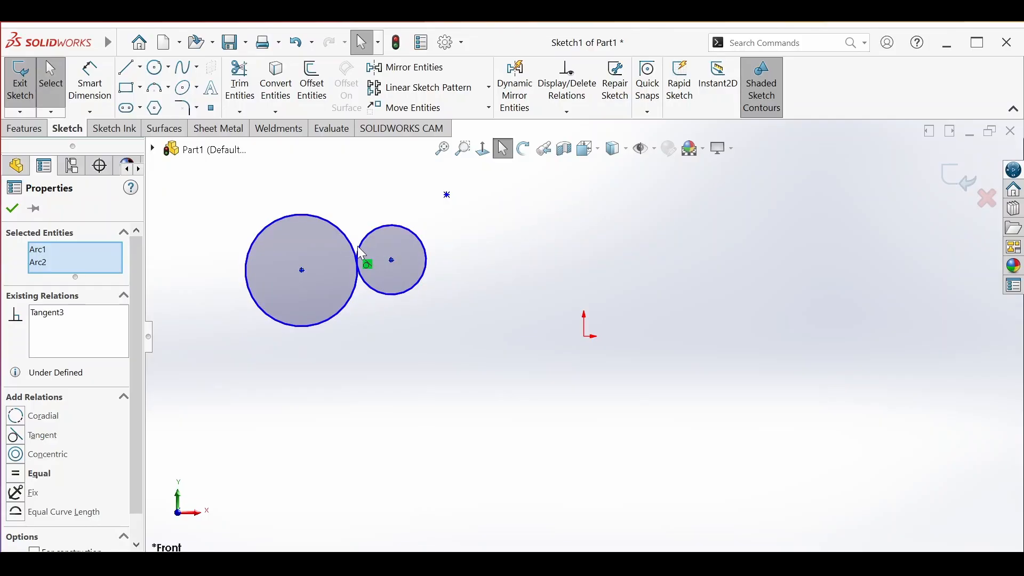
- Sketch a sloped line below the two circles and remove it with the Trim to closest option
left_click(127, 69)
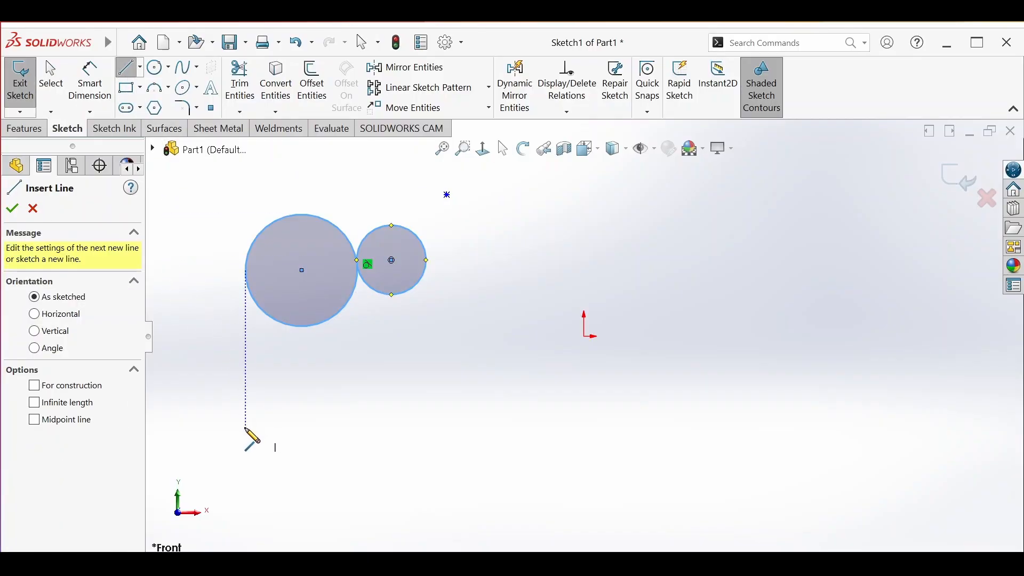
left_click(245, 428)
left_click(323, 363)
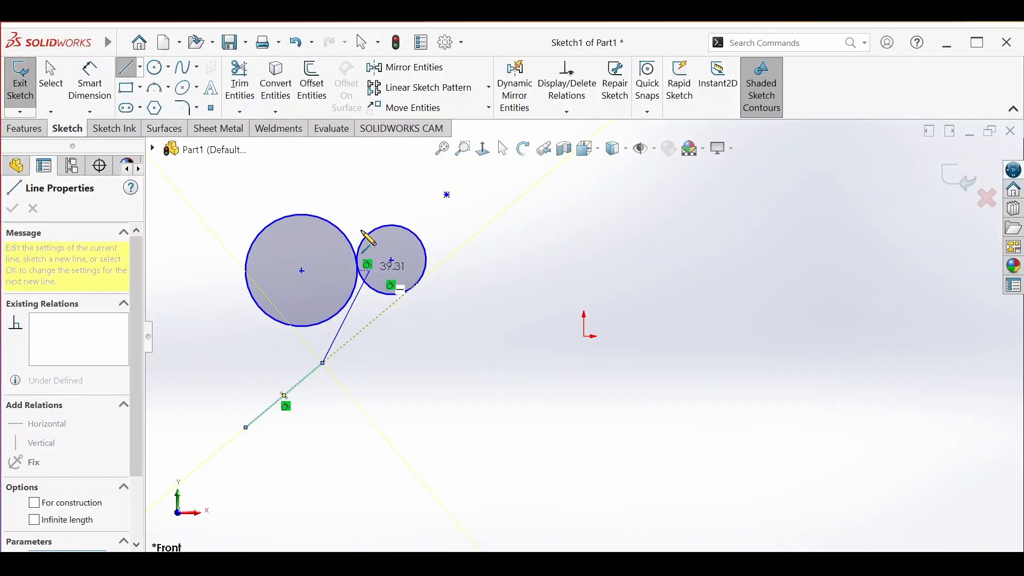
mouse_move(322, 363)
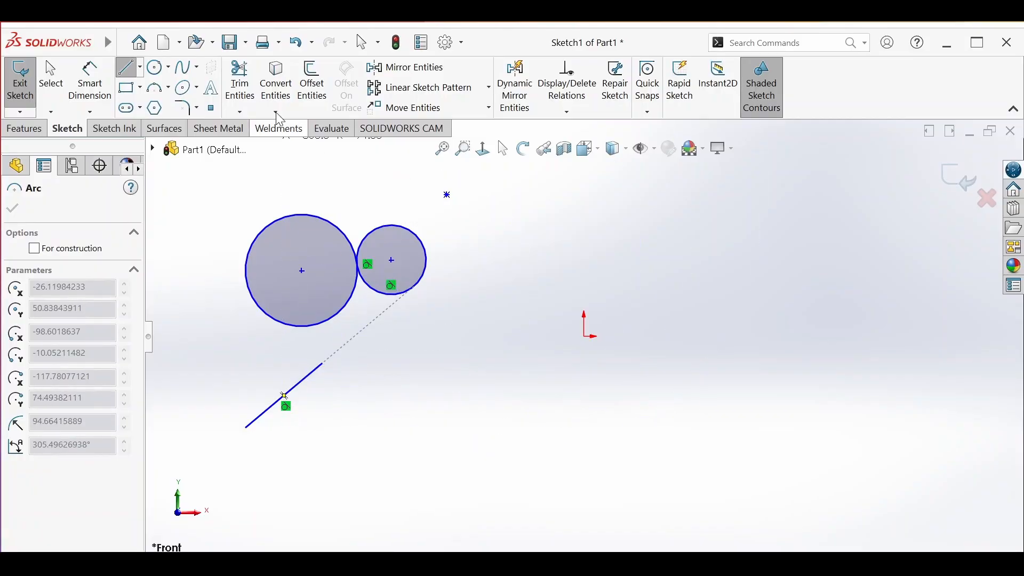
left_click(240, 81)
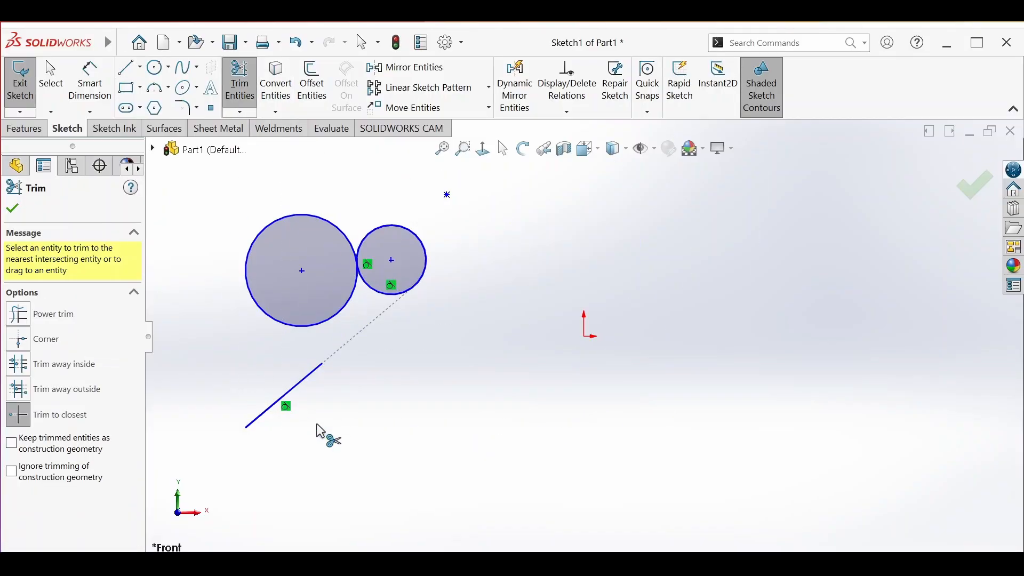
left_click(286, 394)
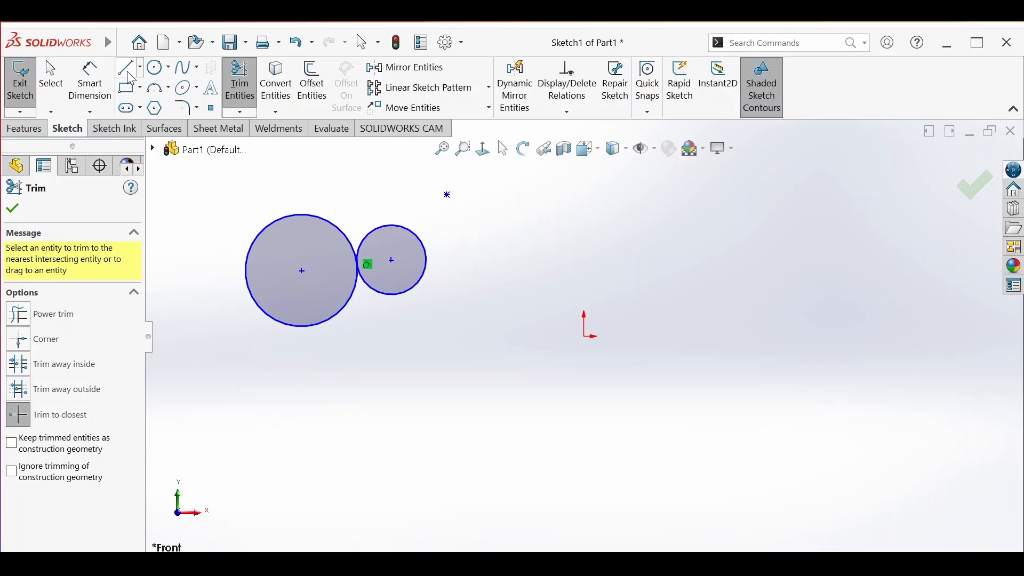
- Sketch a slightly sloped line about 51 long below the two circles
left_click(129, 68)
left_click(252, 434)
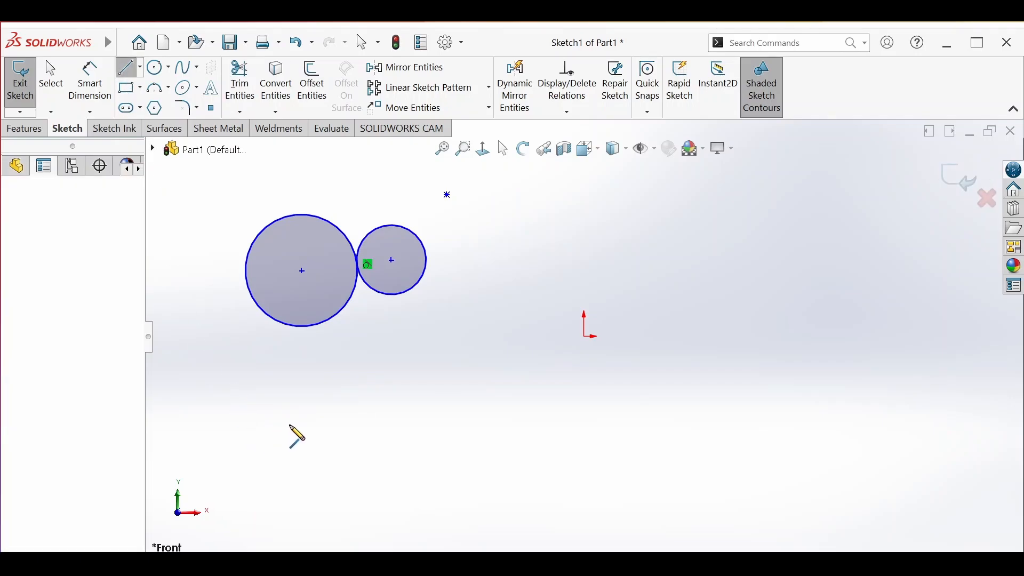
left_click(387, 421)
left_click(504, 151)
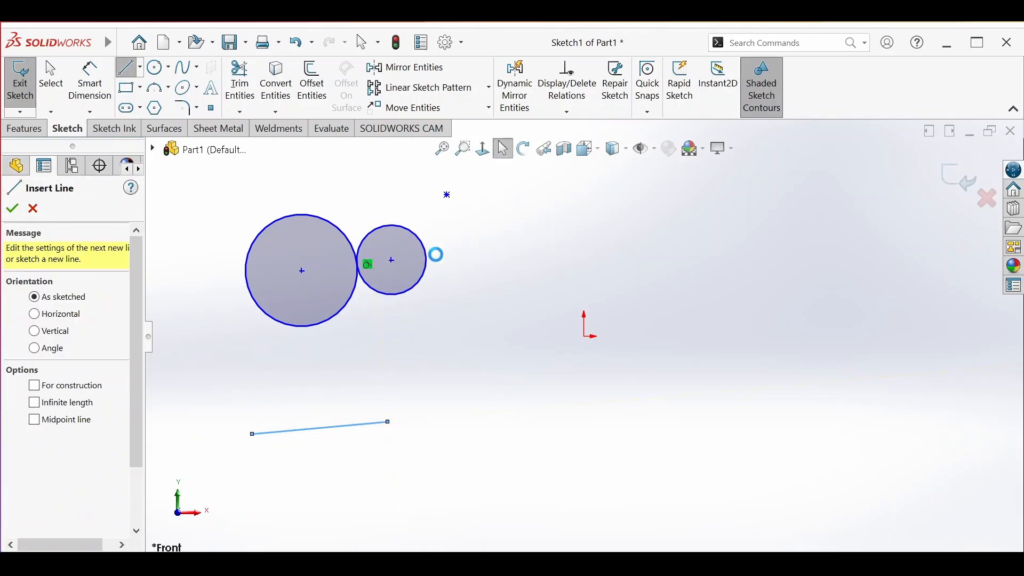
- Make the slightly sloped line tangent to the smaller circle
left_click(368, 429)
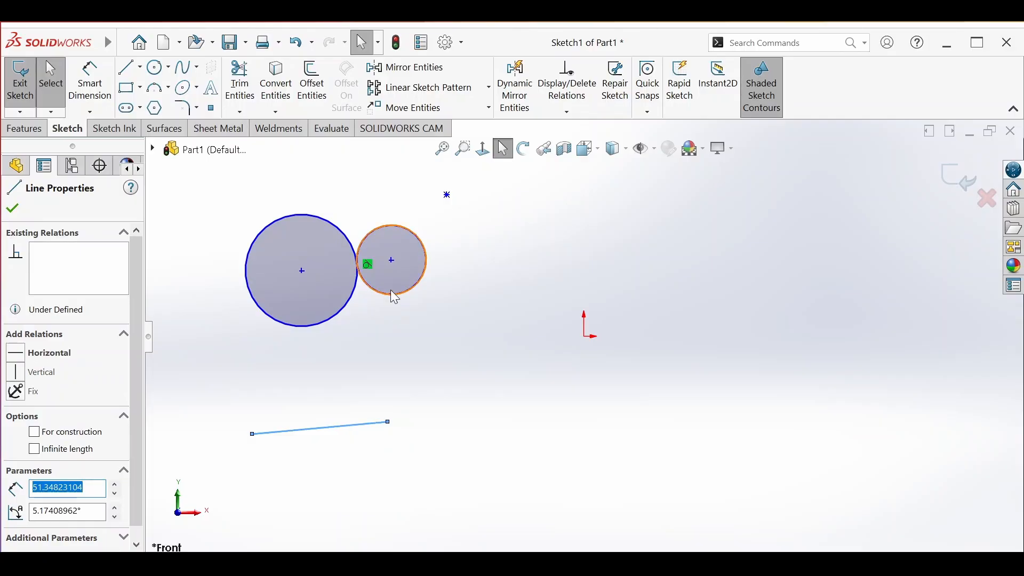
left_click(396, 294, "ctrl")
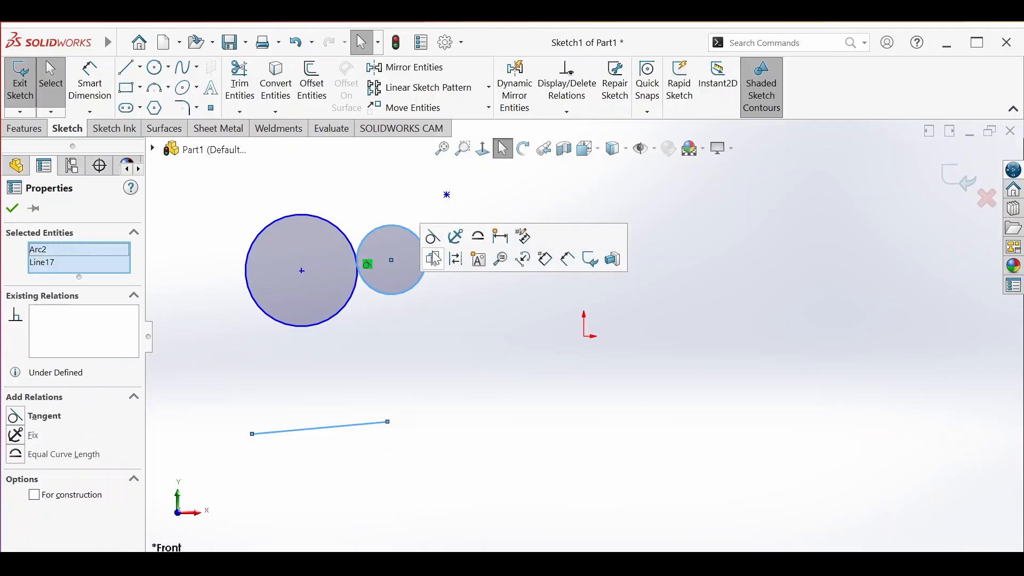
left_click(432, 238)
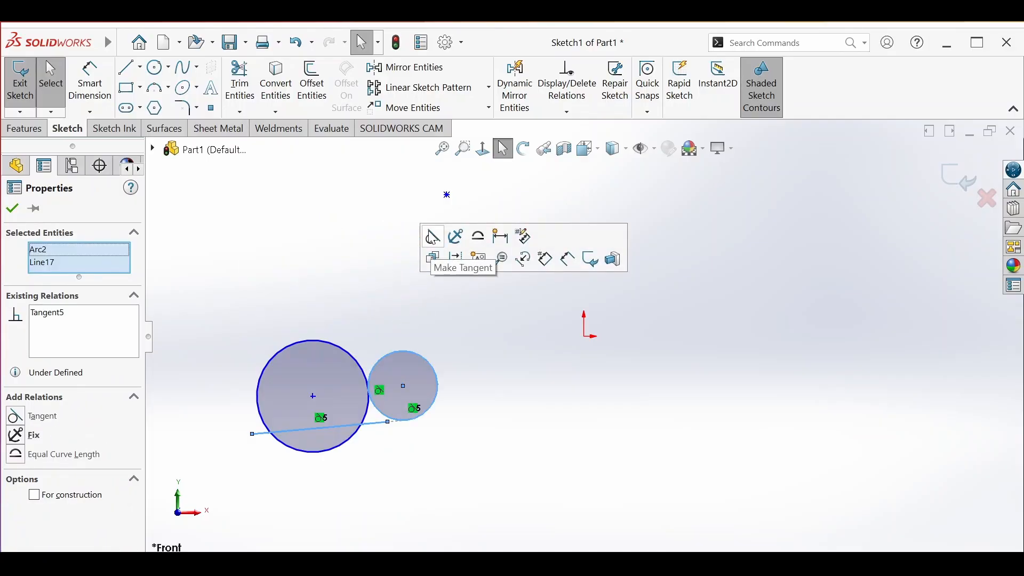
left_click(389, 446)
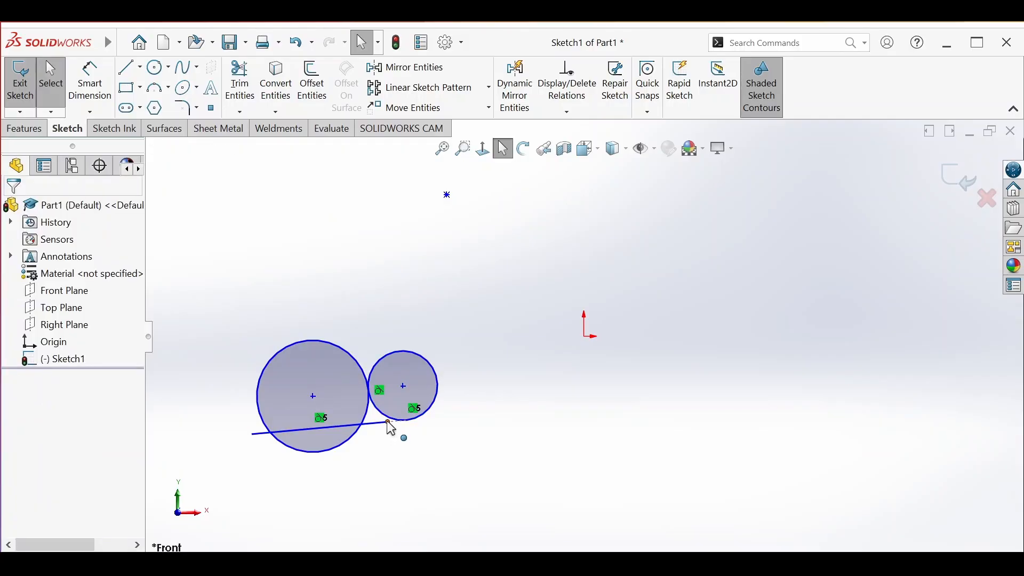
- Make the line's right endpoint coincident with the smaller circle
left_click(389, 423)
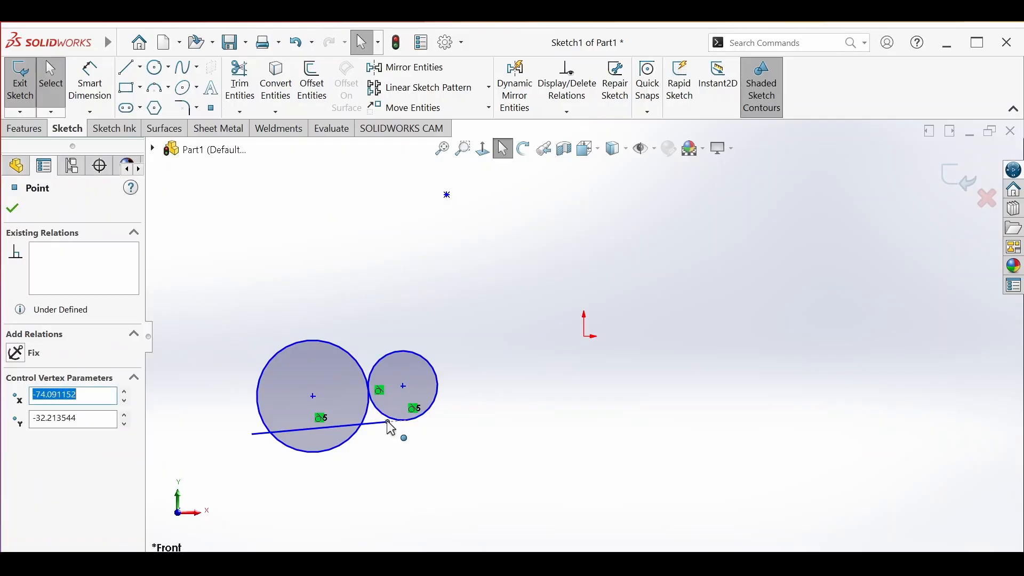
left_click(418, 427, "ctrl")
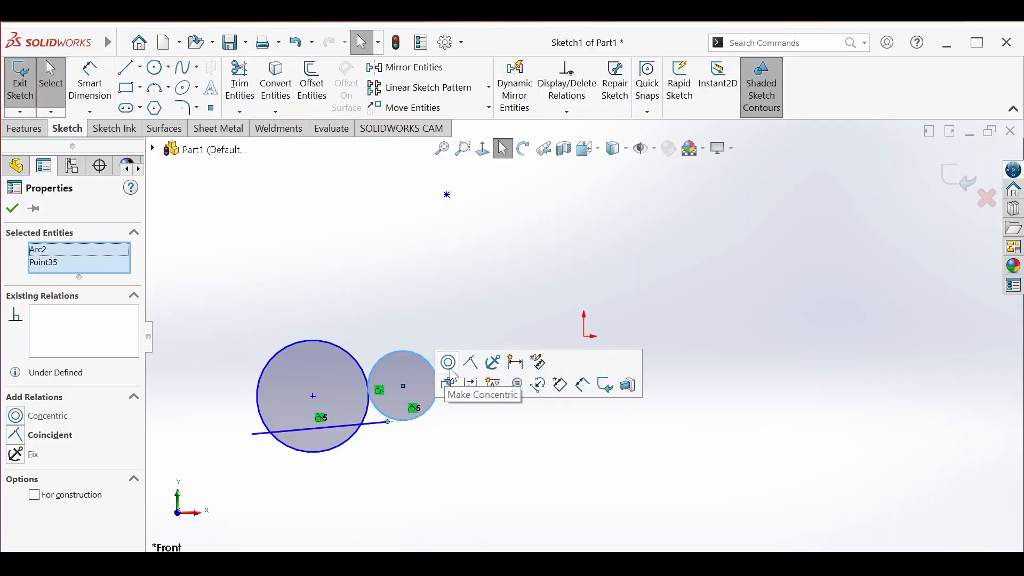
left_click(470, 368)
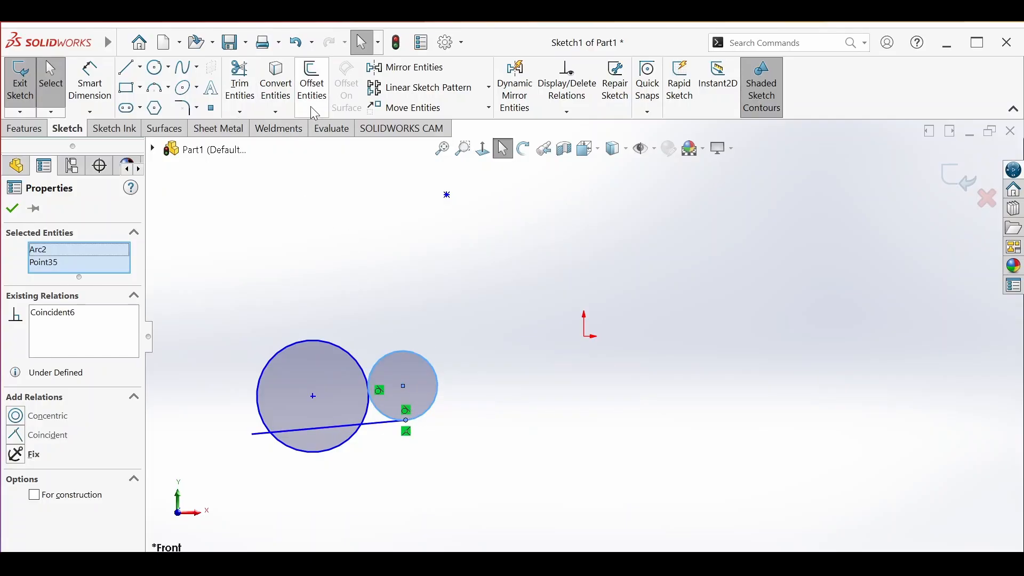
- Remove both circles and the tangent line with the Power trim option
left_click(240, 84)
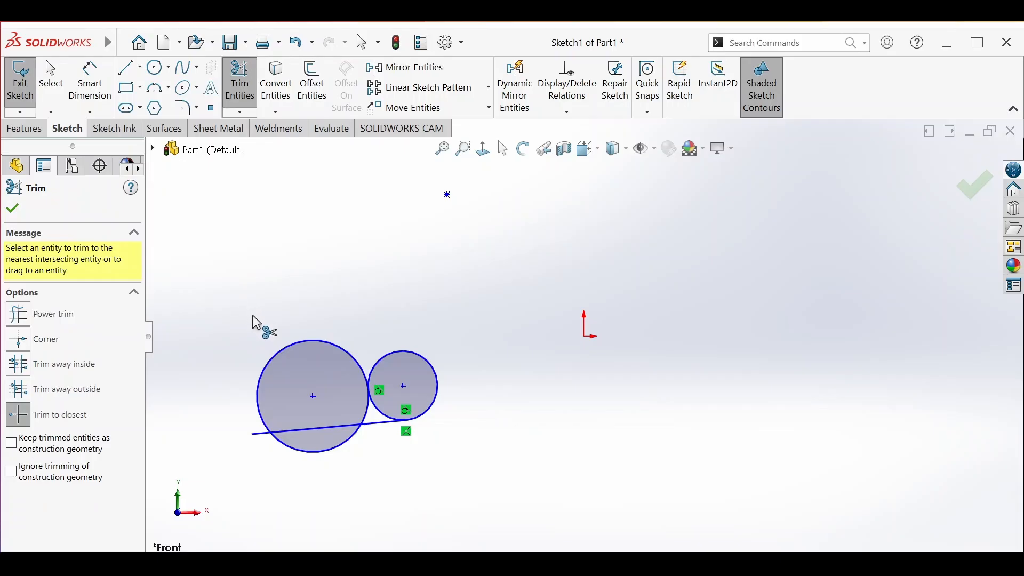
left_click(20, 324)
mouse_move(307, 397)
left_mouse_down()
mouse_move(378, 477)
mouse_move(427, 358)
mouse_move(365, 387)
left_mouse_up()
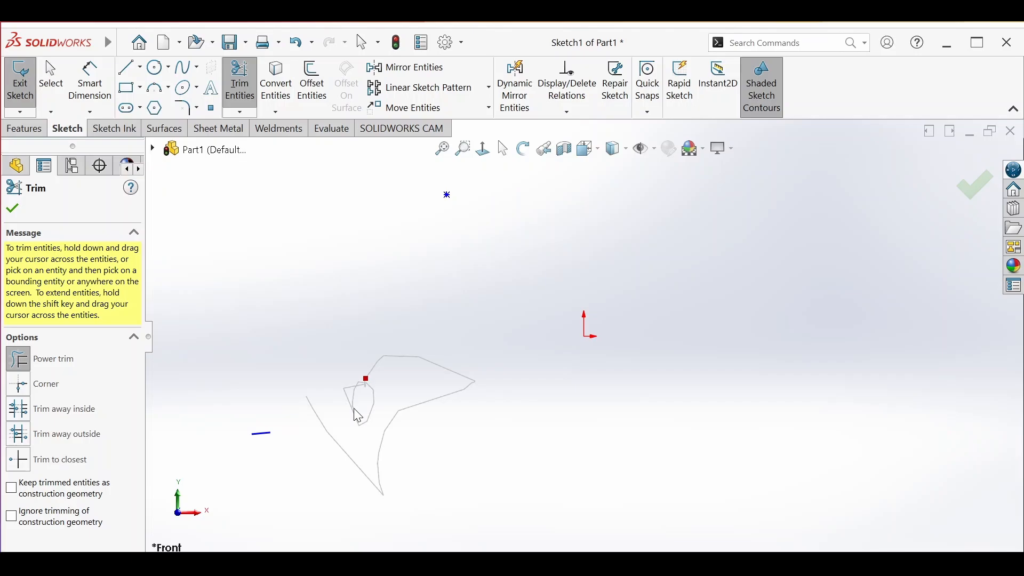
mouse_move(353, 414)
left_mouse_down()
mouse_move(290, 397)
mouse_move(270, 454)
left_mouse_up()
- Sketch a corner rectangle about 42 wide and 19 high to the left of the origin
left_click(129, 87)
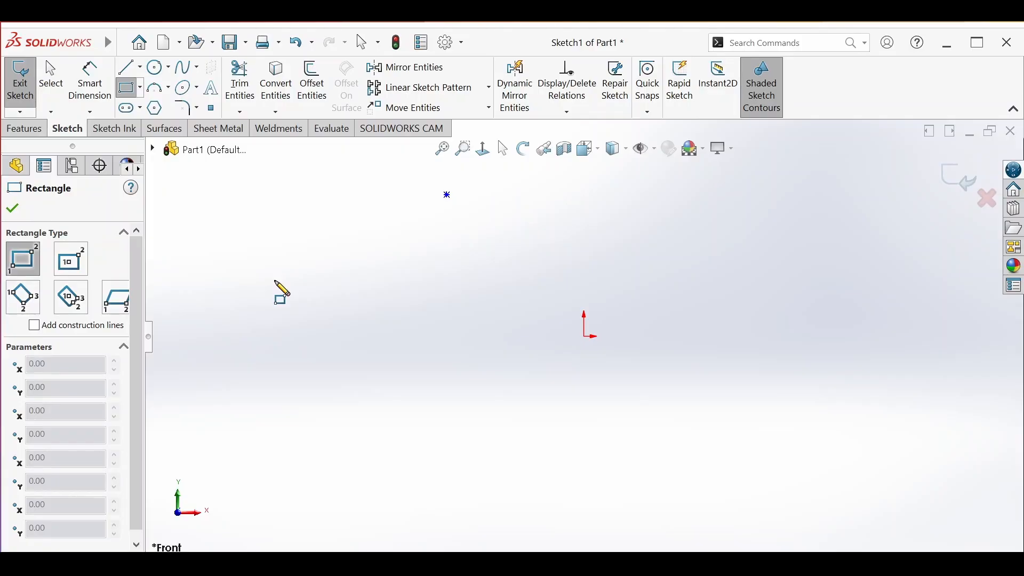
left_click(274, 281)
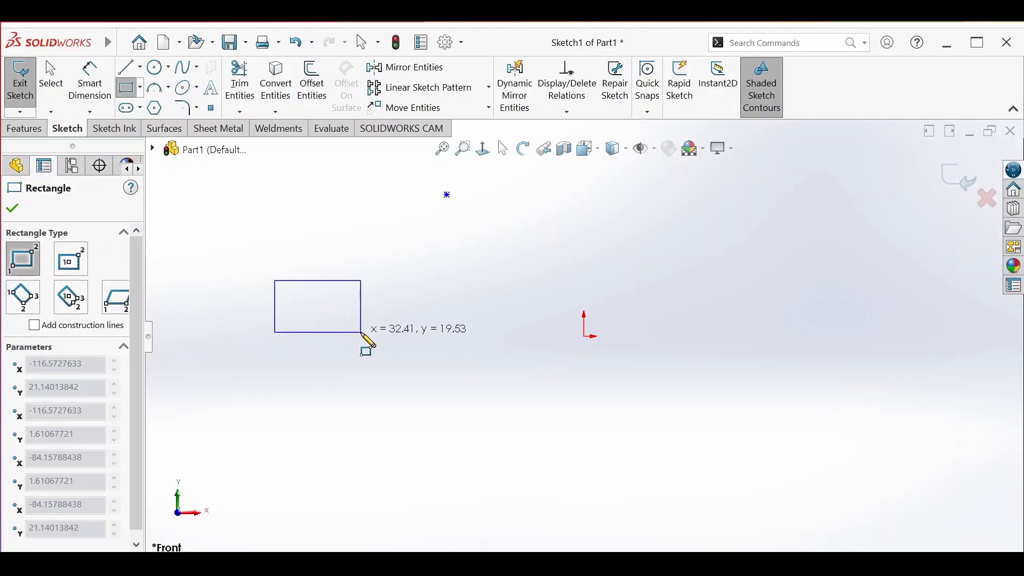
left_click(388, 332)
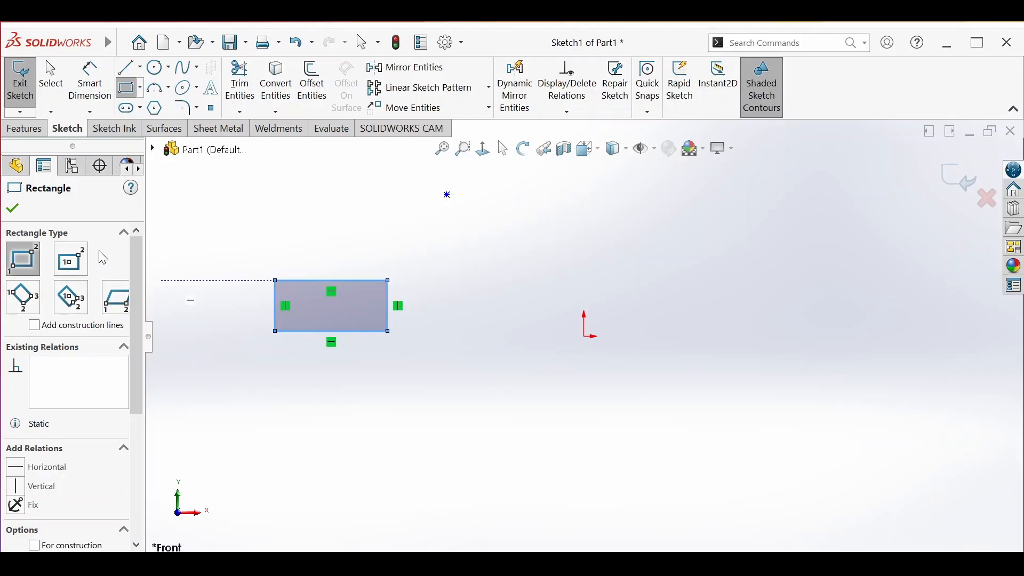
- Sketch a center rectangle about 37 wide and 26 high, with its center directly below the corner rectangle's midpoint
left_click(71, 259)
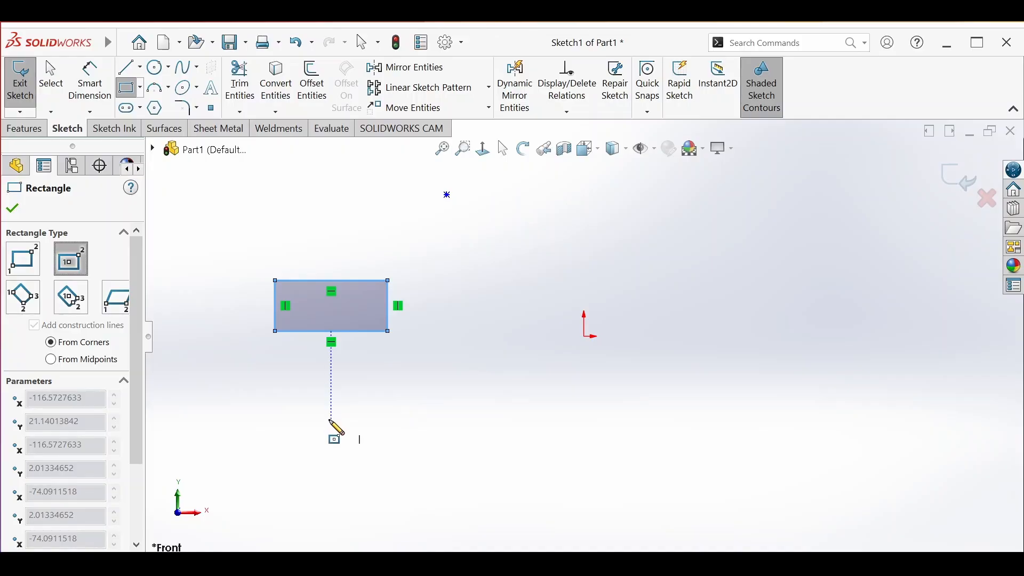
left_click(330, 420)
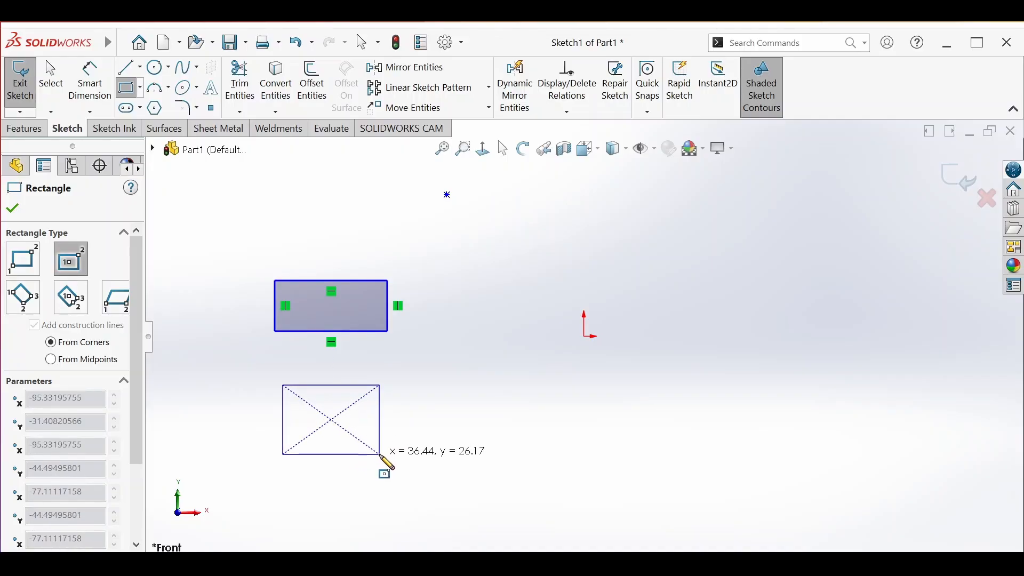
left_click(382, 455)
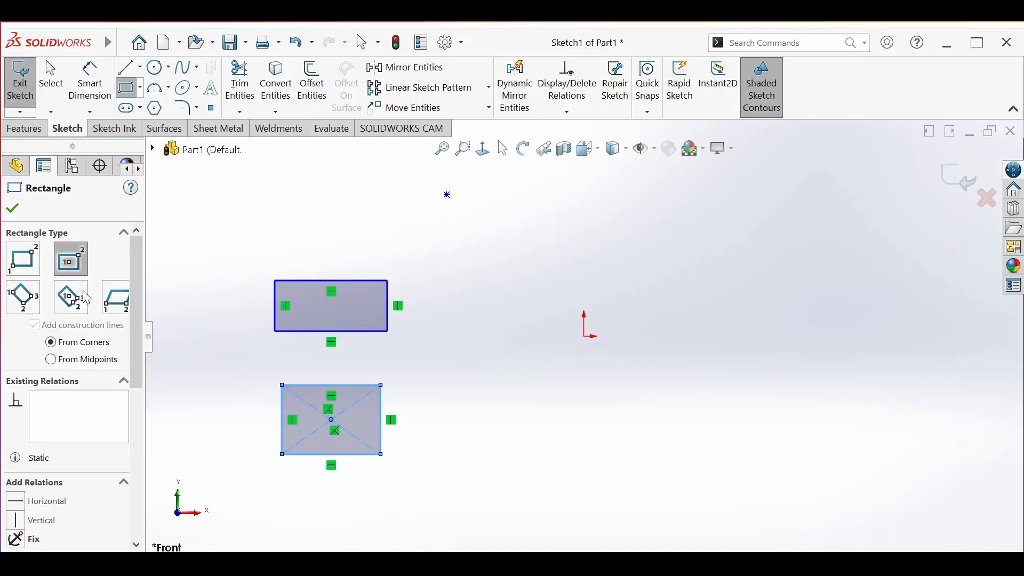
- Sketch a 3 point corner rectangle about 41 long and 11 wide, tilted about 30°, above the corner rectangle
left_click(29, 302)
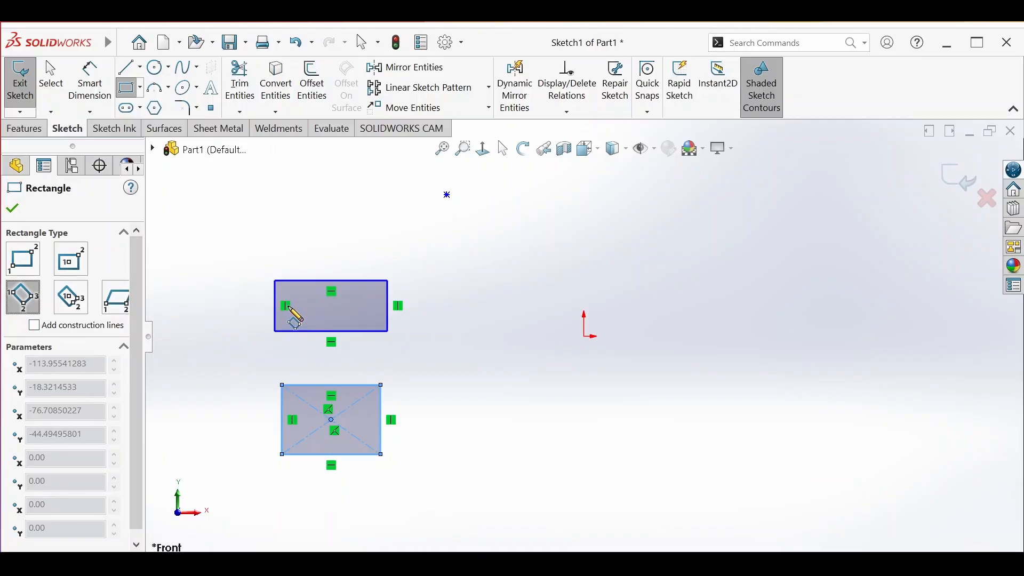
left_click(382, 184)
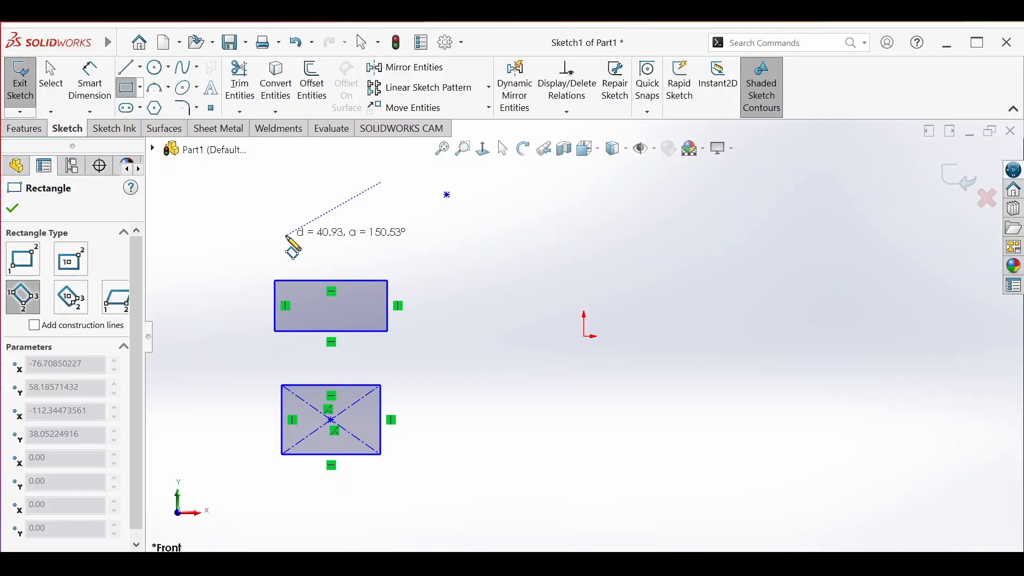
left_click(286, 236)
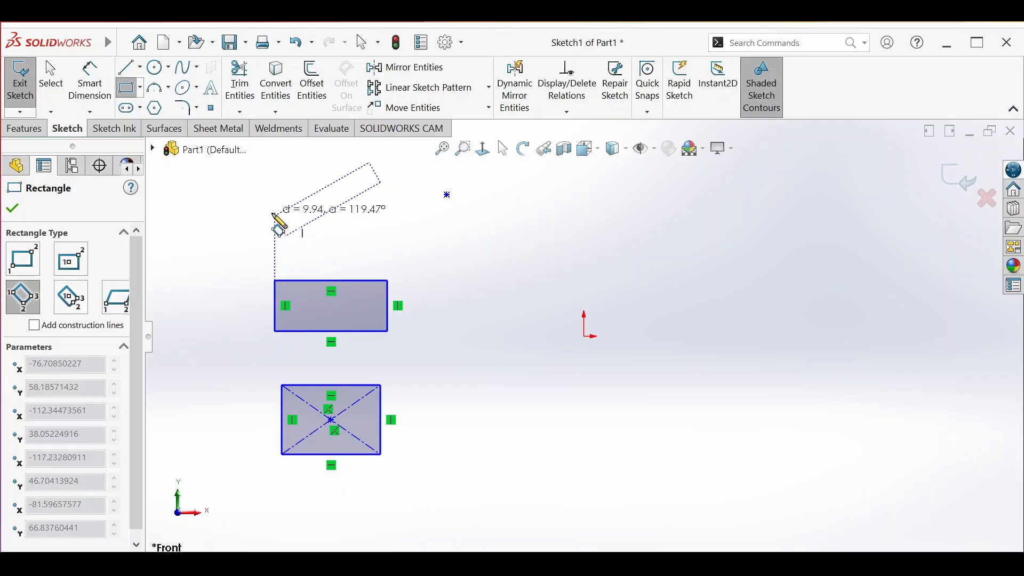
left_click(272, 212)
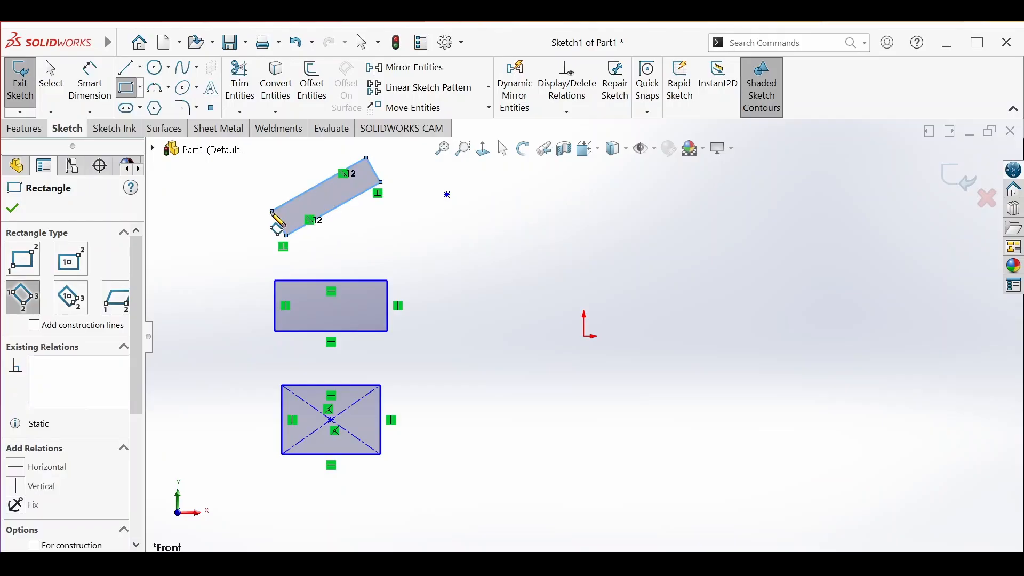
- Sketch a tilted 3 point center rectangle about 40 long and 20 wide between the existing rectangles and the origin, upper area
left_click(71, 297)
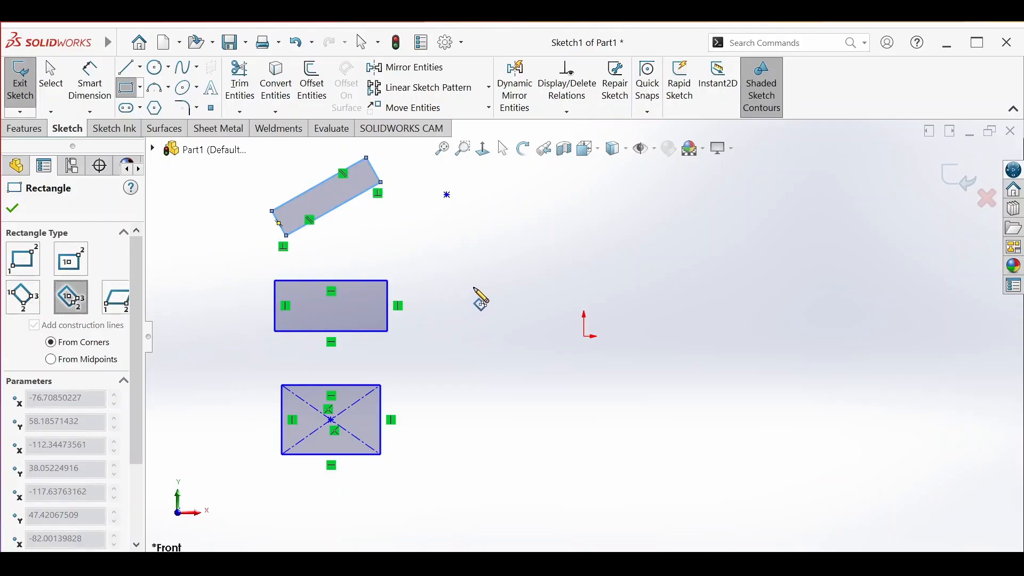
left_click(513, 244)
left_click(477, 281)
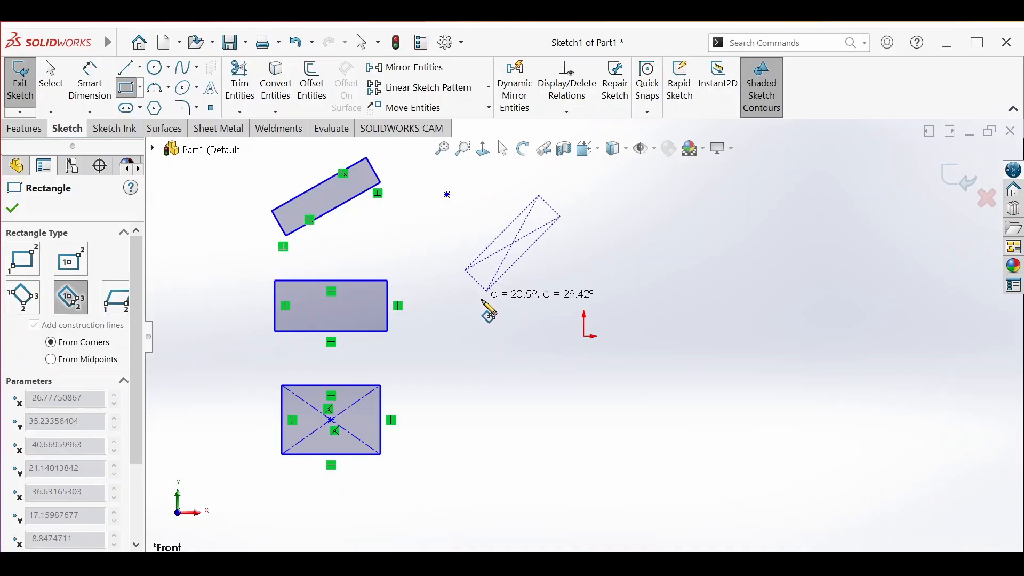
left_click(495, 300)
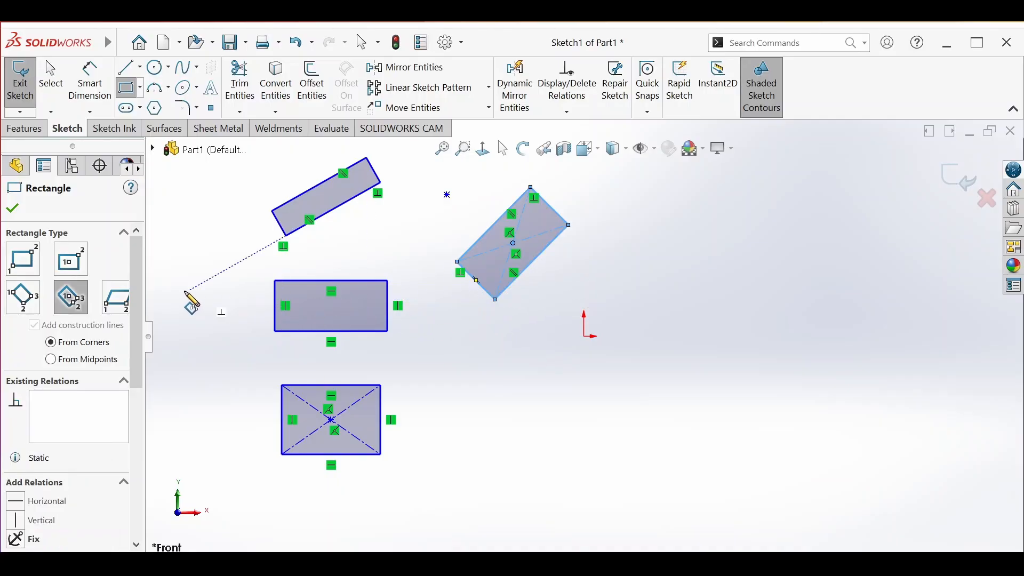
- Sketch a parallelogram with sides of about 24 and 14 to the right of the center rectangle
left_click(123, 302)
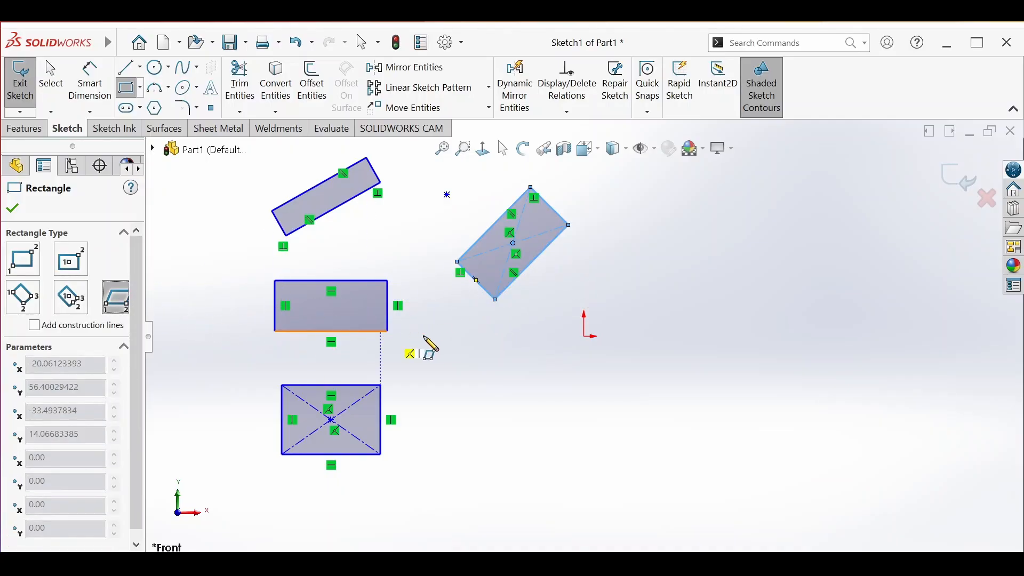
left_click(476, 385)
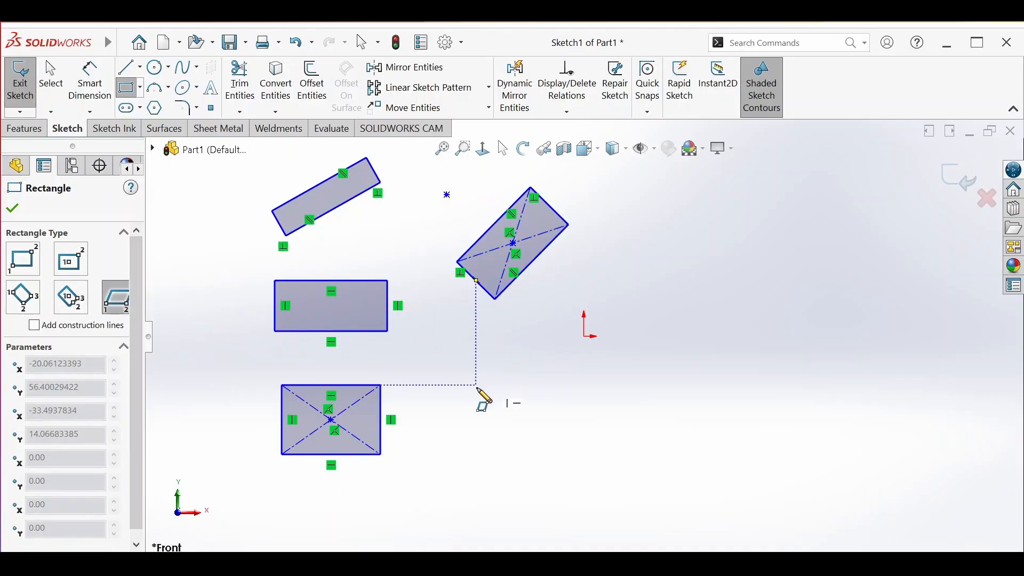
left_click(536, 408)
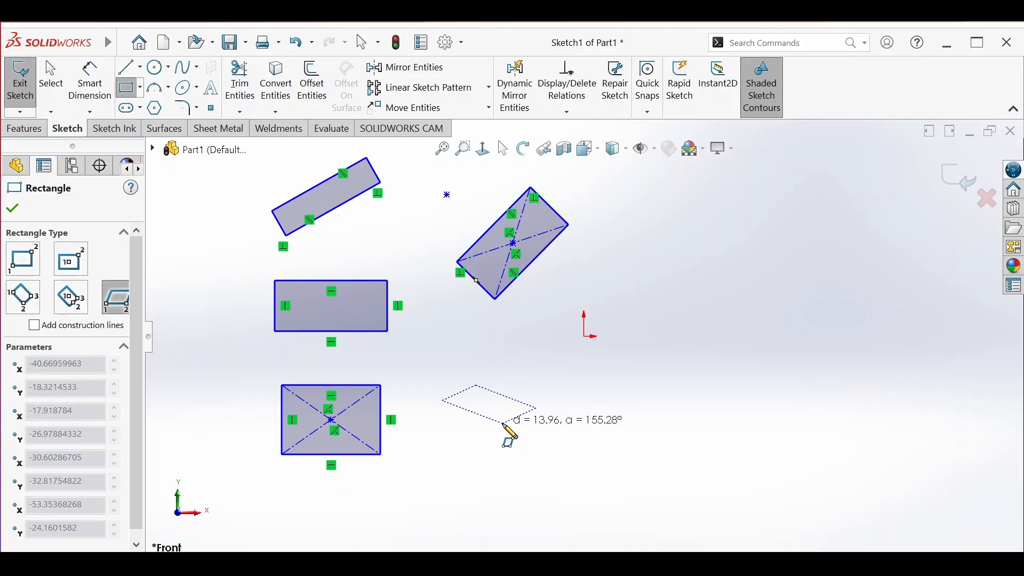
left_click(504, 424)
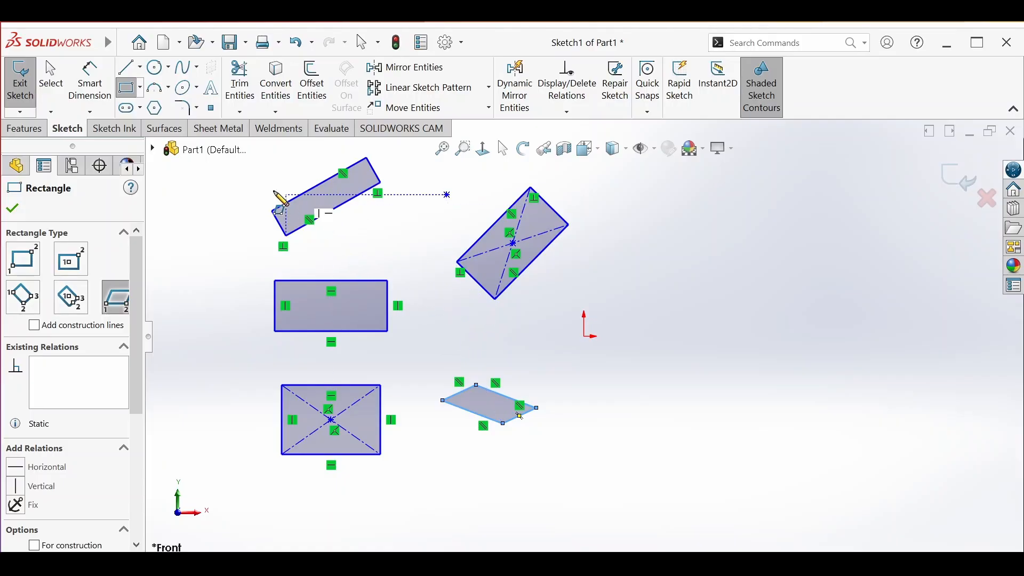
- Remove all the rectangles and the parallelogram with the Power trim option
left_click(244, 93)
mouse_move(270, 186)
left_mouse_down()
mouse_move(308, 243)
mouse_move(305, 208)
mouse_move(424, 193)
mouse_move(534, 281)
left_mouse_up()
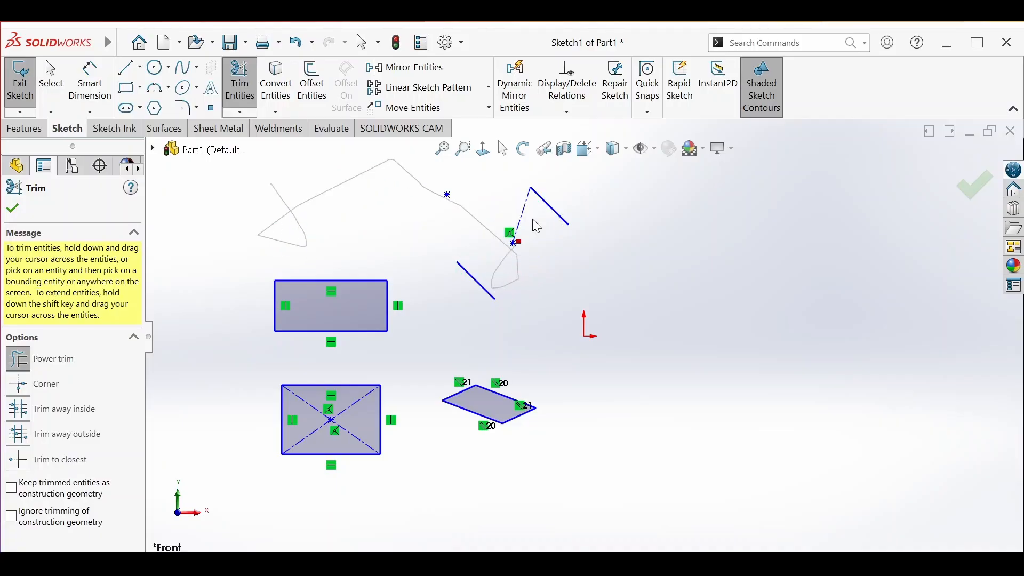
left_click_drag(535, 225, 504, 233)
mouse_move(453, 326)
left_mouse_down()
mouse_move(513, 446)
mouse_move(481, 419)
mouse_move(279, 437)
mouse_move(357, 445)
mouse_move(332, 394)
mouse_move(344, 453)
mouse_move(307, 264)
left_mouse_up()
mouse_move(383, 308)
left_mouse_down()
mouse_move(251, 324)
mouse_move(249, 290)
left_mouse_up()
- Sketch a centerpoint arc of about 243° and radius about 23 to the left of the origin, open at its upper right
left_click(159, 88)
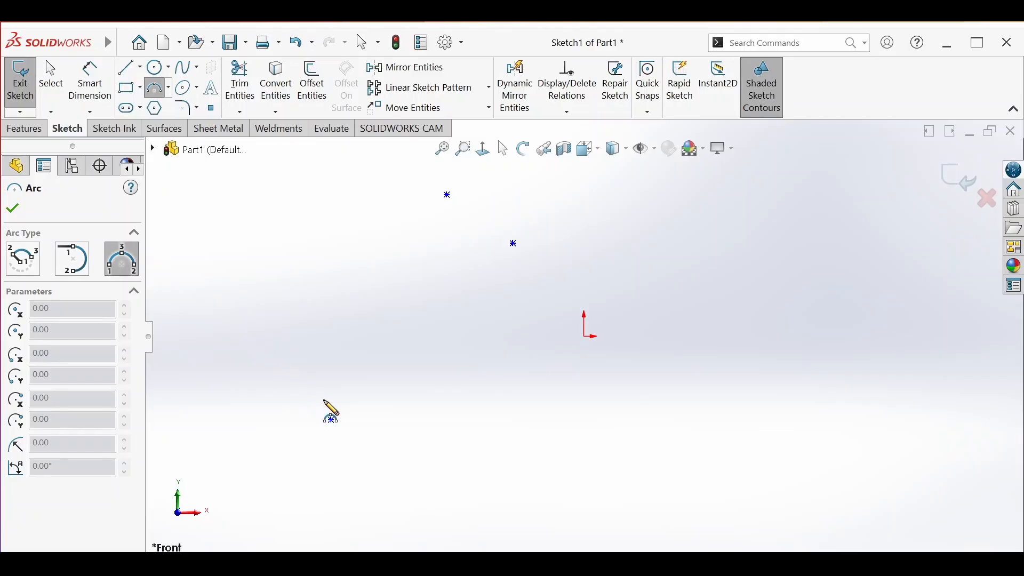
left_click(19, 265)
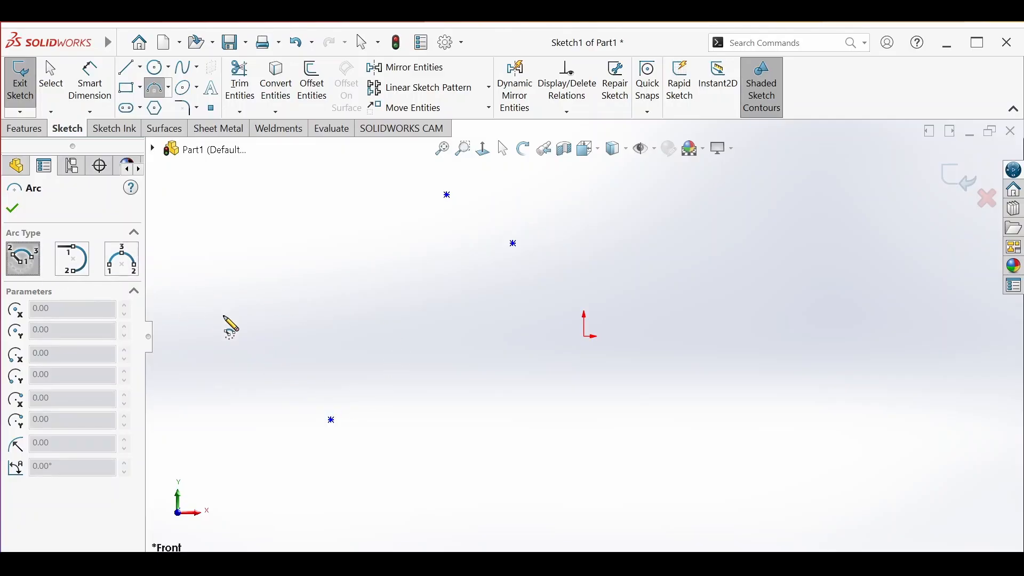
left_click(310, 348)
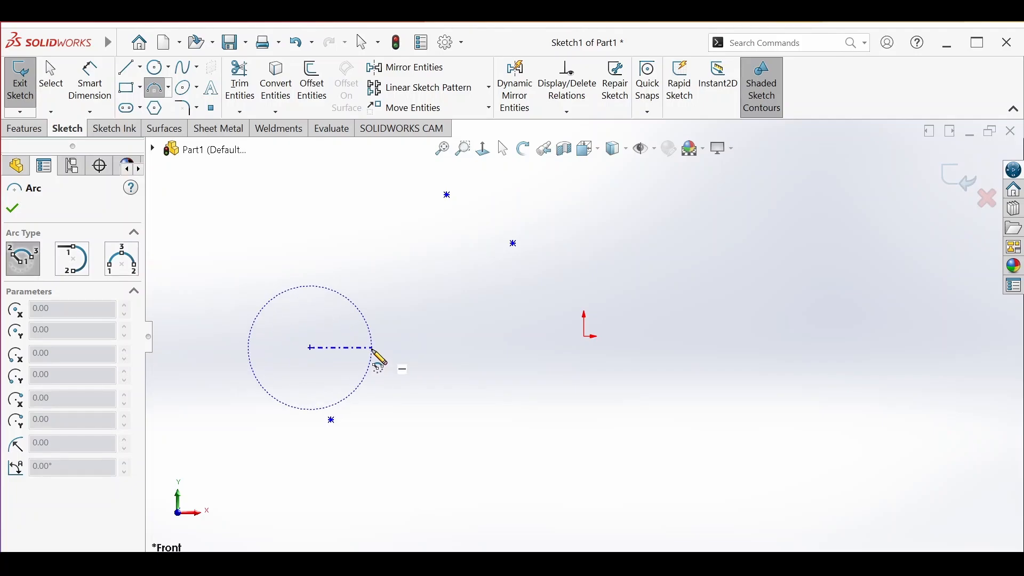
left_click(371, 349)
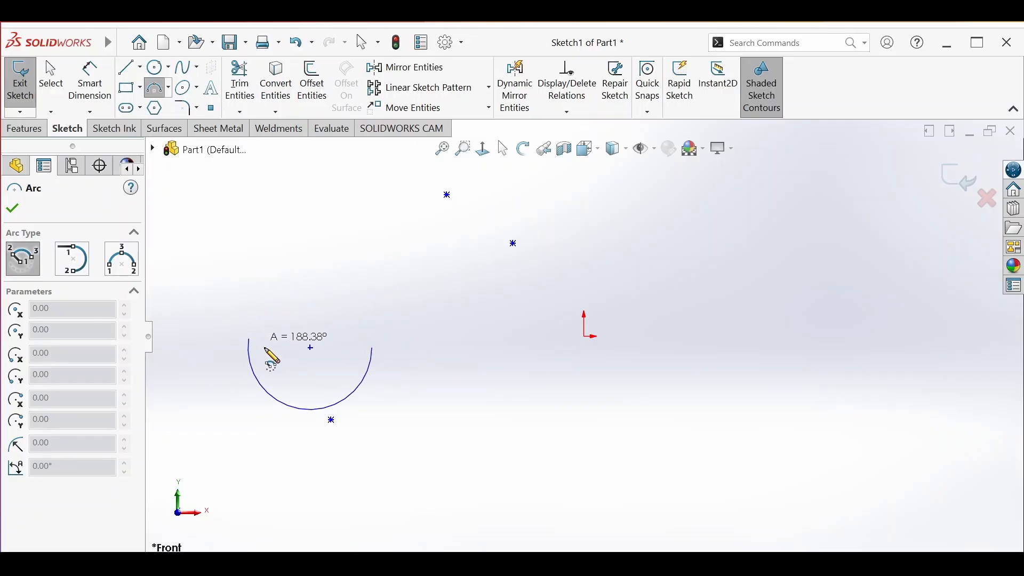
left_click(290, 309)
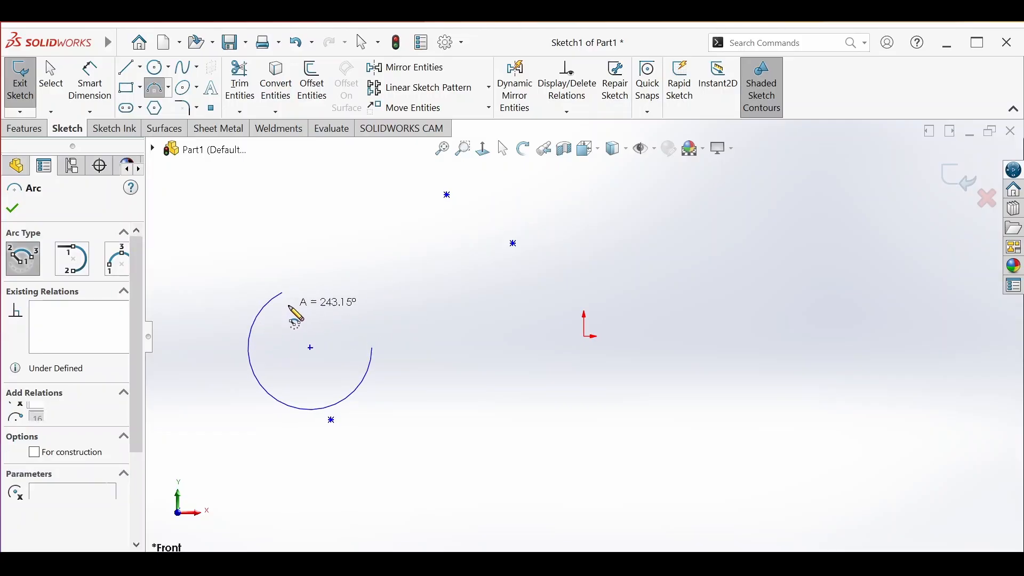
left_click(77, 273)
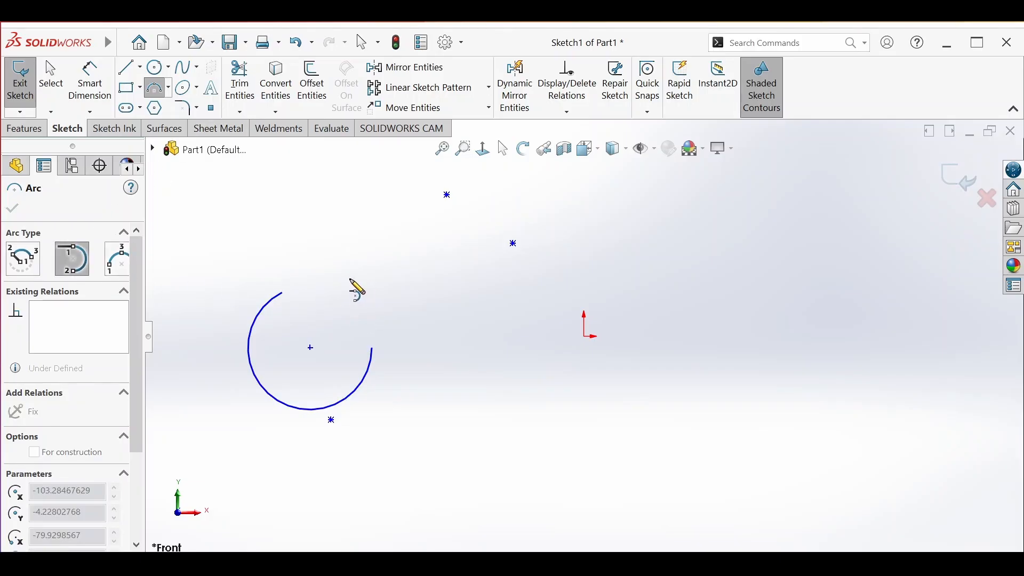
left_click(411, 292)
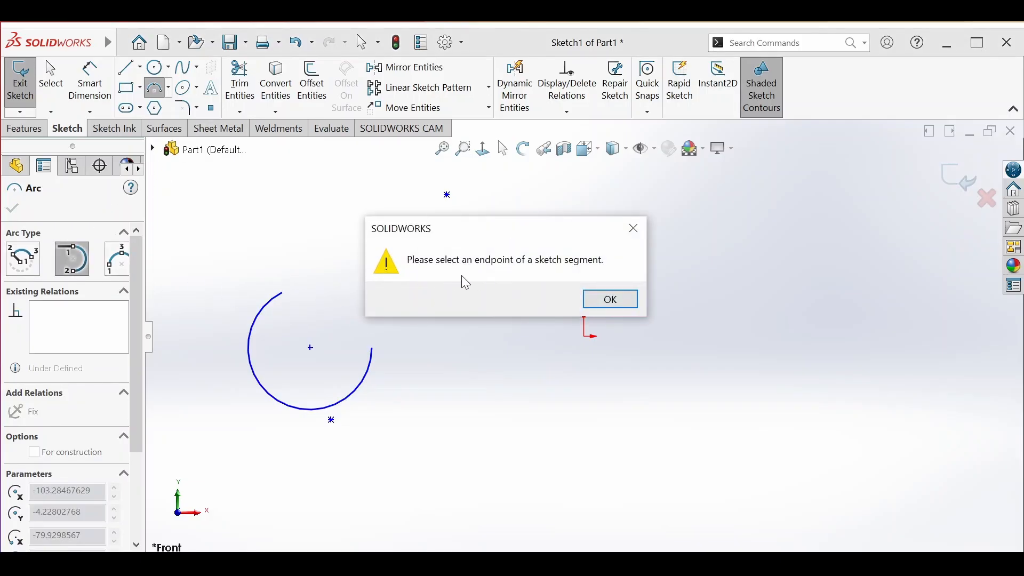
left_click(611, 300)
- Sketch a horizontal line above the centerpoint arc
left_click(129, 67)
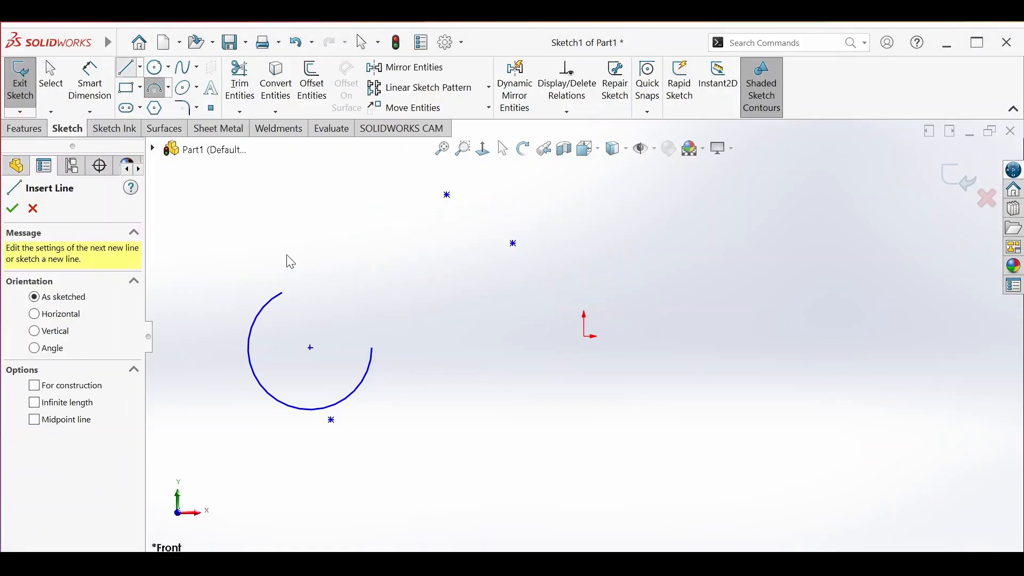
left_click(276, 222)
left_click(386, 223)
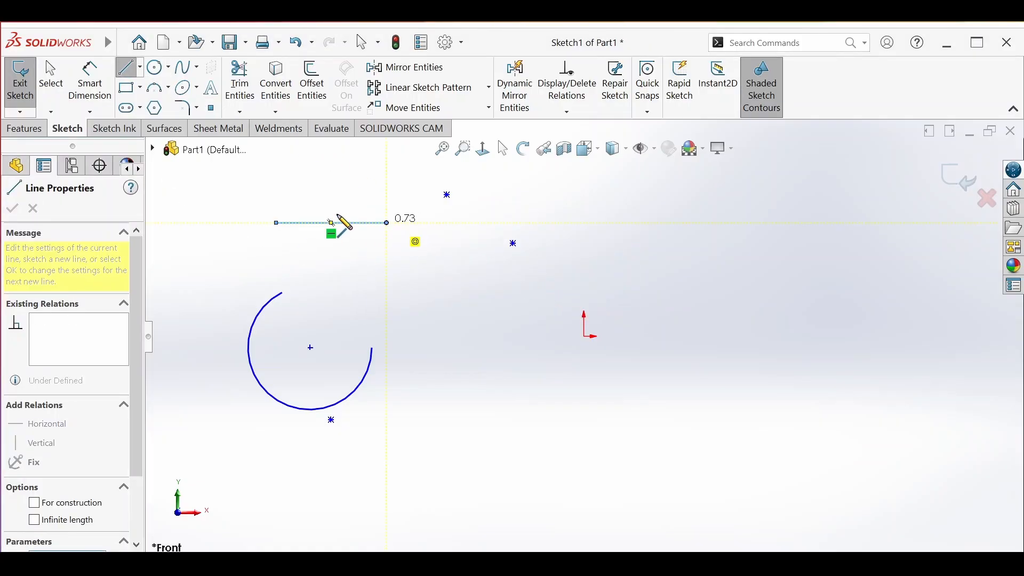
- Sketch a tangent arc from the line's right endpoint, curving downward through a quarter turn
left_click(158, 87)
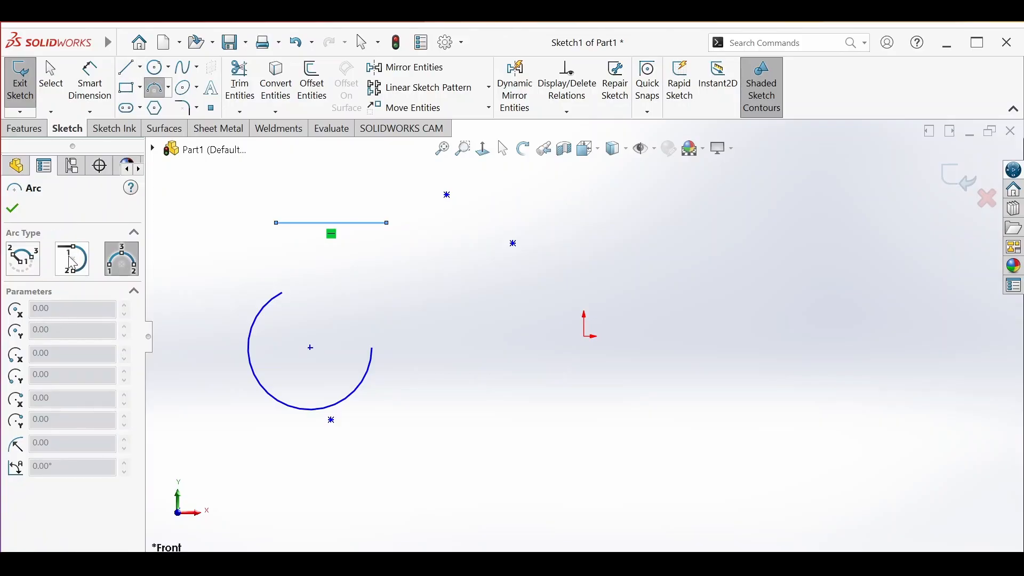
left_click(386, 223)
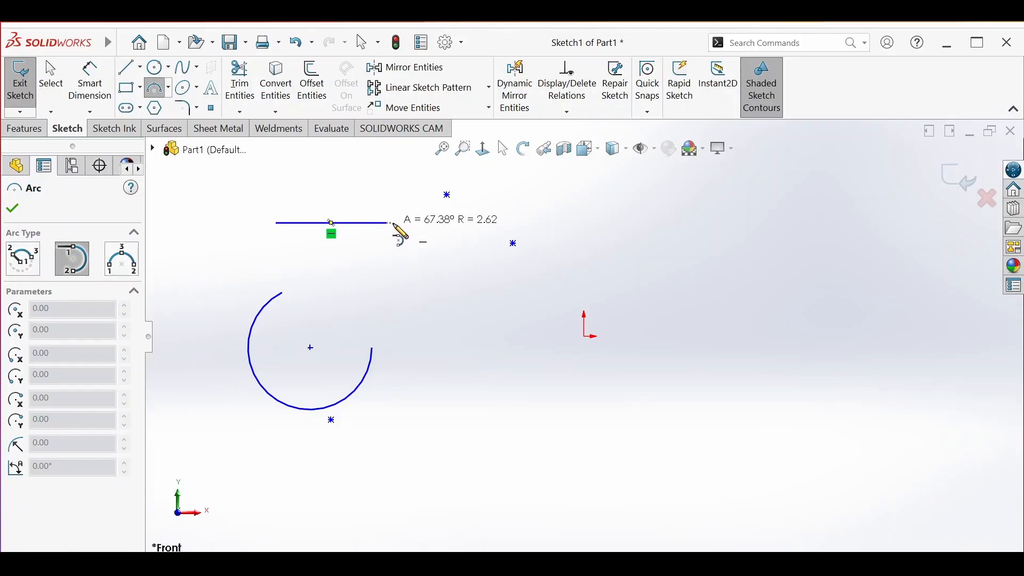
left_click(437, 273)
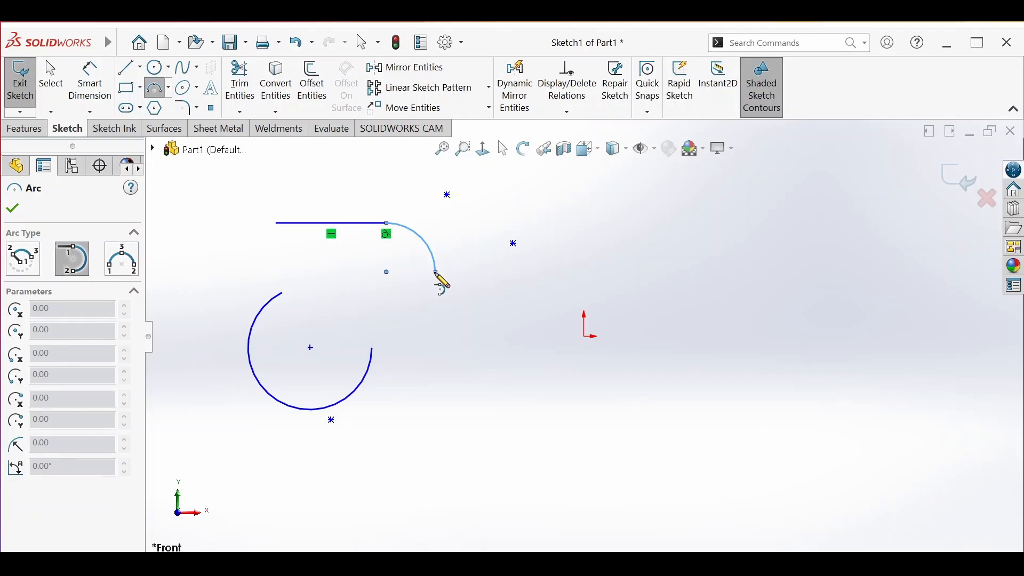
- Sketch a 3 point arc bulging upward between two level endpoints, to the lower right of the centerpoint arc
left_click(135, 271)
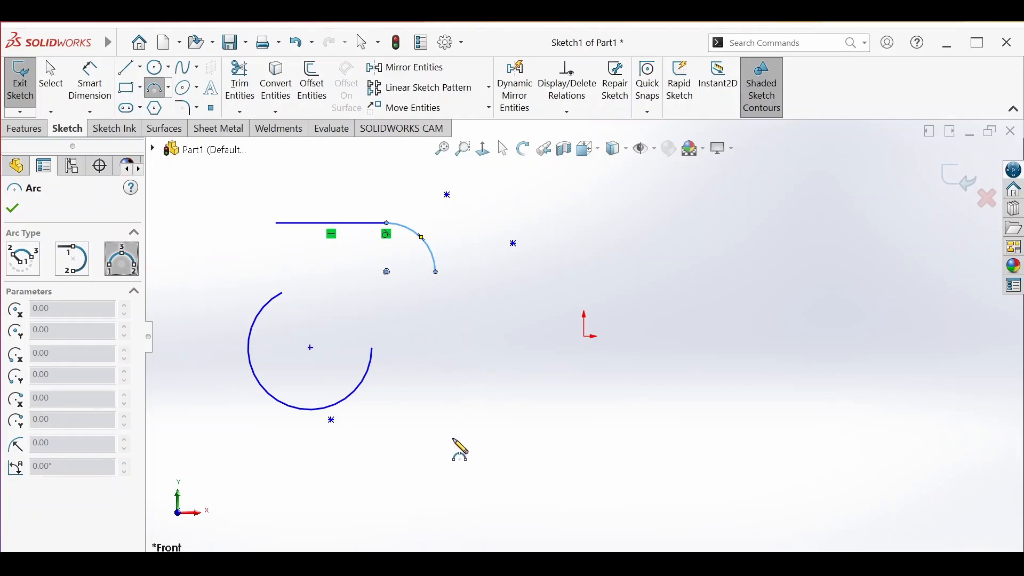
left_click(437, 416)
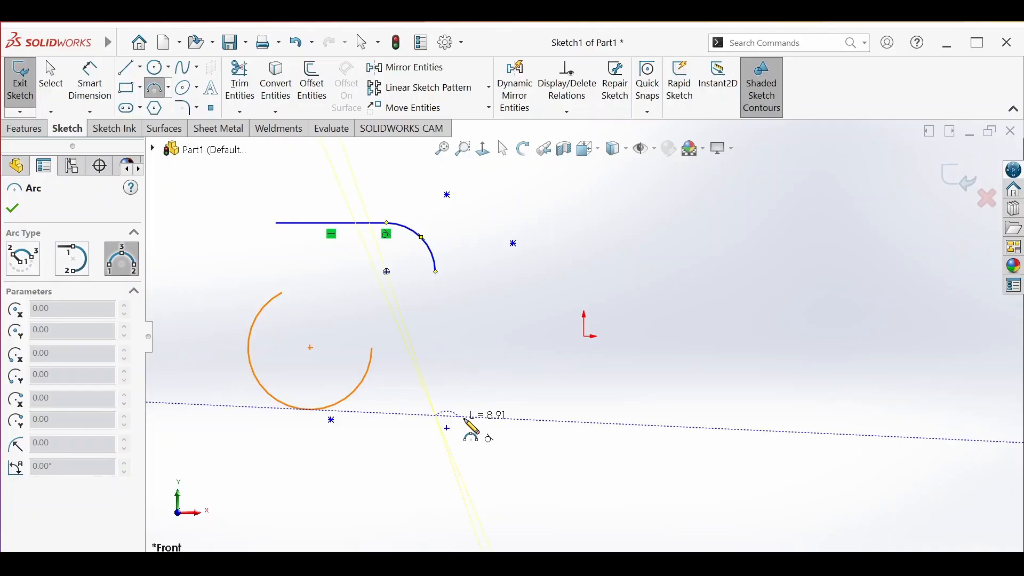
left_click(543, 415)
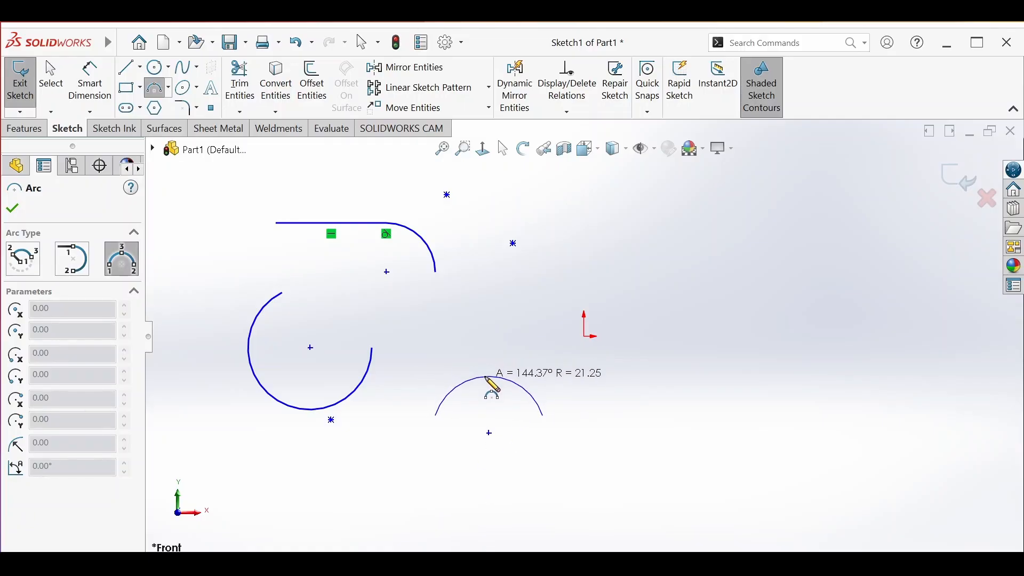
left_click(488, 384)
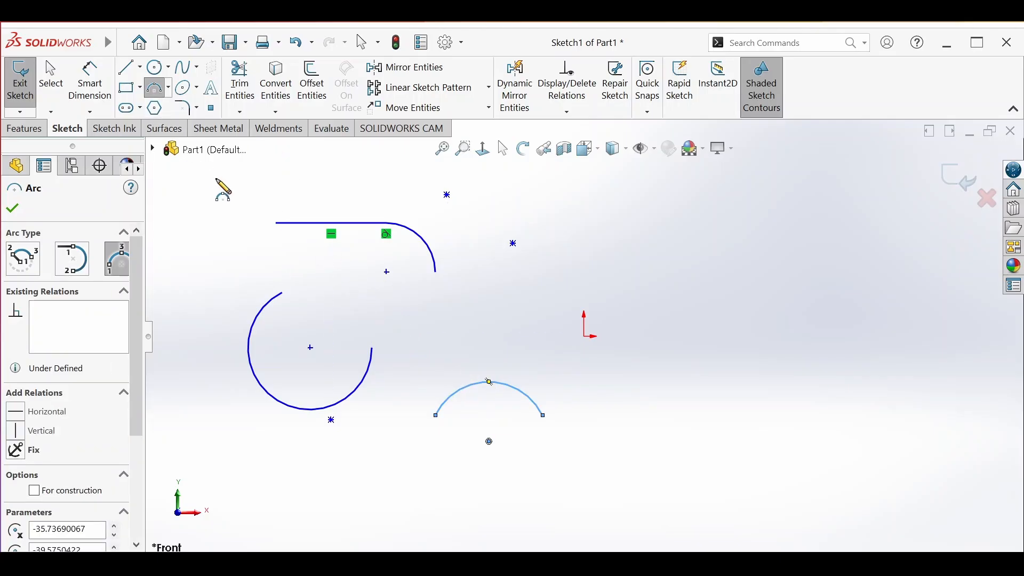
- Remove the three arcs and the horizontal line with the Power trim option
left_click(239, 98)
mouse_move(350, 227)
left_mouse_down()
mouse_move(263, 398)
mouse_move(501, 411)
left_mouse_up()
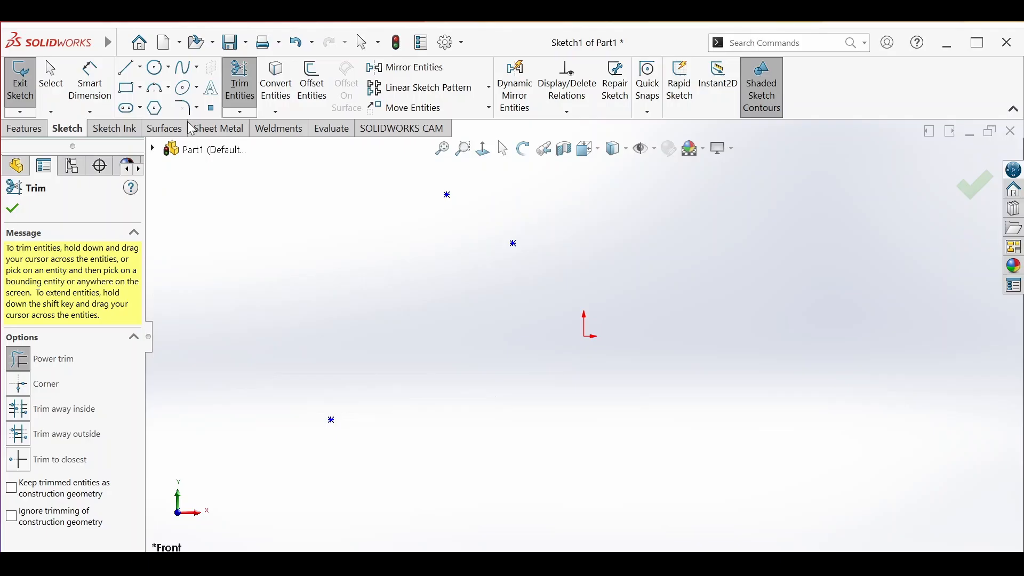
- Sketch a horizontal straight slot about 43 mm between centers and 14 mm wide to the left of the origin
left_click(126, 111)
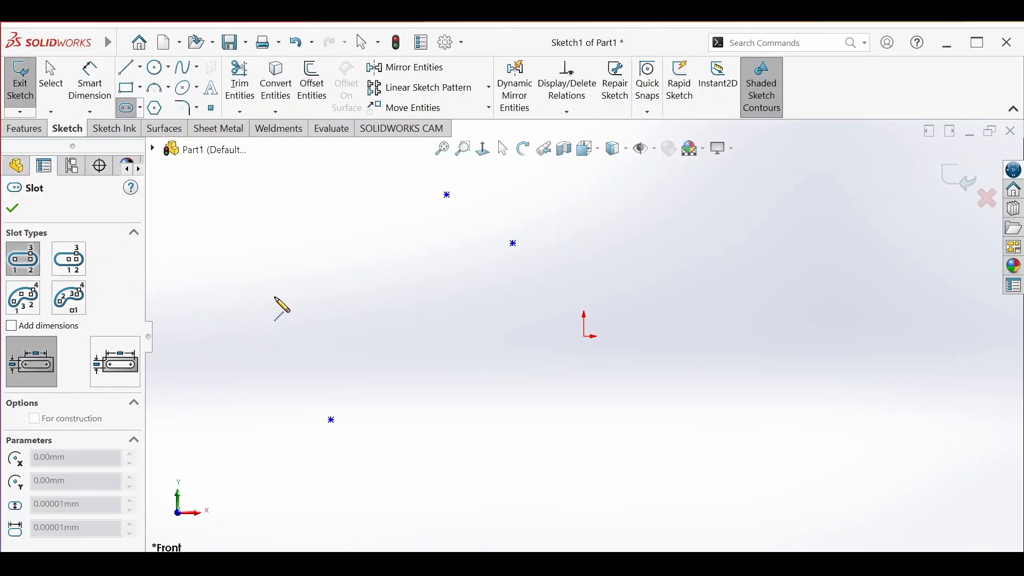
left_click(275, 297)
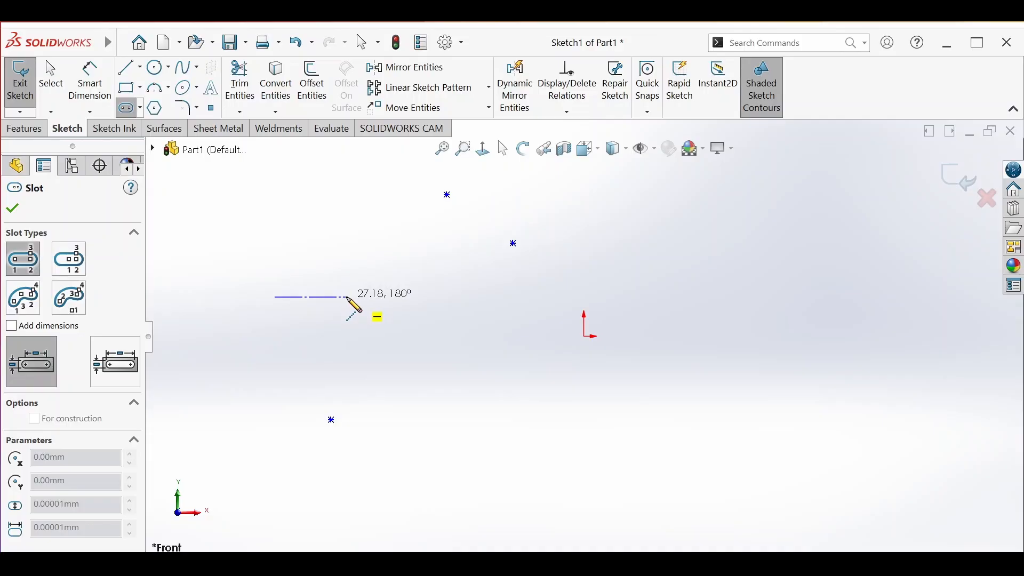
left_click(389, 297)
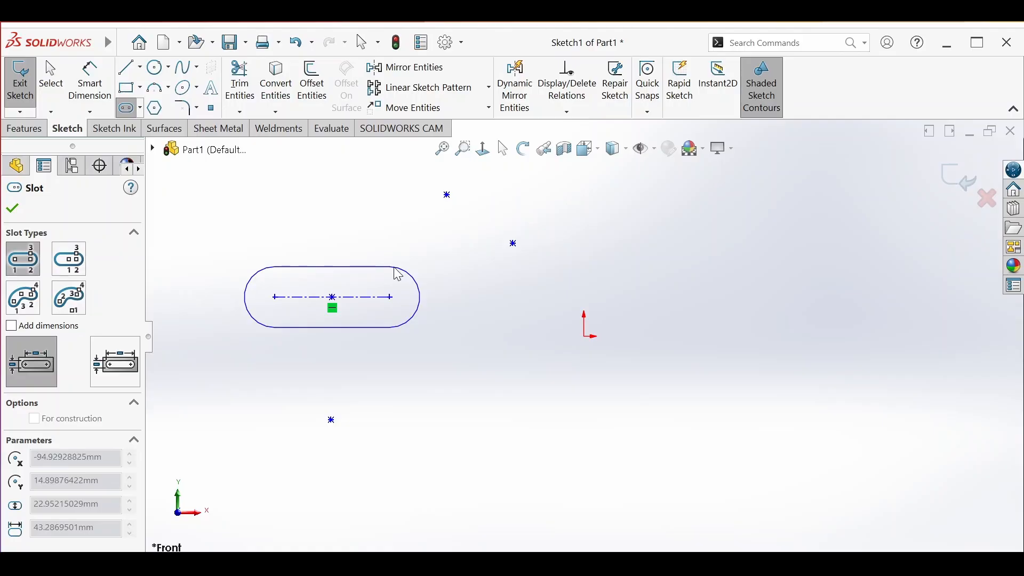
left_click(397, 286)
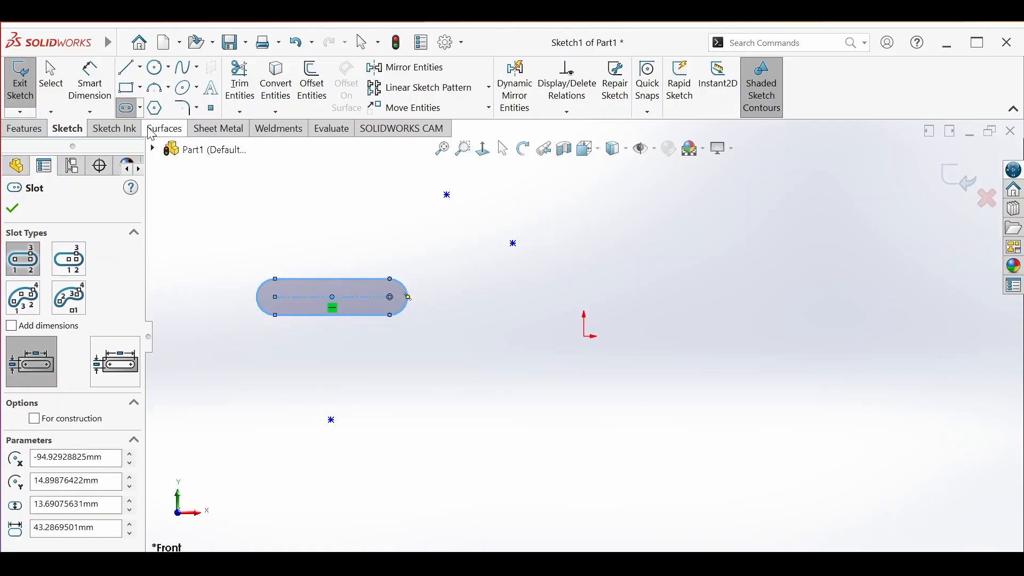
- Sketch a horizontal centerpoint straight slot about 43 mm between centers and 14 mm wide directly above the existing slot
left_click(68, 259)
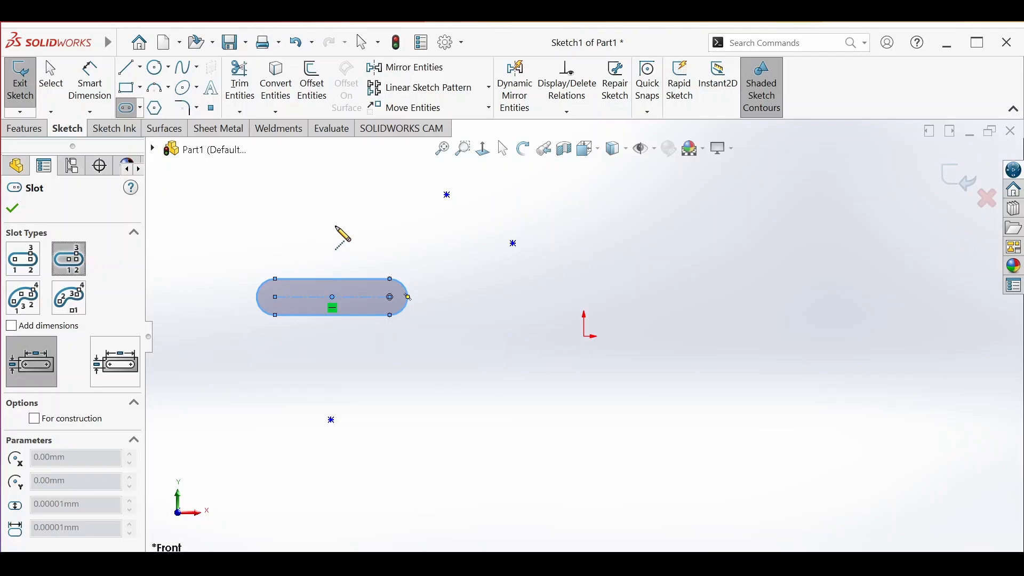
left_click(332, 223)
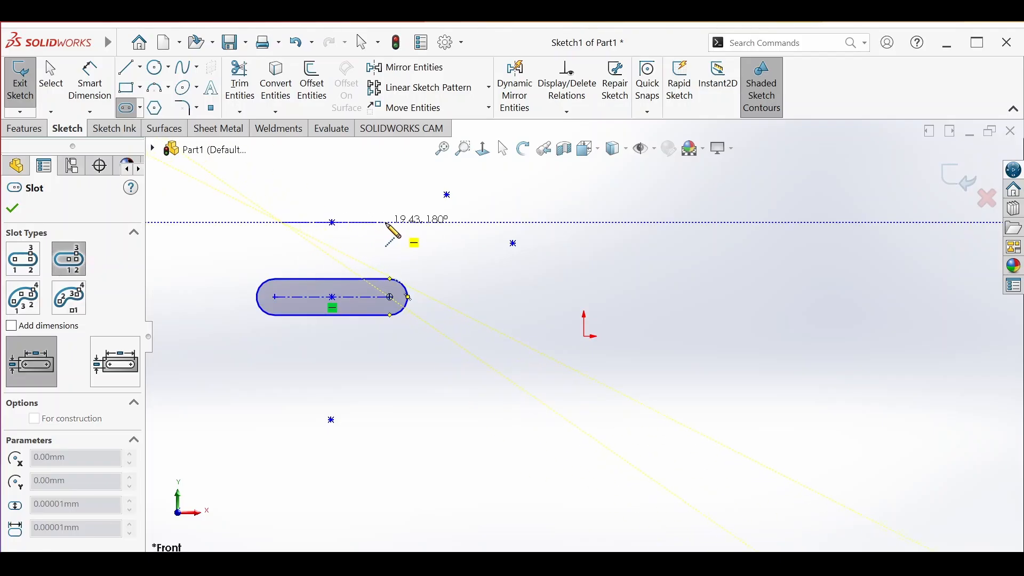
left_click(391, 222)
left_click(412, 243)
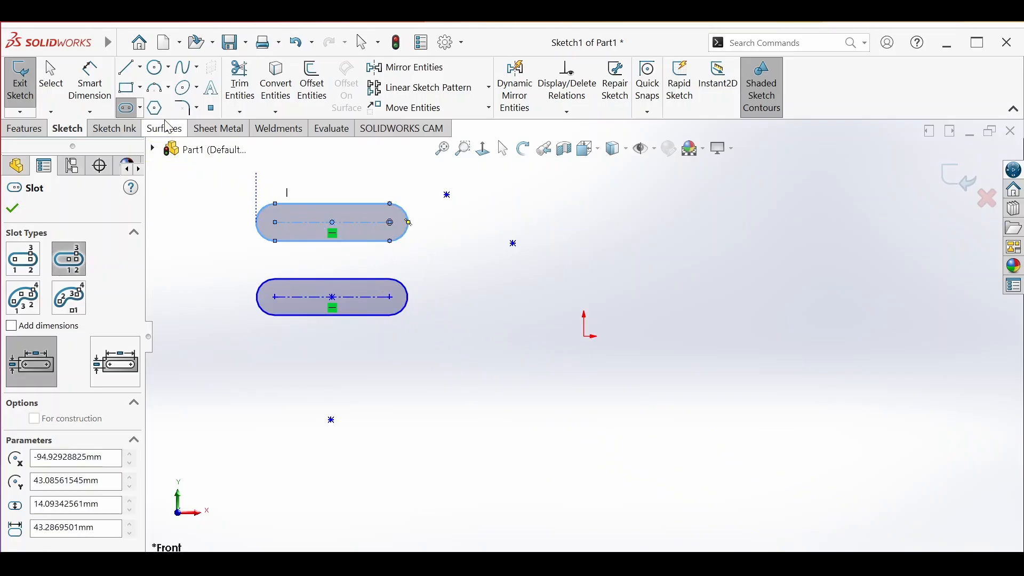
- Dimension the lower slot's center-to-center length, keeping the drawn value
left_click(96, 90)
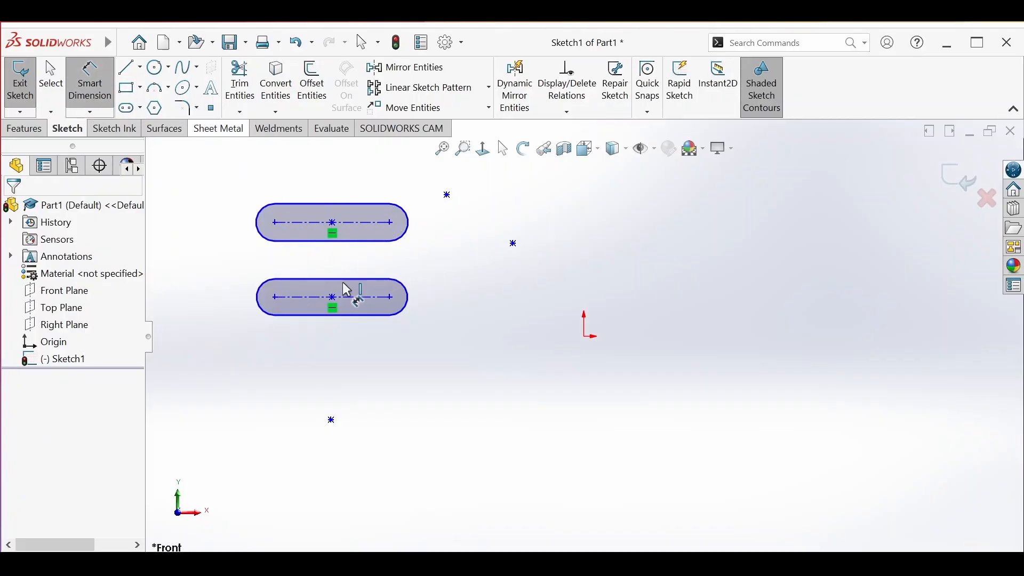
left_click(357, 317)
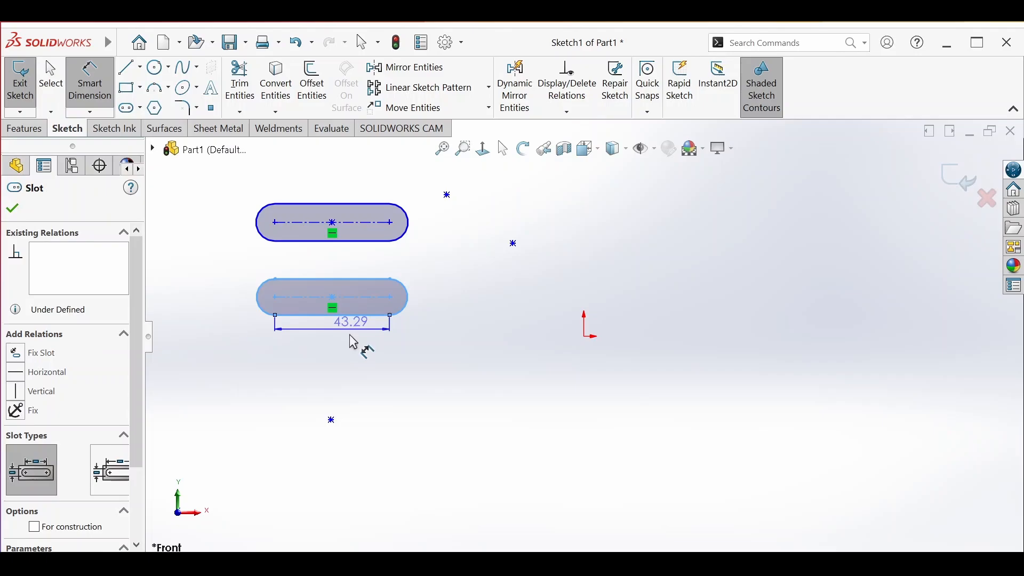
left_click(352, 368)
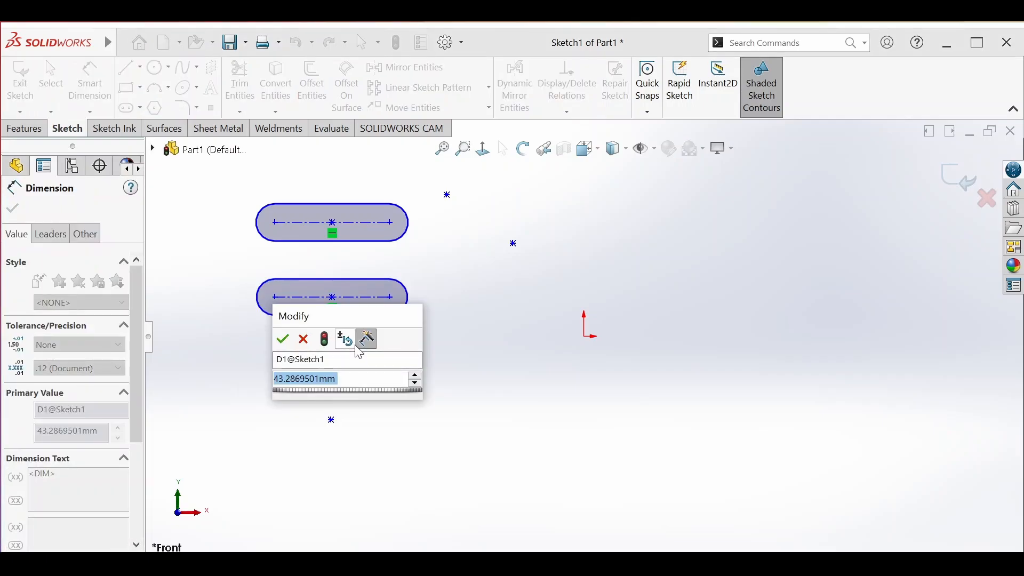
left_click(283, 339)
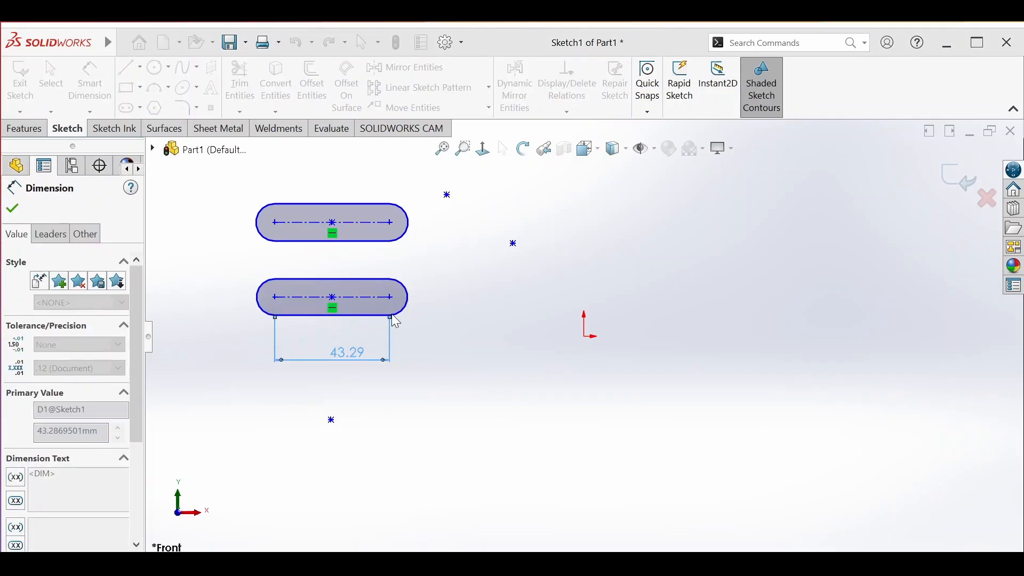
- Dimension the radius of the lower slot's right end arc, keeping the drawn value
left_click(416, 312)
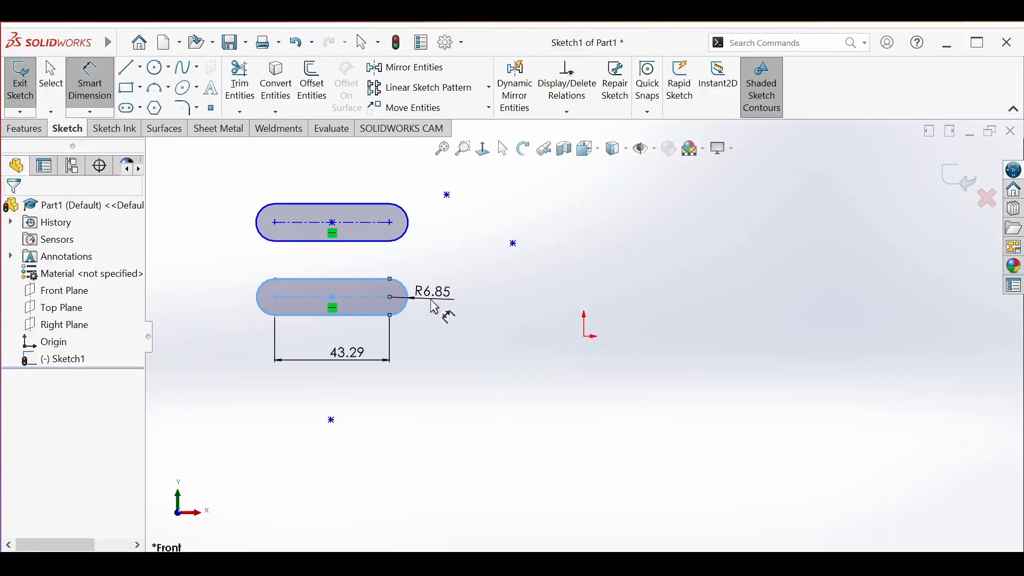
left_click(402, 323)
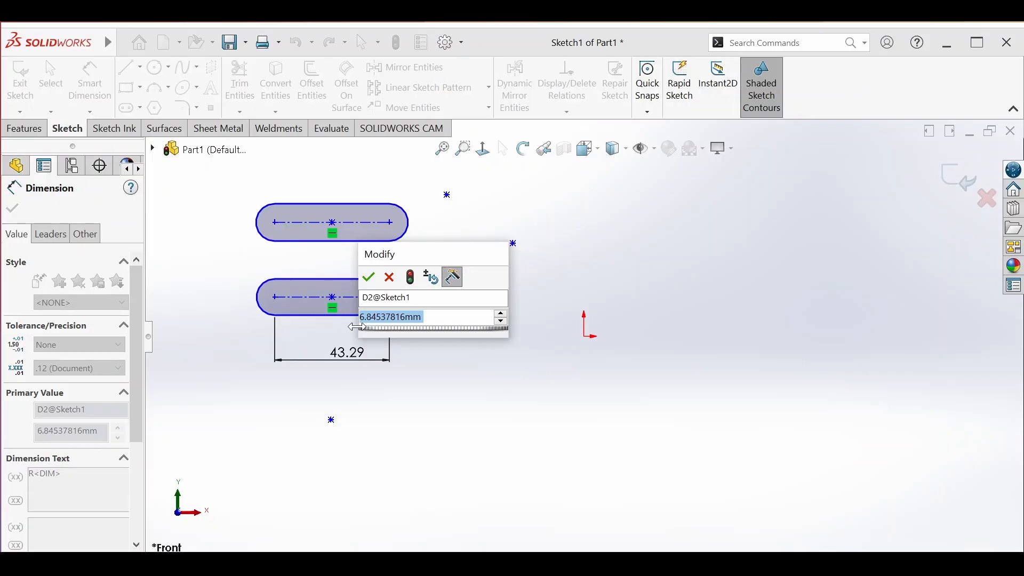
left_click(327, 324)
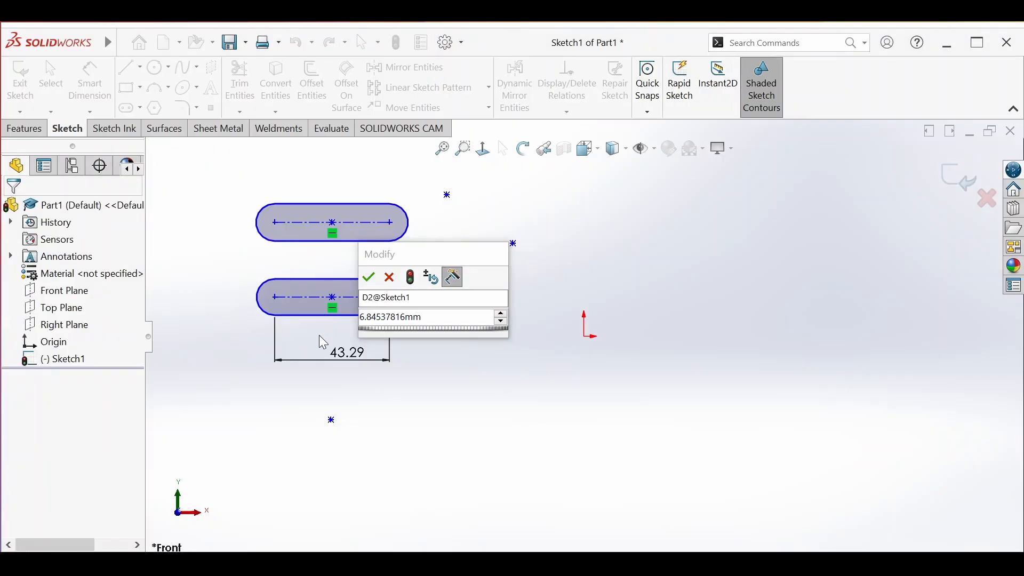
left_click(400, 317)
key("Return")
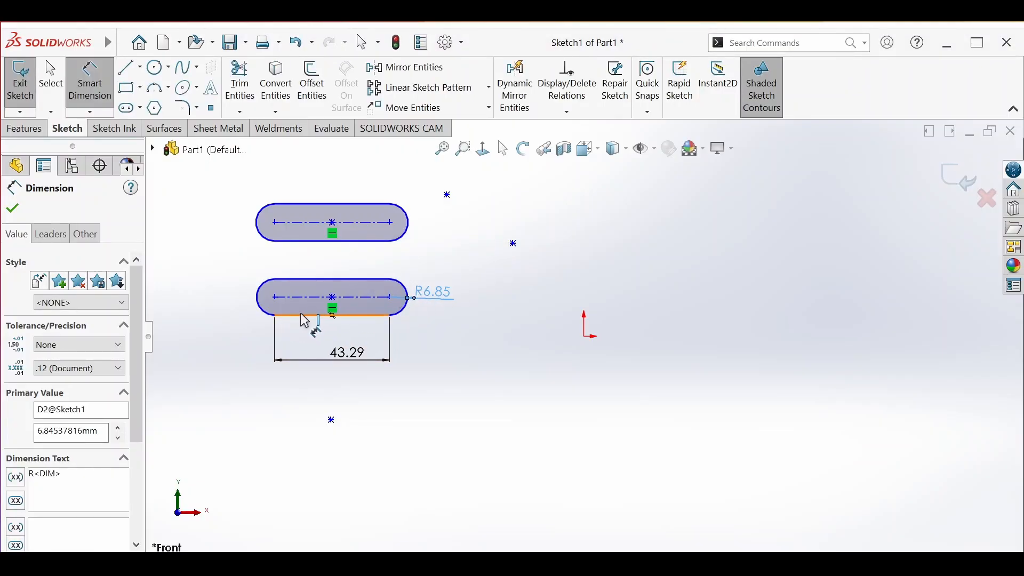
- Sketch a four-sided inscribed-circle polygon with sides about 21 mm long, between the lower slot and the origin
left_click(156, 108)
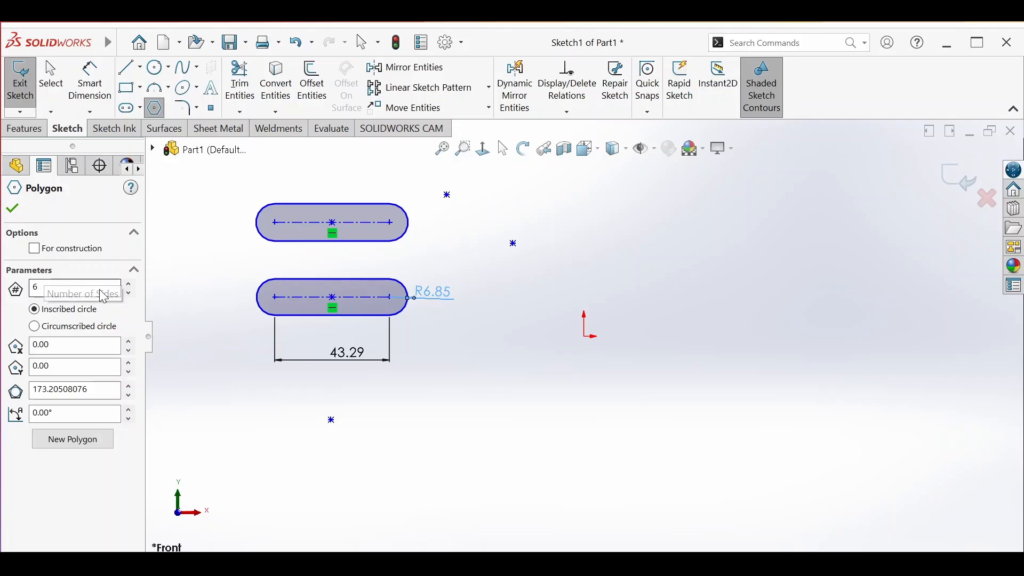
left_click(128, 293)
left_click(129, 293)
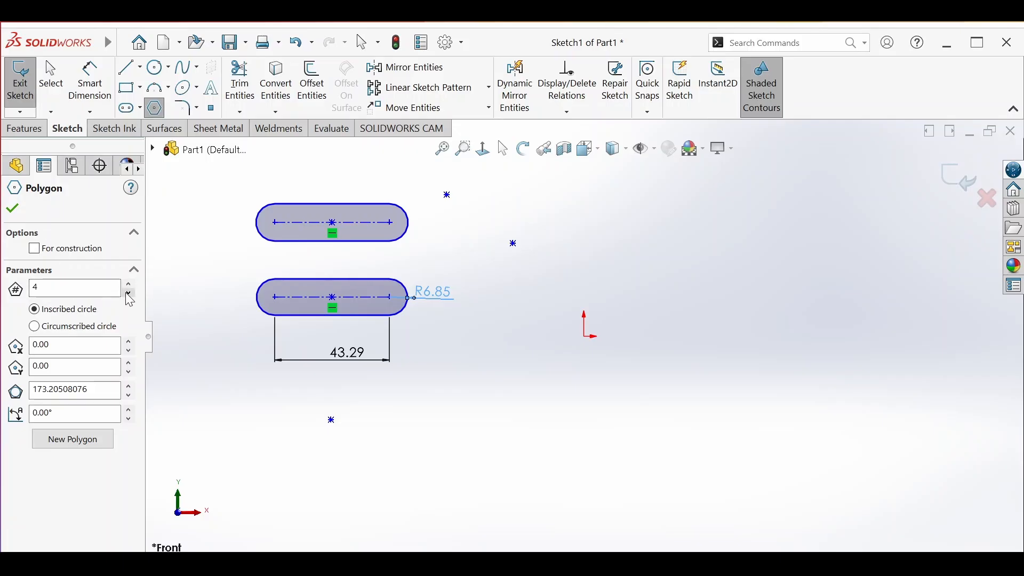
left_click(128, 283)
left_click(128, 283)
left_click(129, 293)
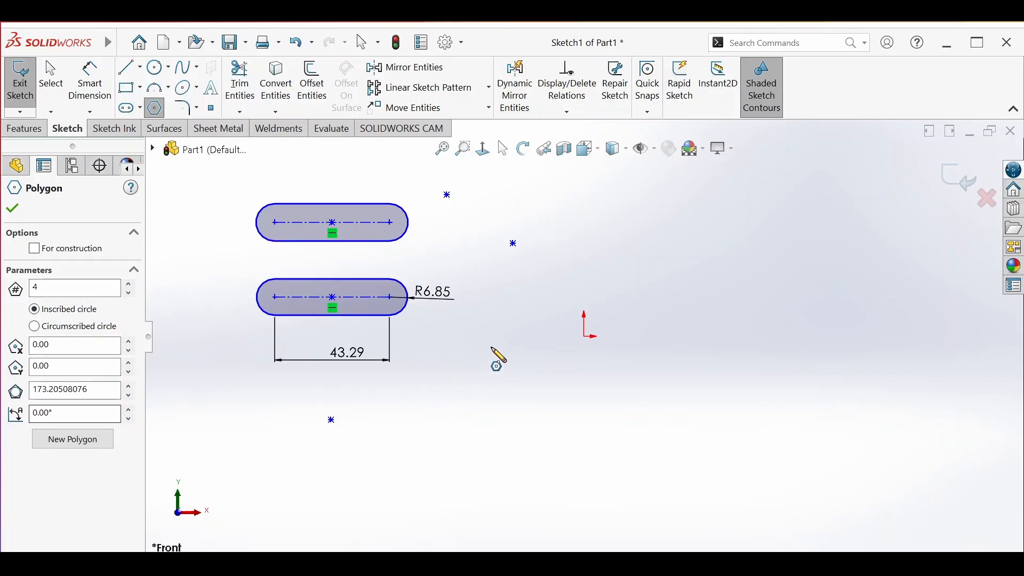
left_click(491, 348)
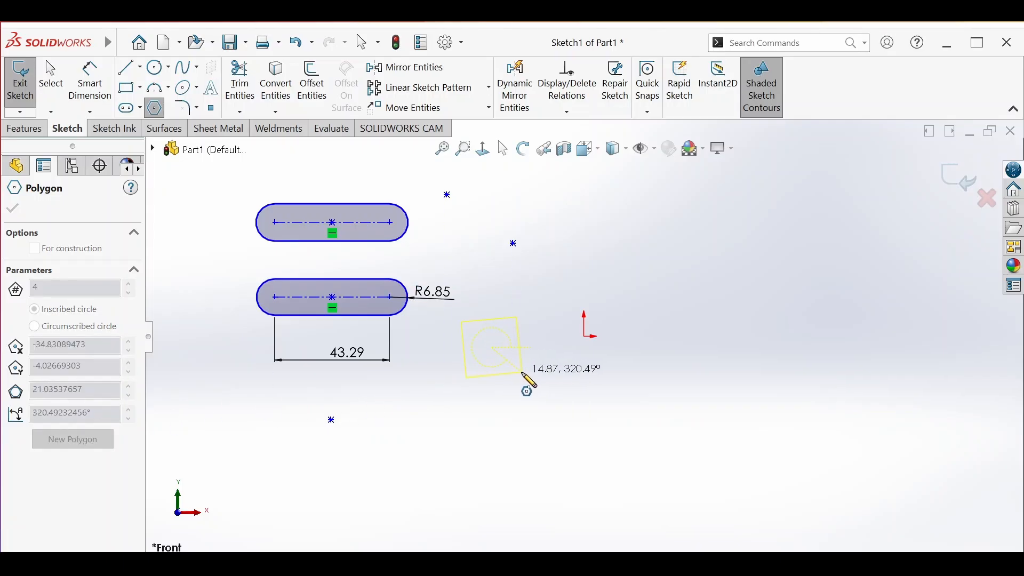
left_click(522, 373)
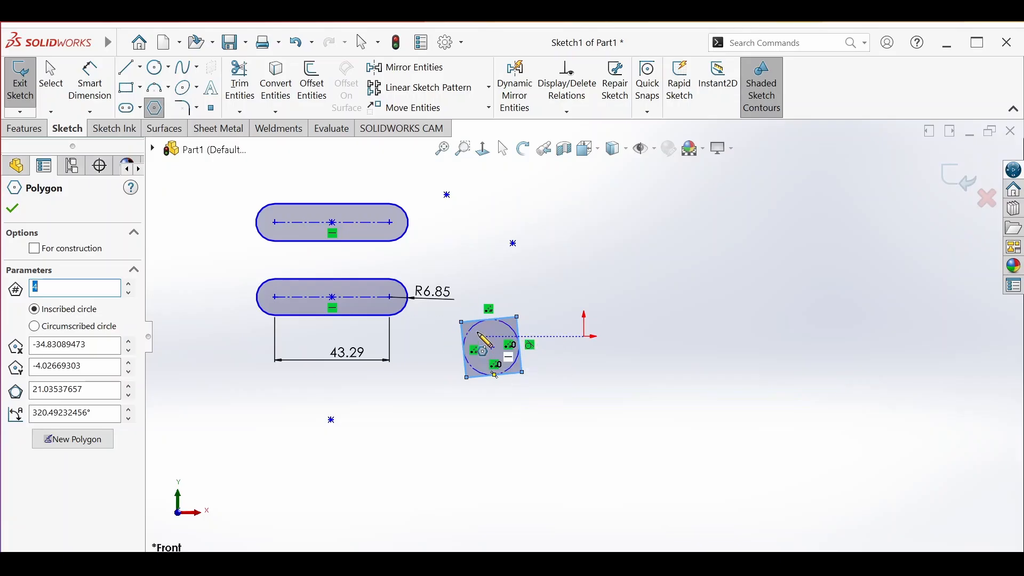
- Round the square's two upper corners with 10 mm sketch fillets
left_click(186, 108)
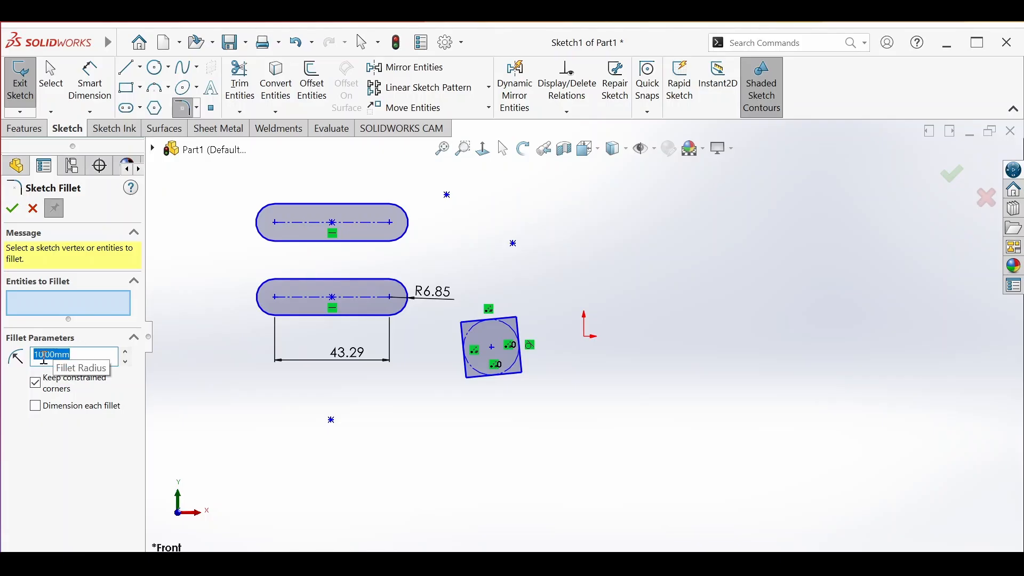
left_click(464, 327)
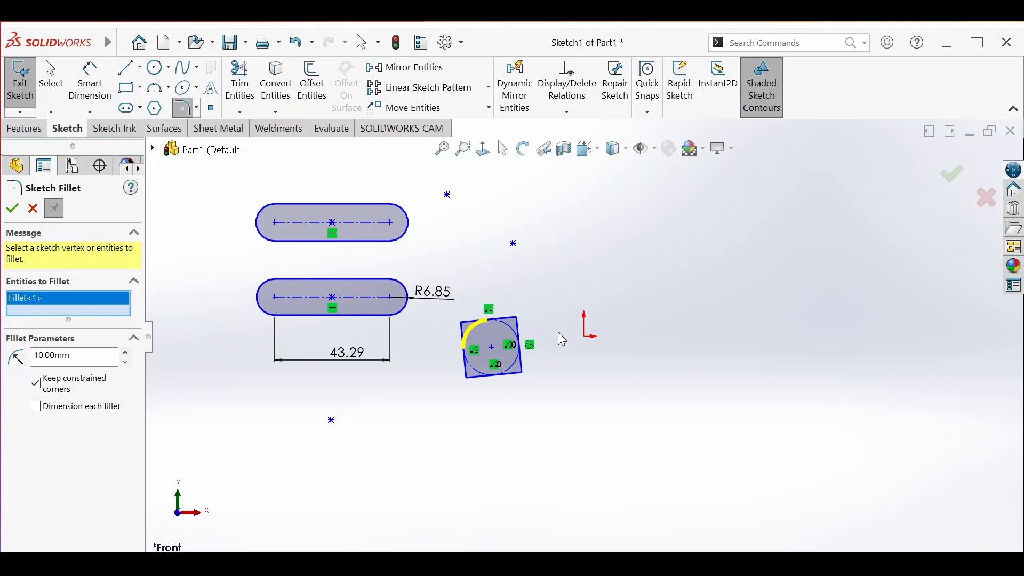
left_click(519, 320)
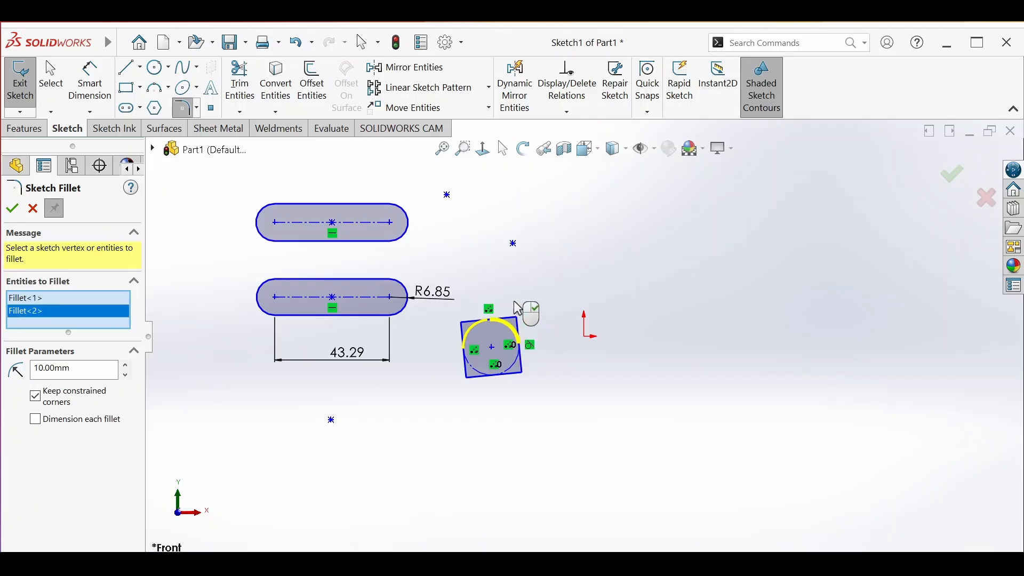
left_click(12, 209)
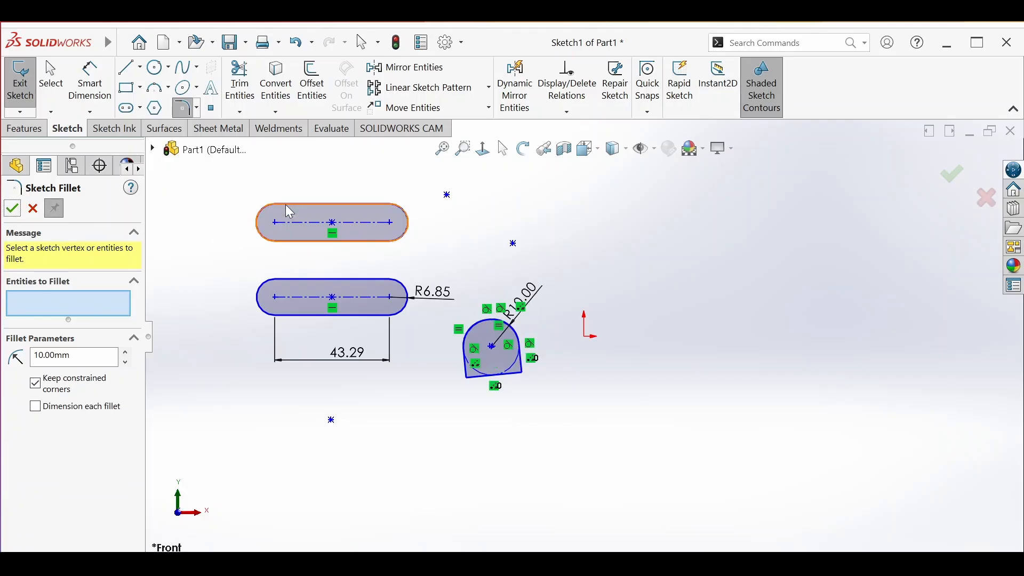
- Chamfer the square's lower left corner using the Distance-distance option with unlinked distances of 10 mm and 10 mm
left_click(193, 114)
left_click(197, 109)
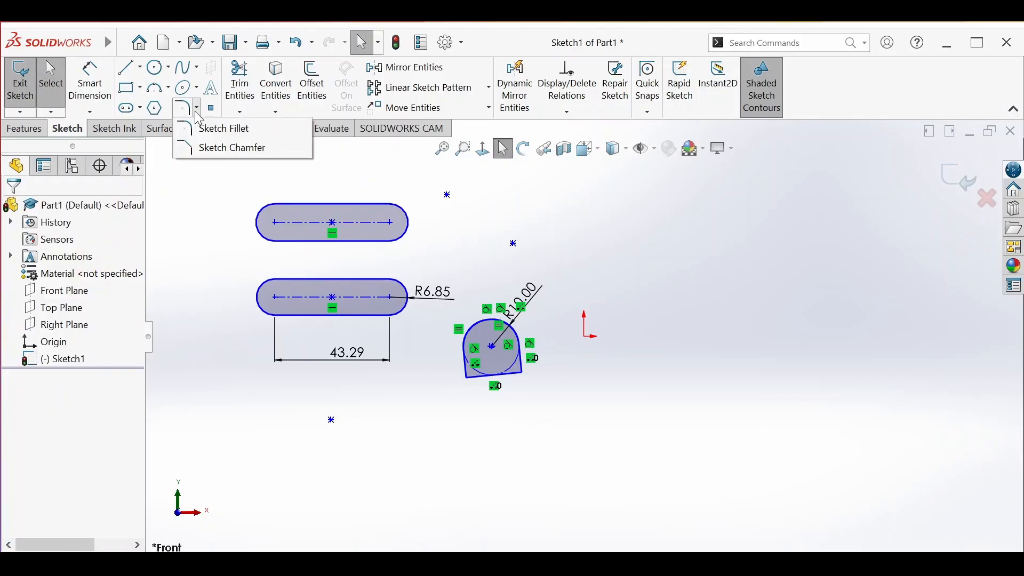
left_click(214, 150)
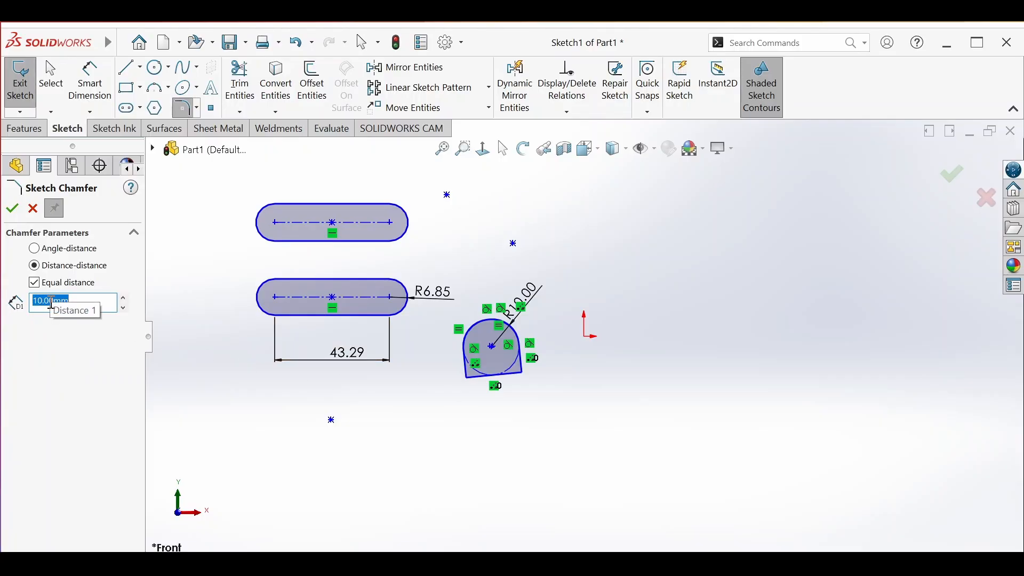
left_click(34, 248)
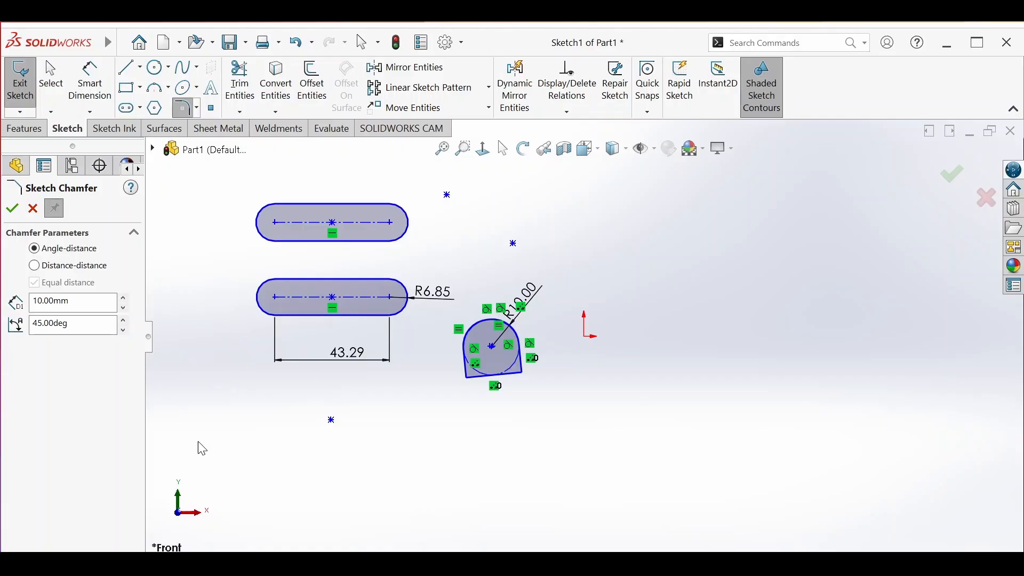
left_click(34, 265)
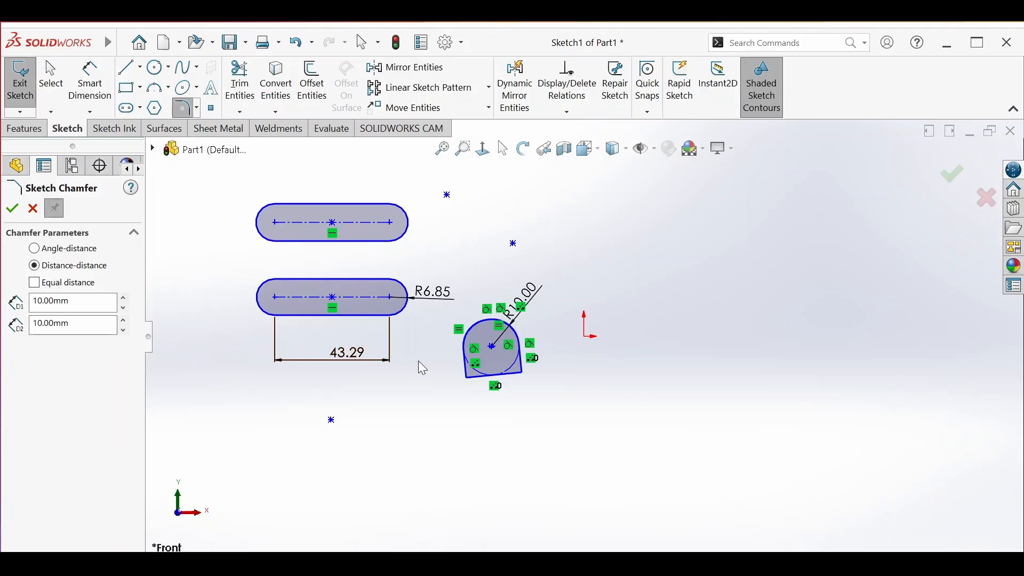
left_click(468, 382)
scroll(480, 384, "down", 5)
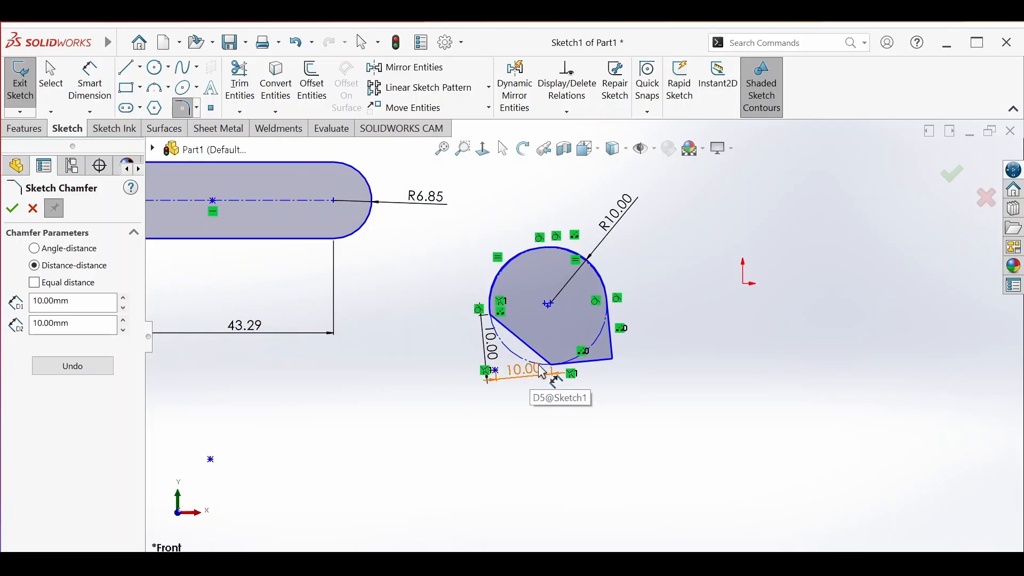
scroll(510, 377, "up", 1)
scroll(512, 377, "up", 2)
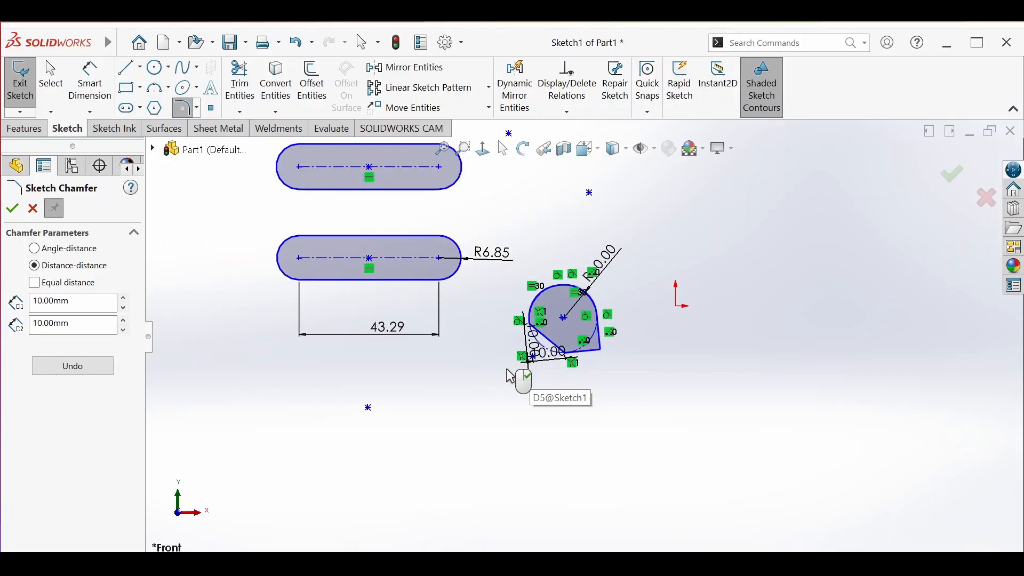
- Place two sketch points one above the other to the left of the slots
left_click(212, 109)
left_click(222, 223)
left_click(222, 292)
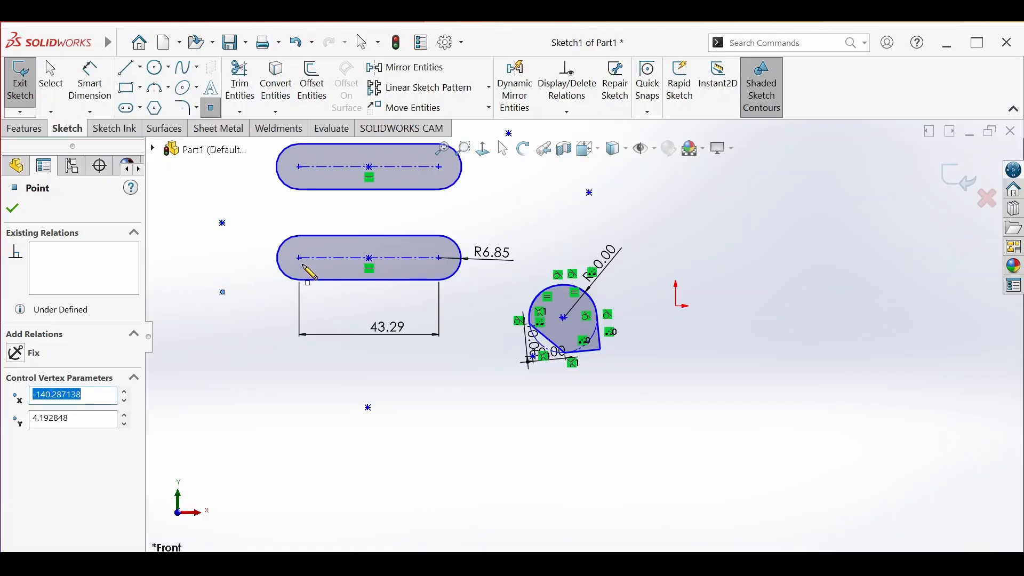
- Sketch a steep 3 point arc bulging left, to the right of the origin
left_click(247, 111)
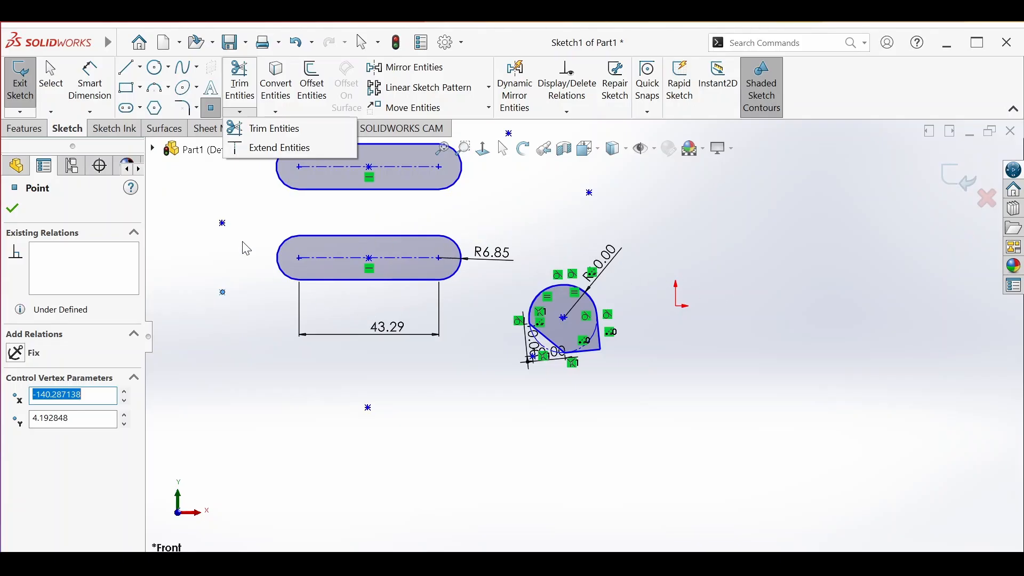
left_click(140, 88)
left_click(154, 94)
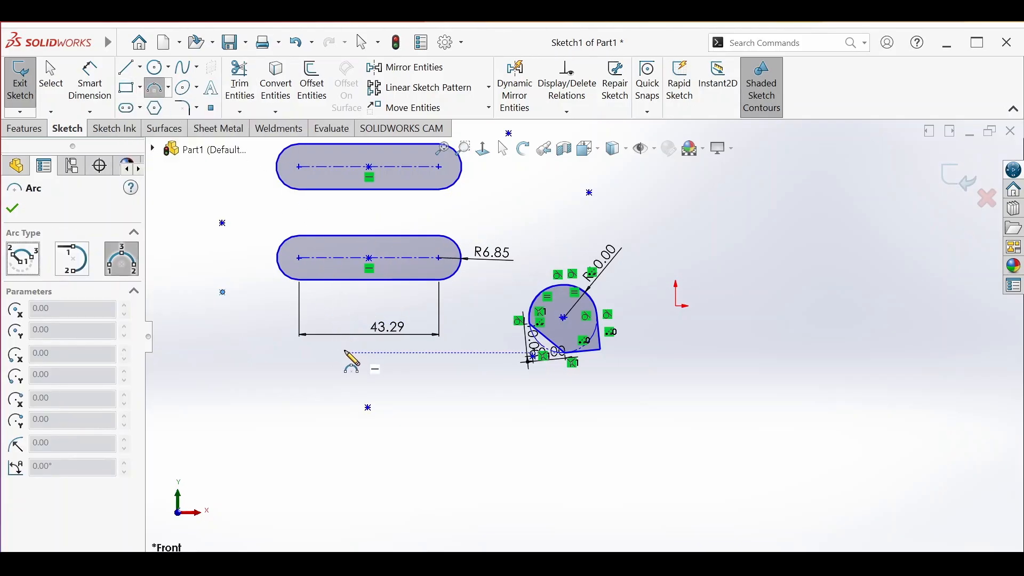
left_click(784, 279)
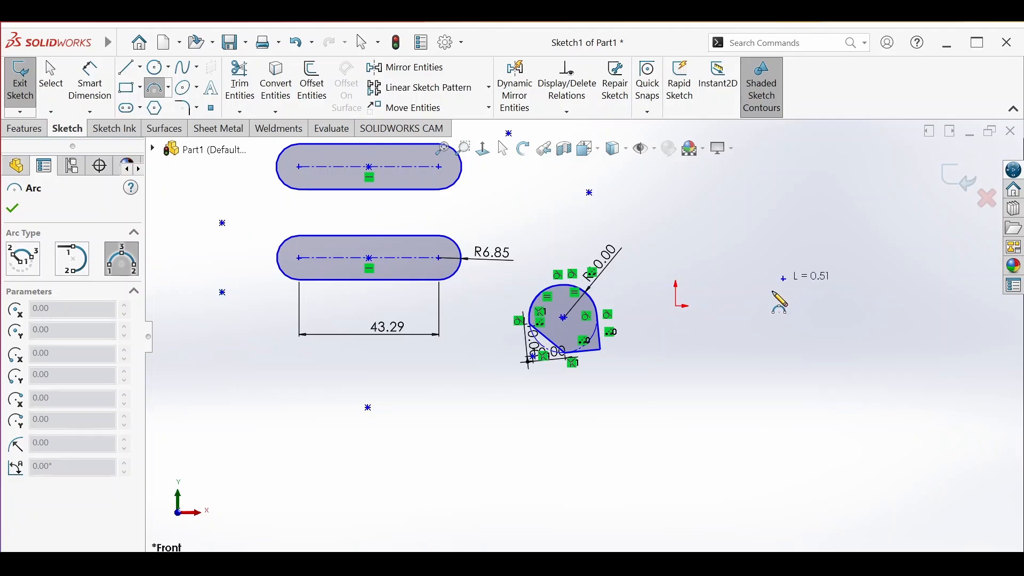
left_click(756, 371)
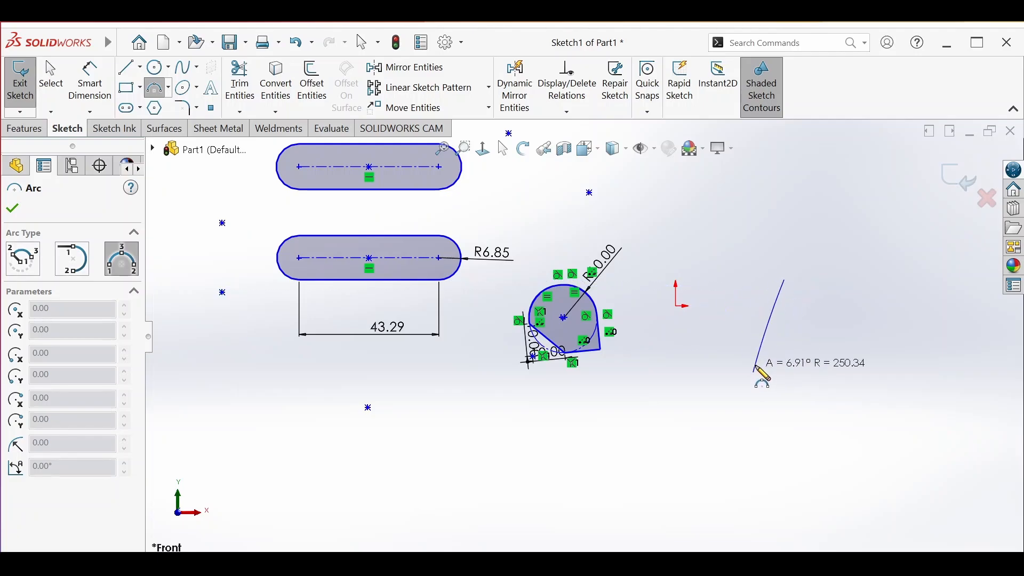
left_click(752, 356)
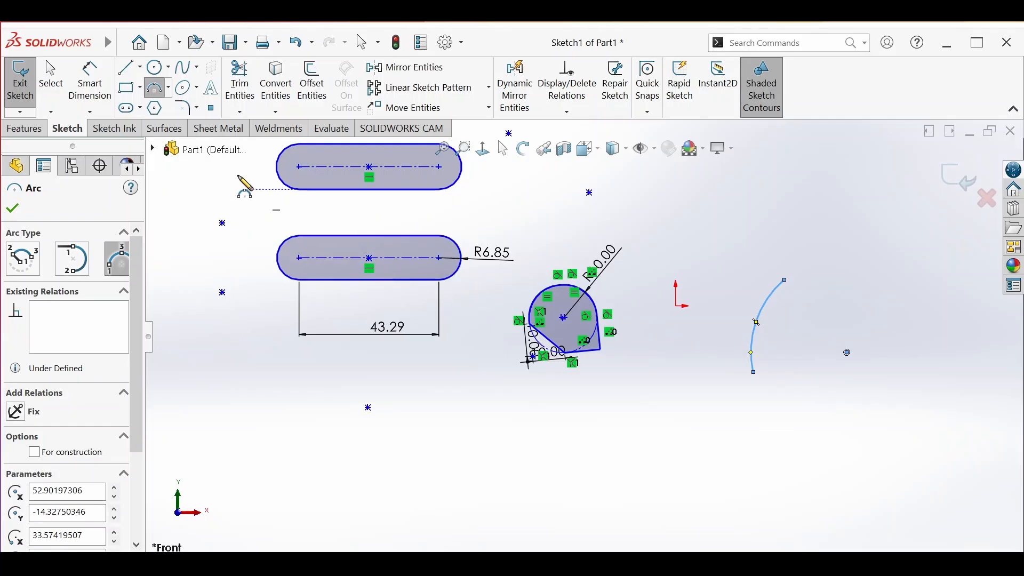
- Sketch a circle of about 13.7 mm radius above the new arc, centered vertically over the arc's center
left_click(156, 68)
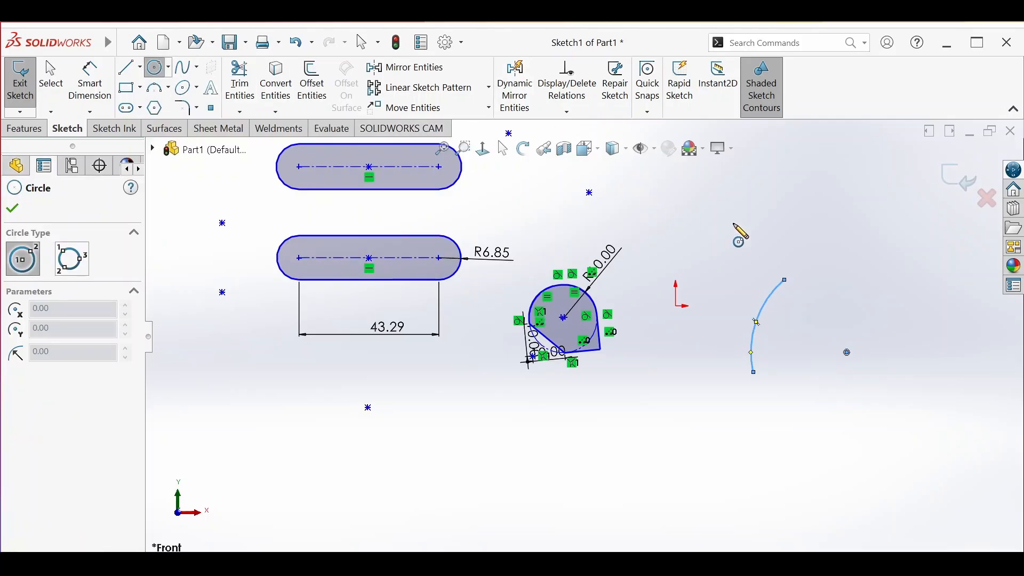
left_click(849, 241)
left_click(869, 267)
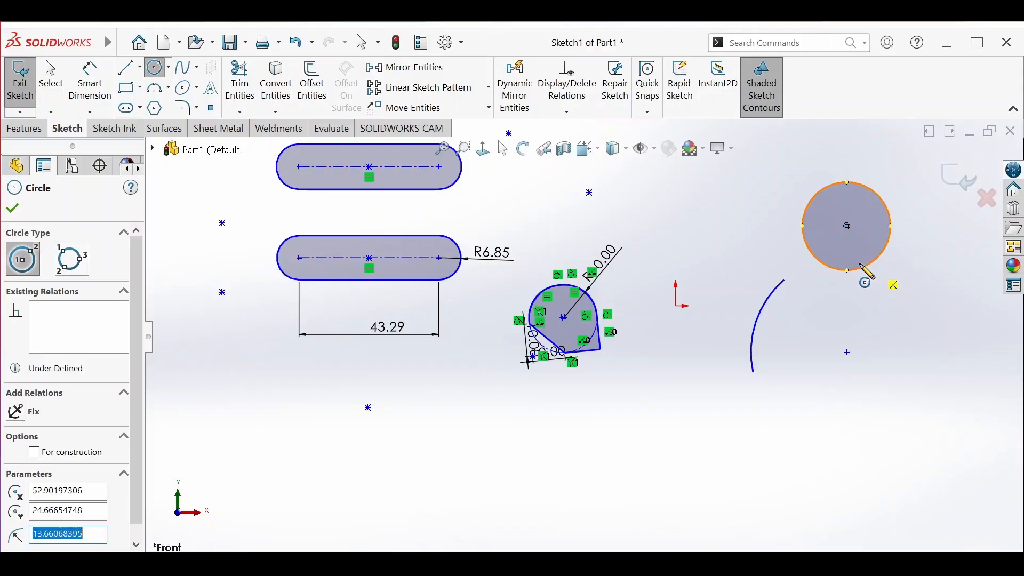
- Extend the upper end of the arc until it meets the circle above it
left_click(243, 111)
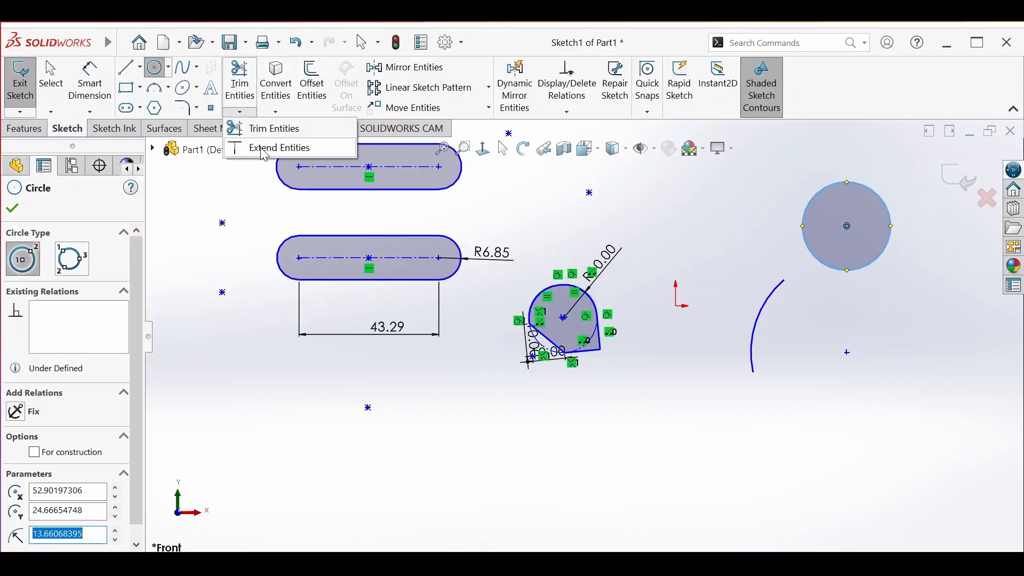
left_click(258, 127)
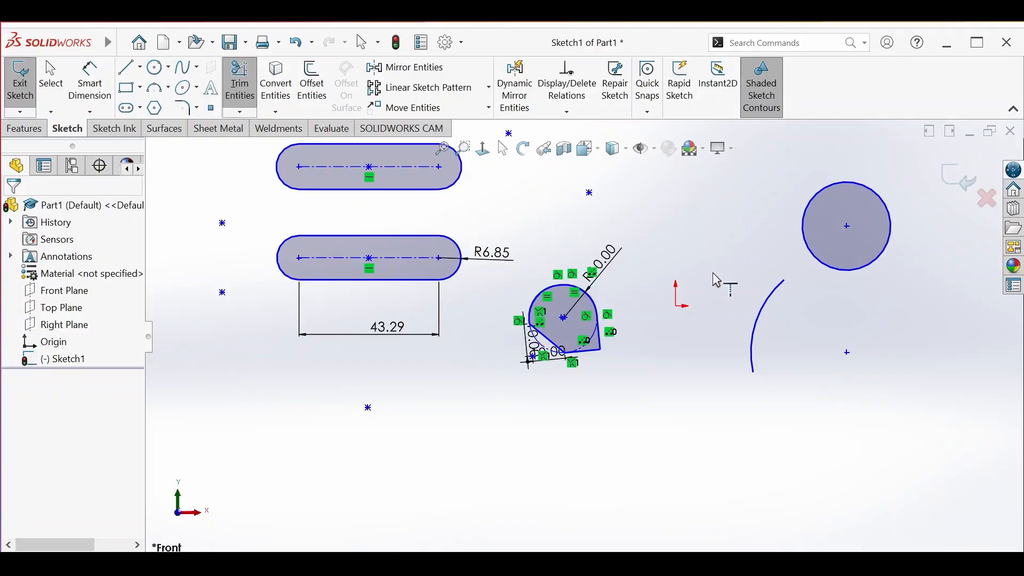
left_click(760, 326)
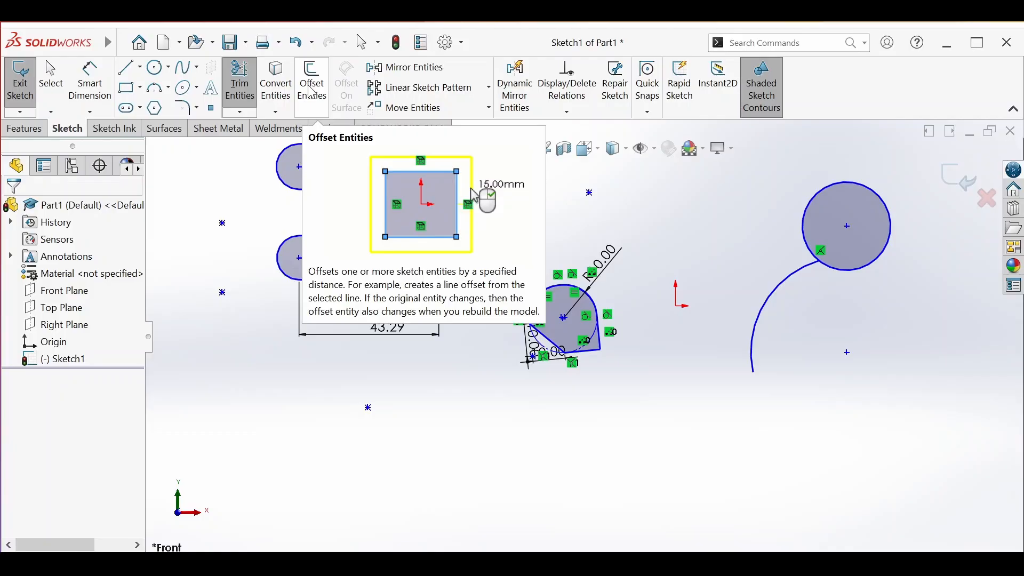
- Sketch a horizontal corner rectangle about 57 mm wide below the chamfered and filleted square
left_click(127, 87)
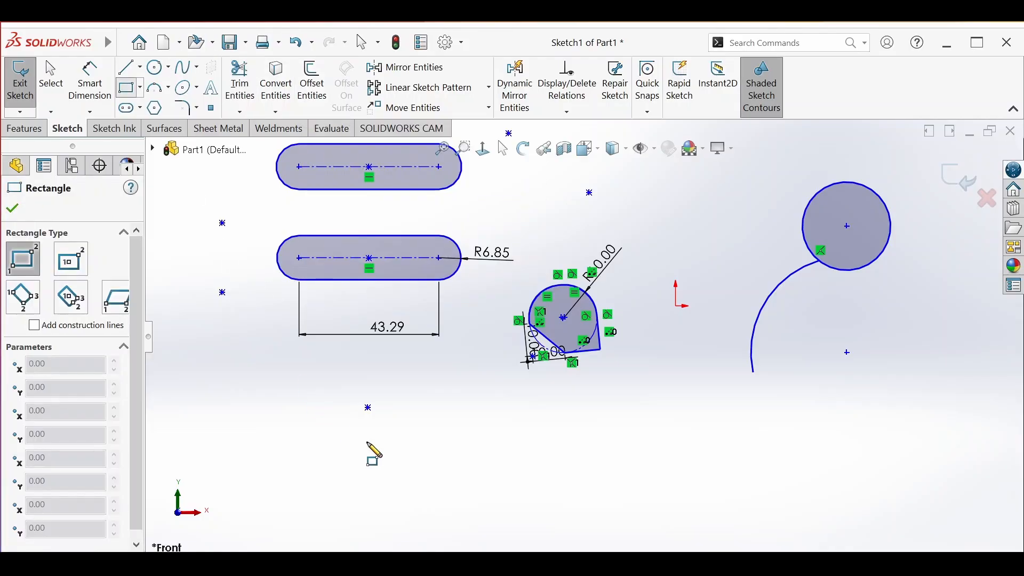
left_click(443, 465)
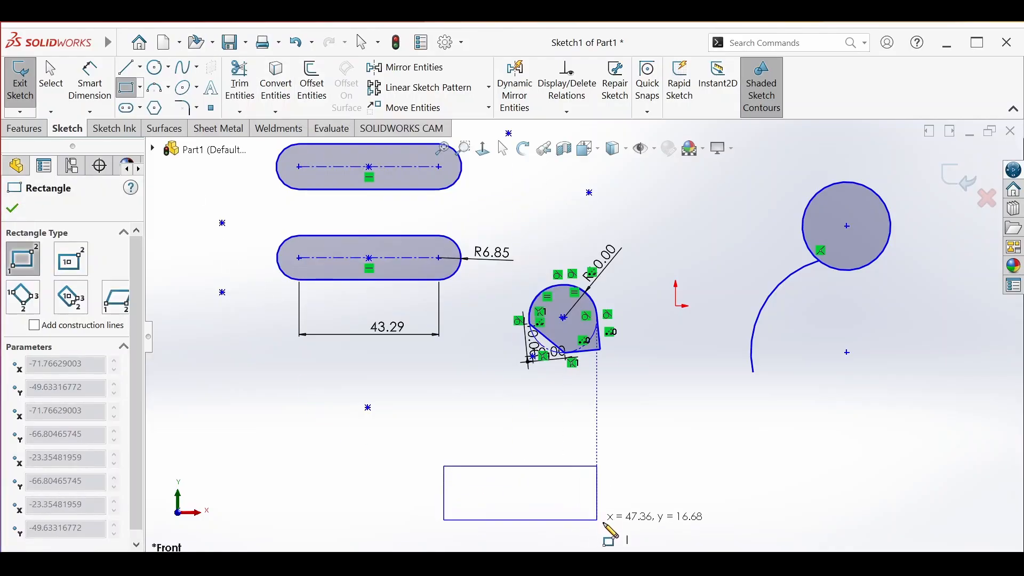
left_click(628, 528)
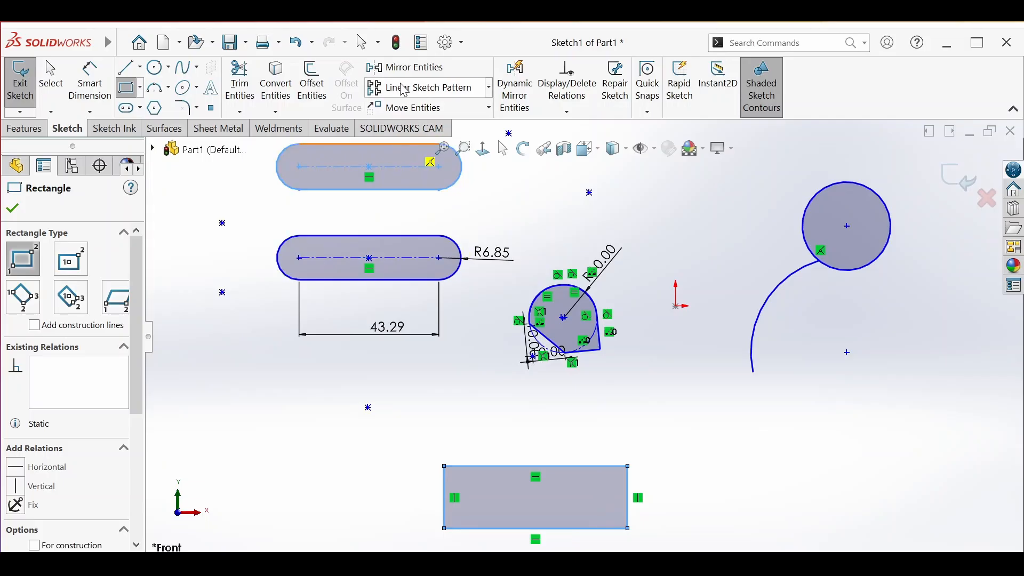
- Start an offset of the rectangle with a distance of 5 mm, reversed to the inside
left_click(312, 85)
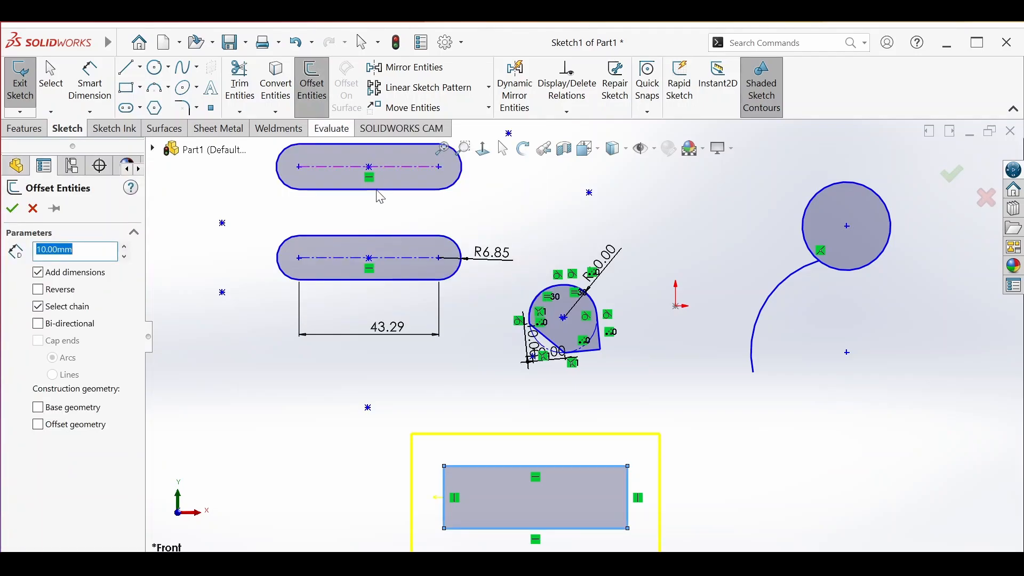
scroll(560, 478, "up", 2)
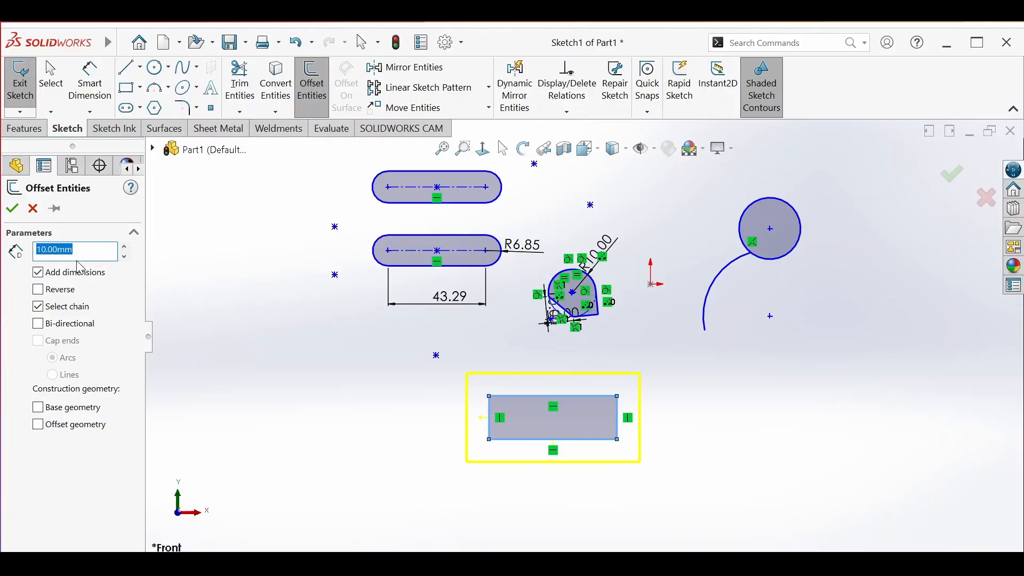
left_click(40, 290)
type("5")
key("Return")
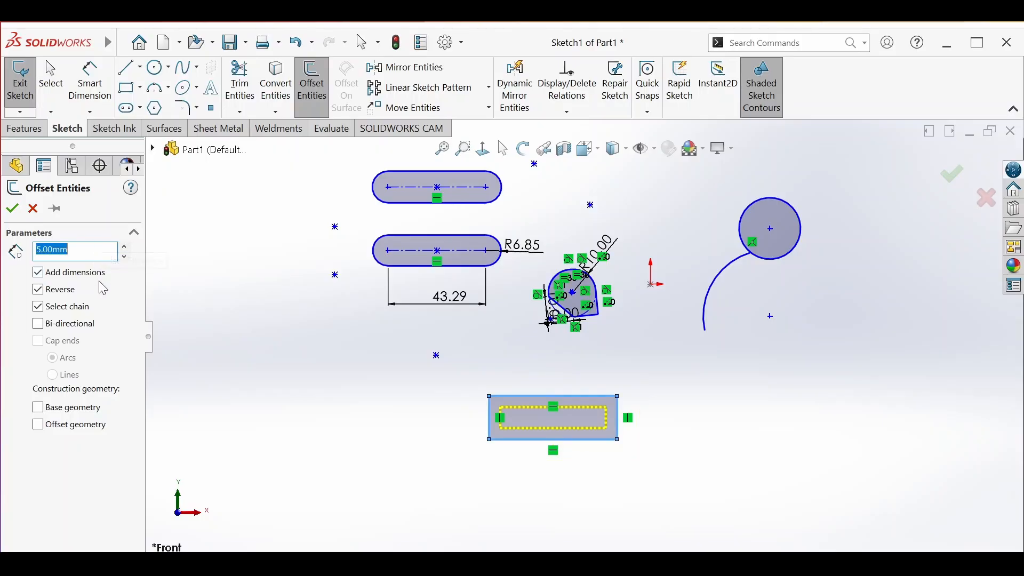
- Make the offset bi-directional, exclude the rest of the chain, and cap the open ends with lines
left_click(38, 326)
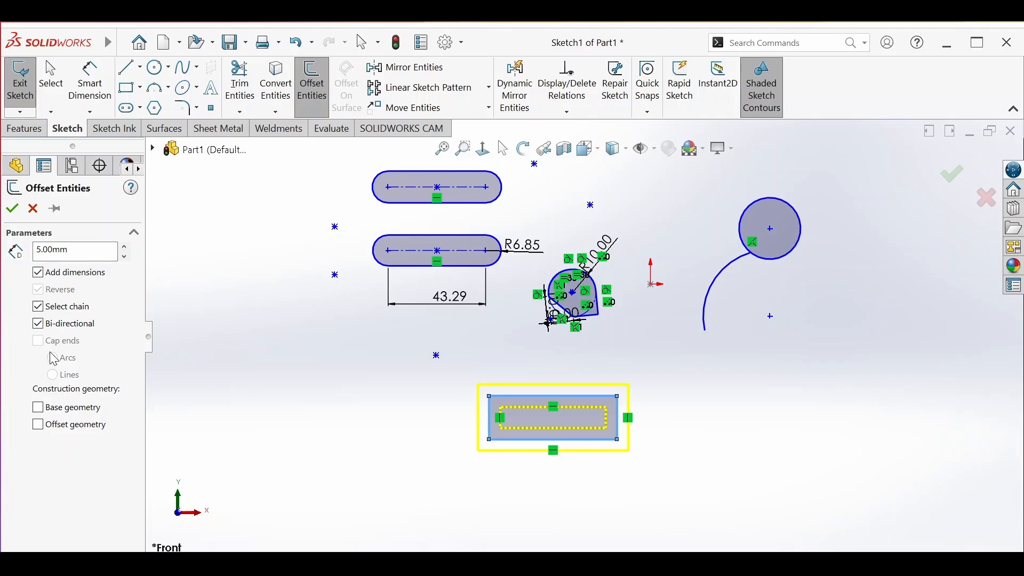
left_click(38, 308)
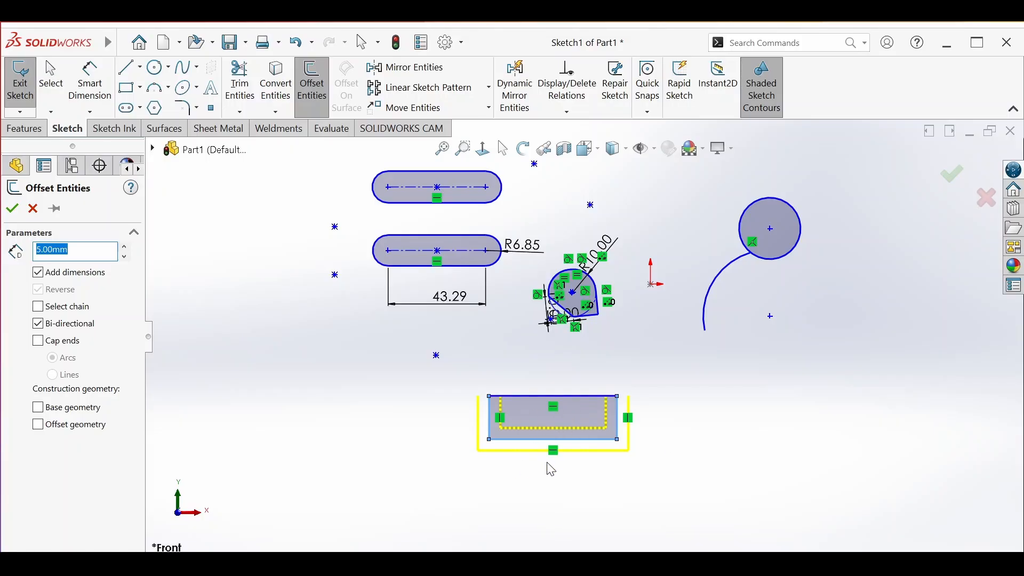
left_click(39, 343)
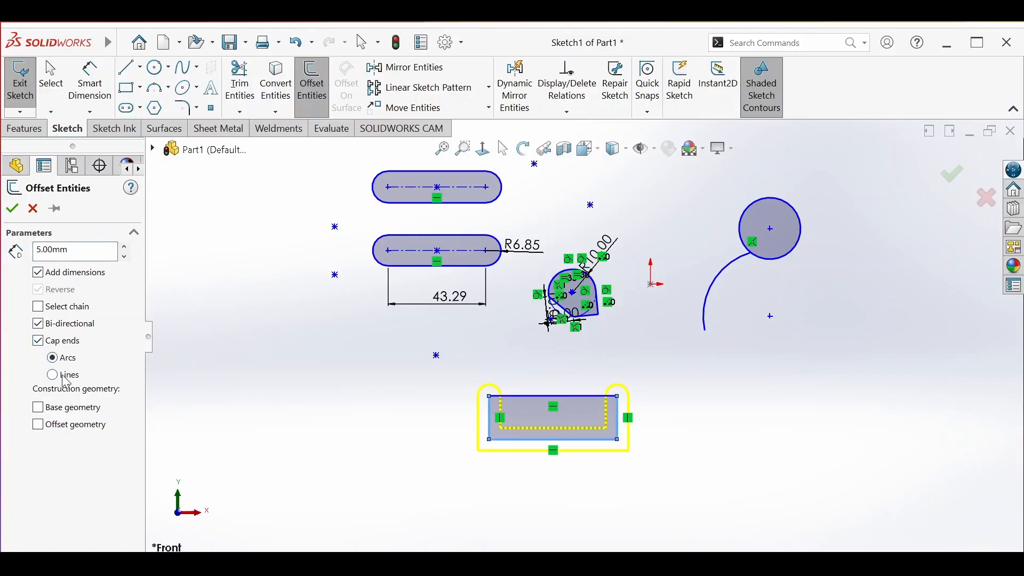
left_click(53, 375)
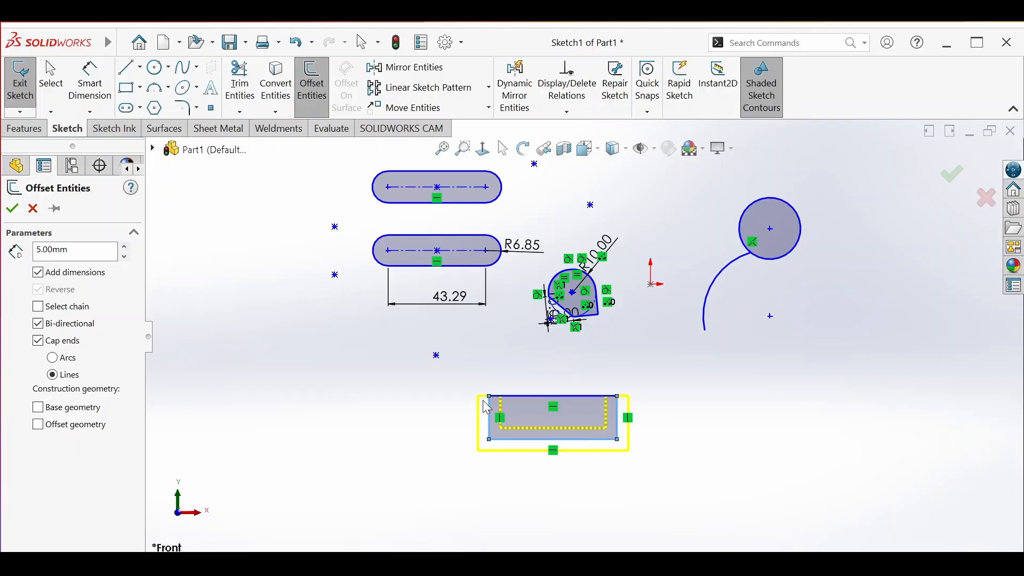
- Turn off the bi-directional option and complete the offset on the inside of the rectangle only
scroll(485, 410, "down", 5)
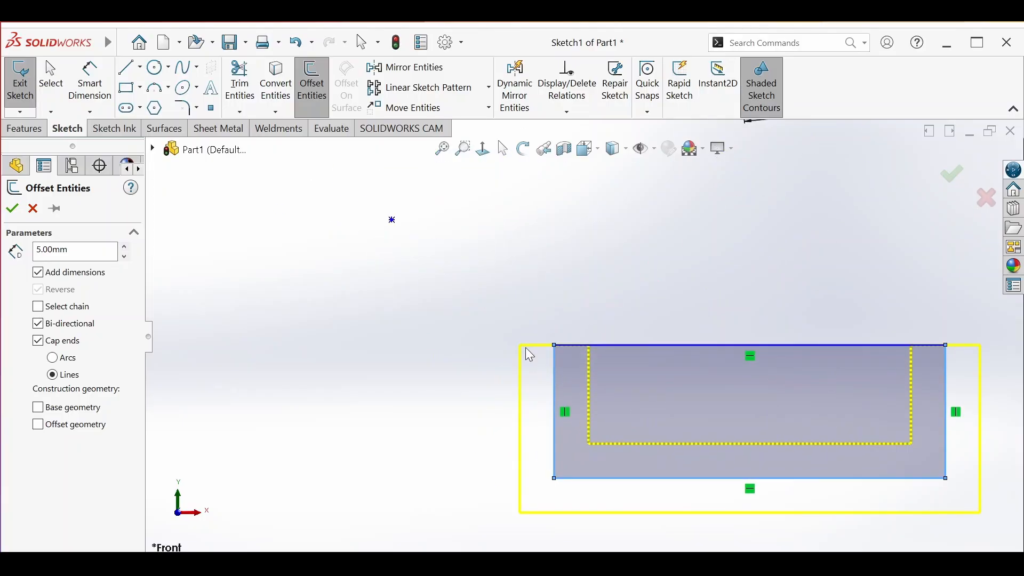
left_click(42, 324)
left_click(12, 208)
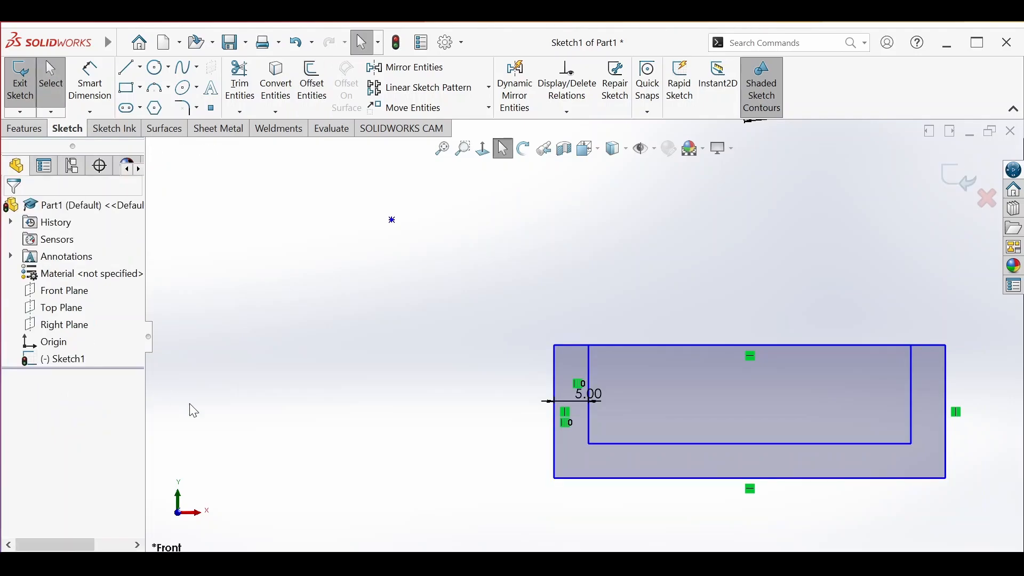
- Sketch a vertical centerline to the right of the rectangle, extending above and below its height
scroll(581, 352, "up", 4)
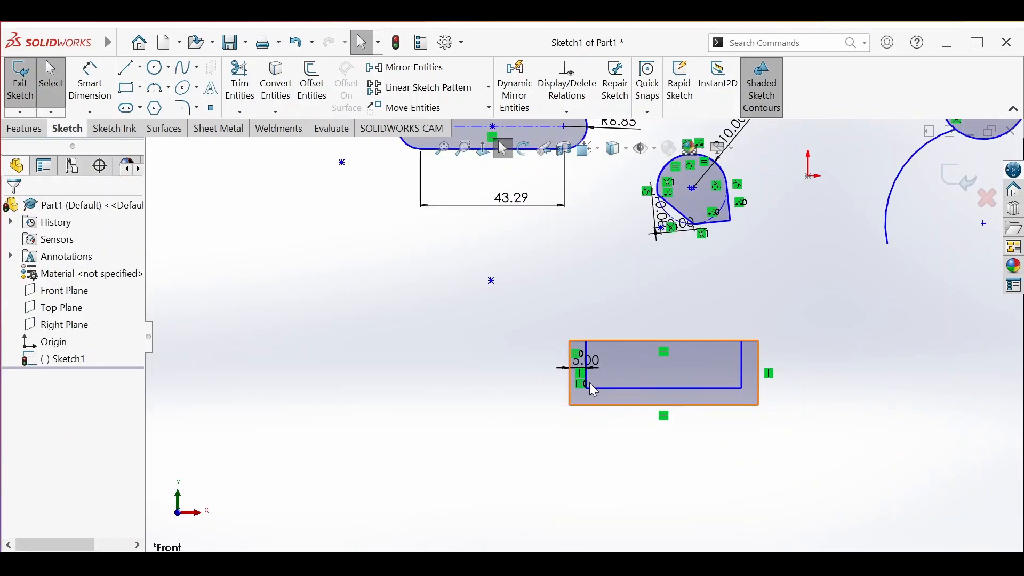
scroll(590, 382, "up", 2)
scroll(694, 416, "up", 1)
scroll(730, 344, "up", 3)
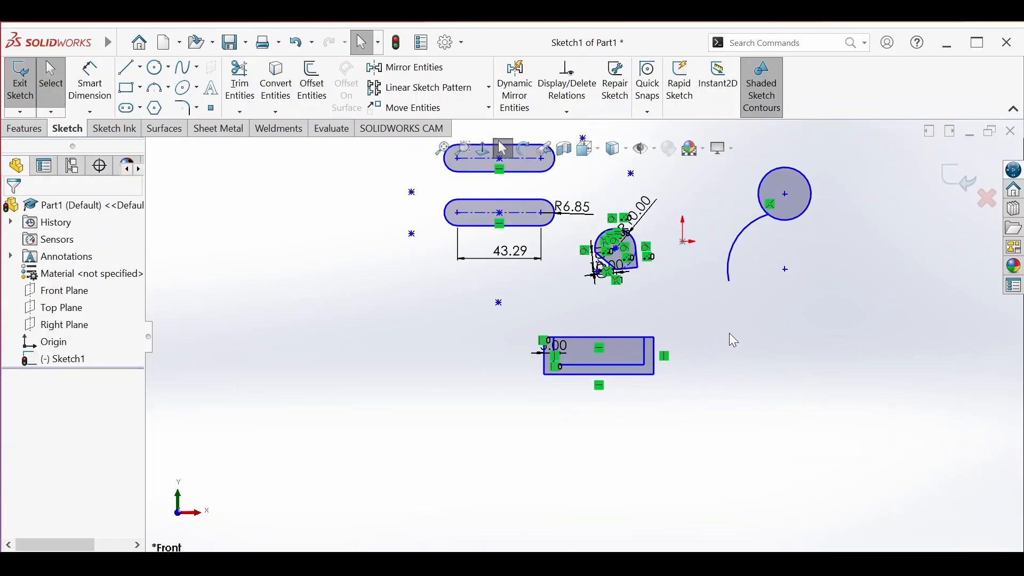
scroll(769, 339, "down", 1)
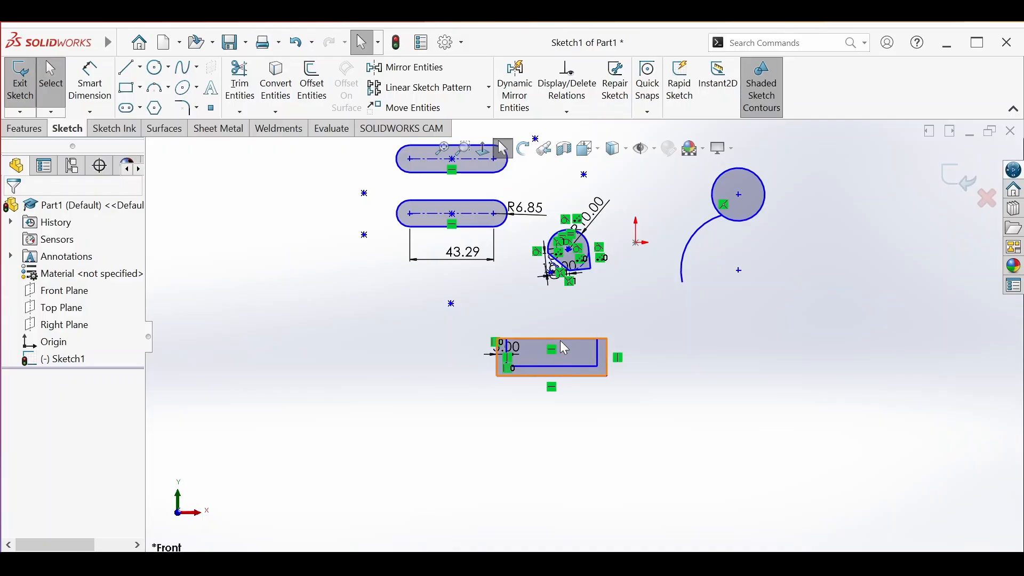
left_click(140, 67)
left_click(164, 108)
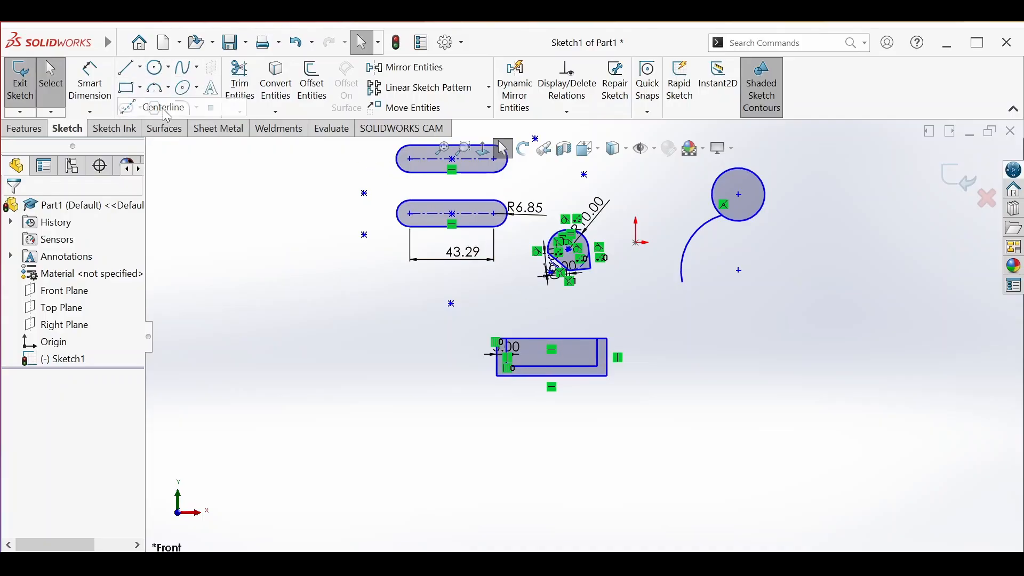
left_click(656, 304)
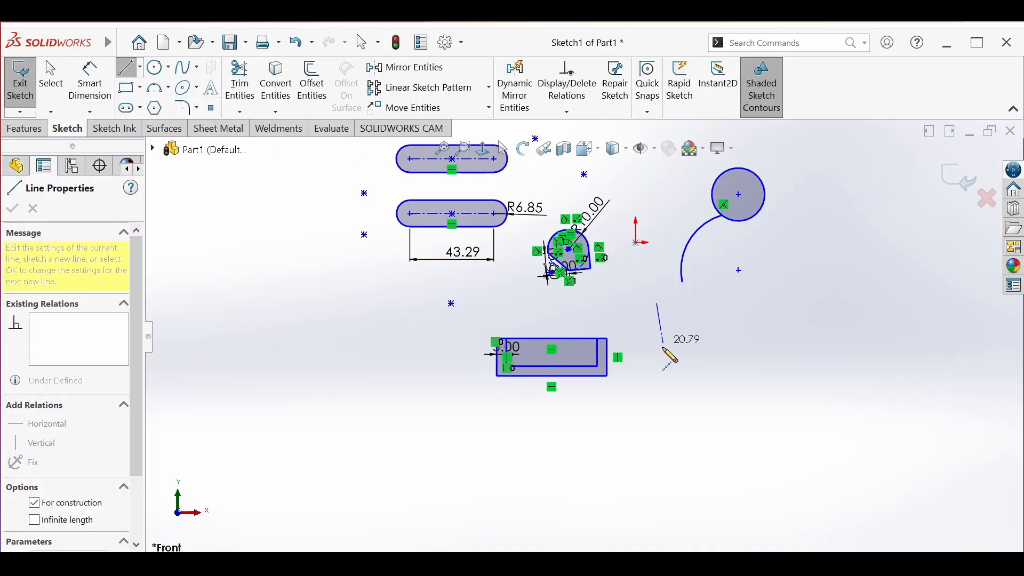
left_click(657, 421)
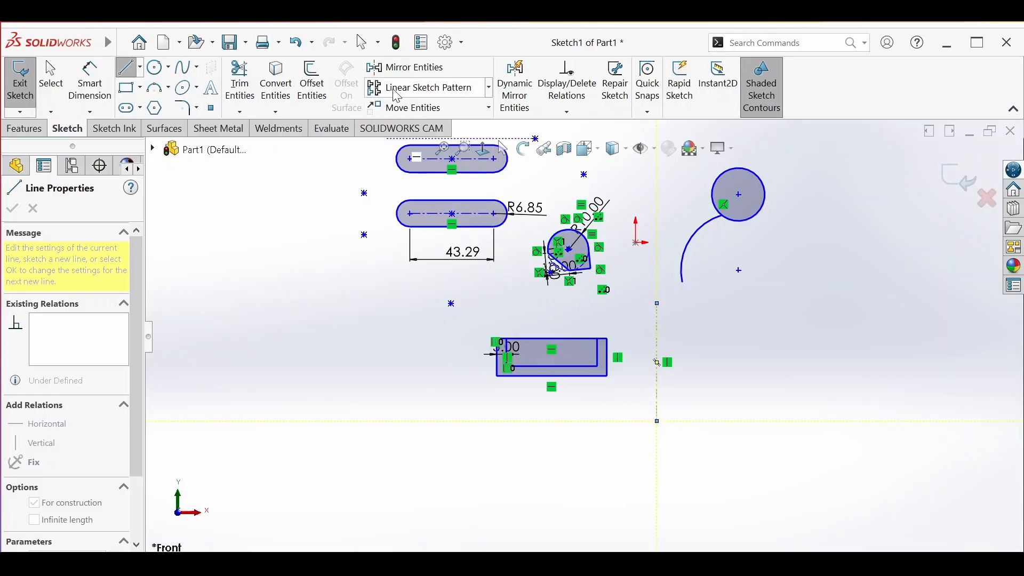
- Mirror all the lines of the rectangle and its inner offset about the vertical centerline, keeping the originals
left_click(411, 74)
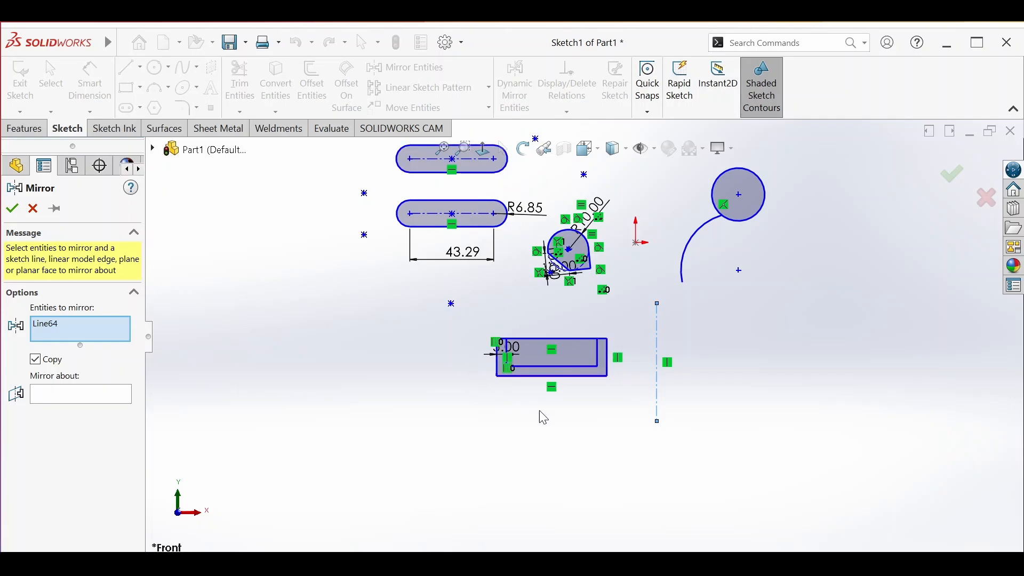
left_click(562, 366)
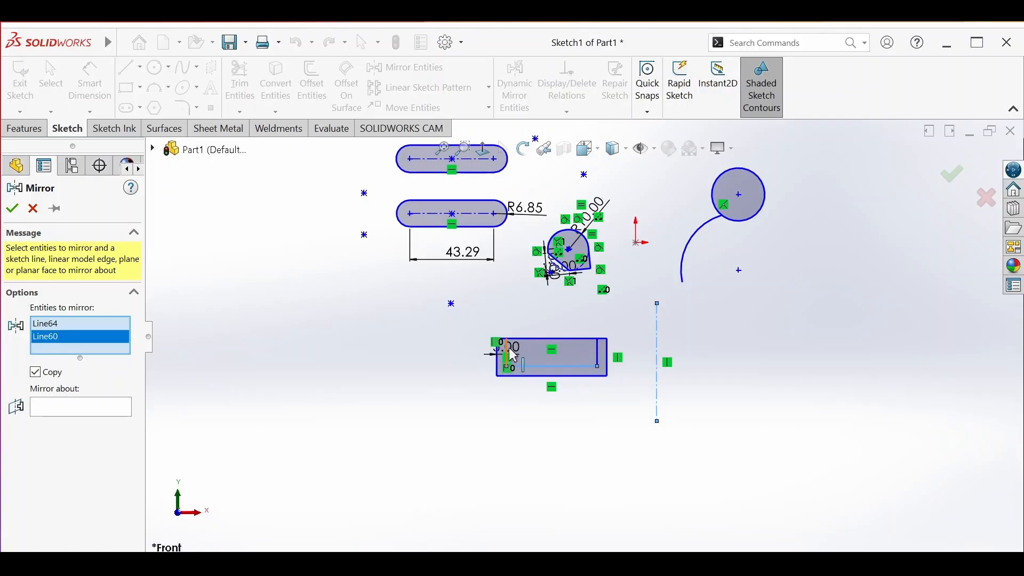
left_click(507, 349)
left_click(544, 339)
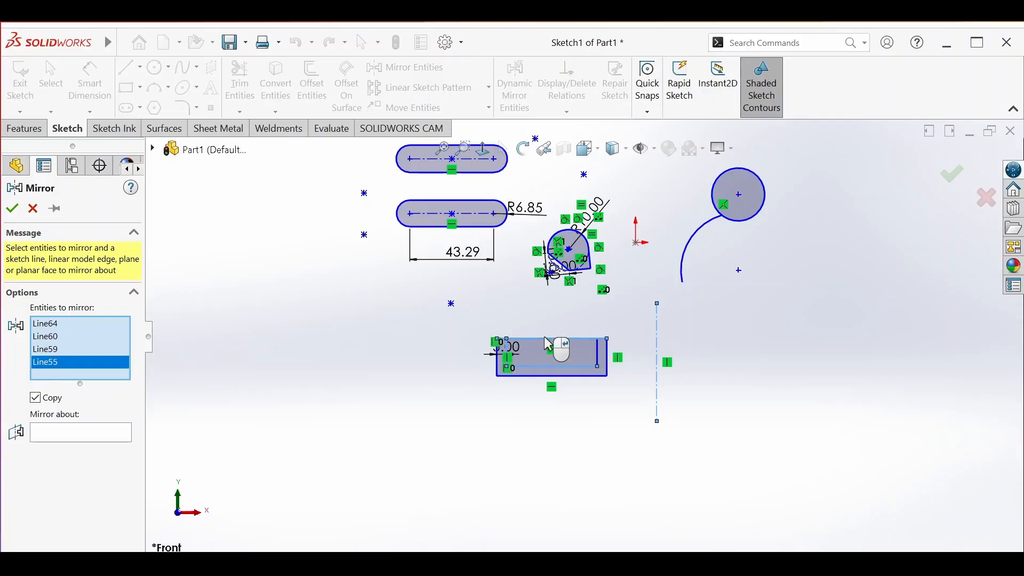
left_click(597, 358)
left_click(596, 355)
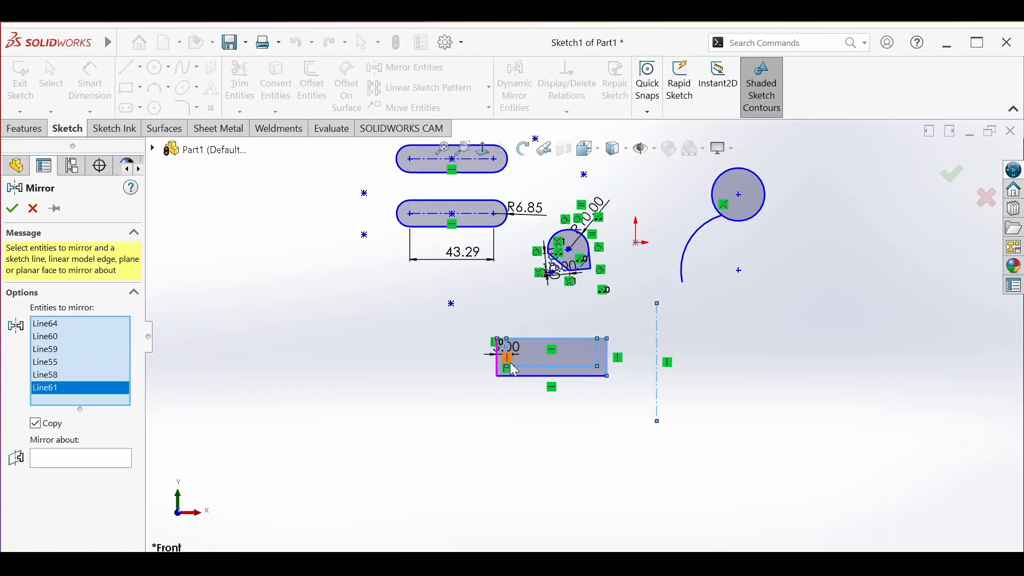
left_click(497, 363)
left_click(522, 375)
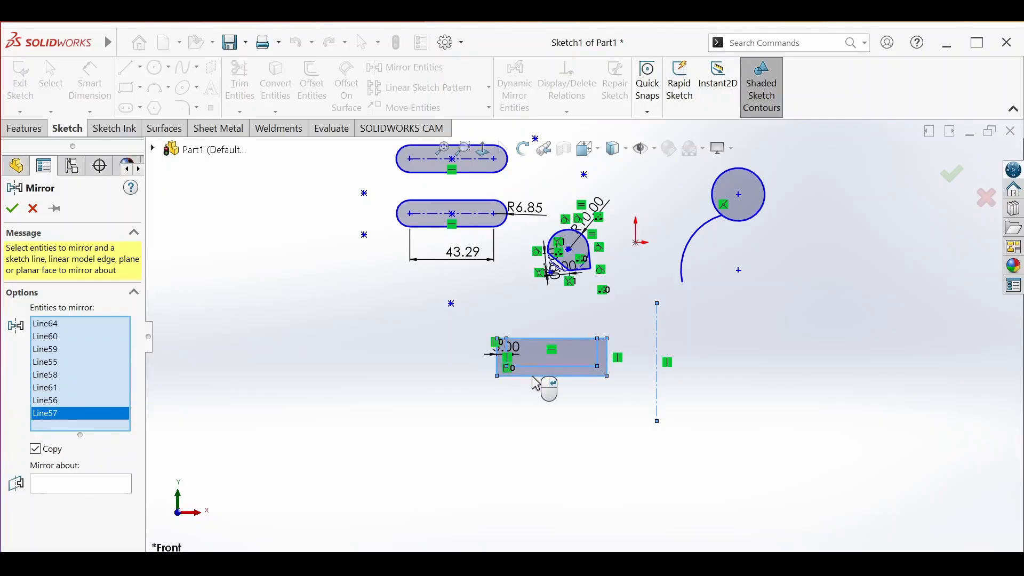
left_click(657, 384)
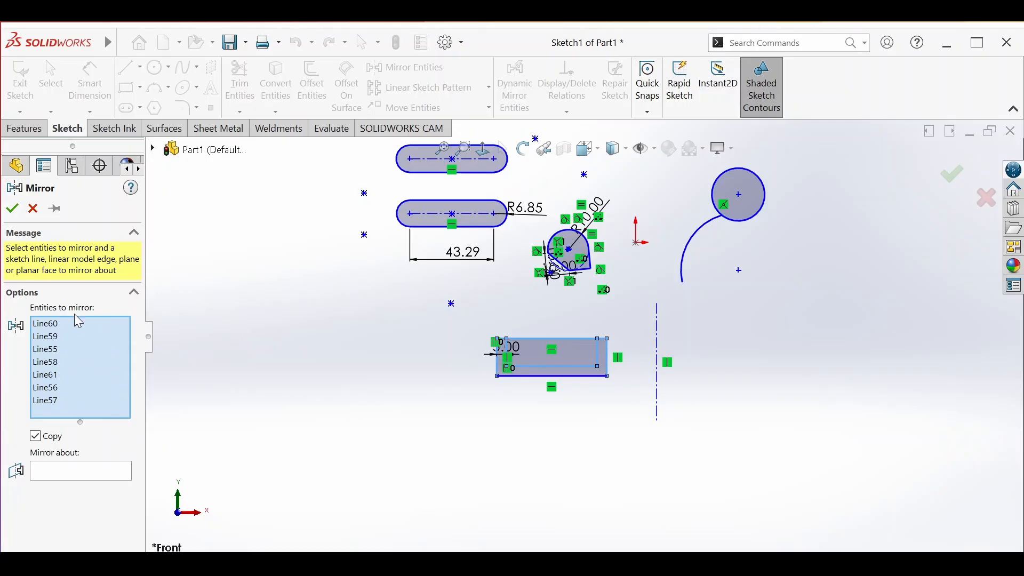
left_click(76, 471)
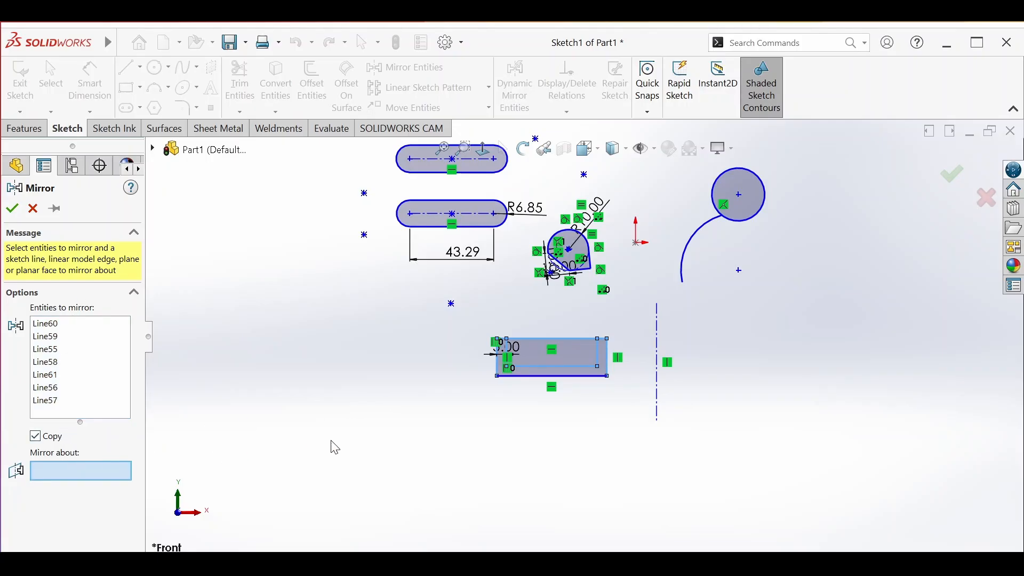
left_click(661, 394)
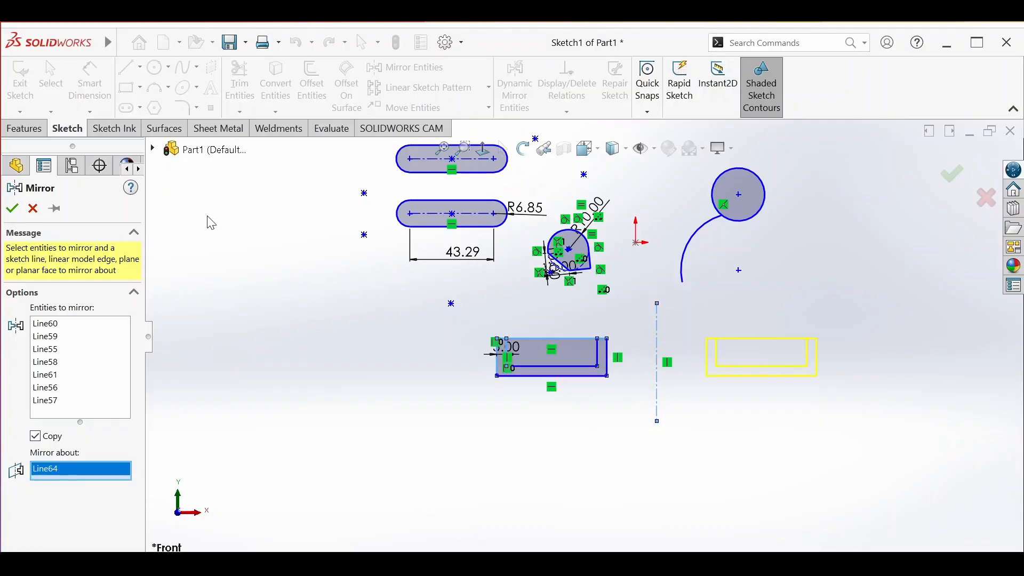
left_click(12, 208)
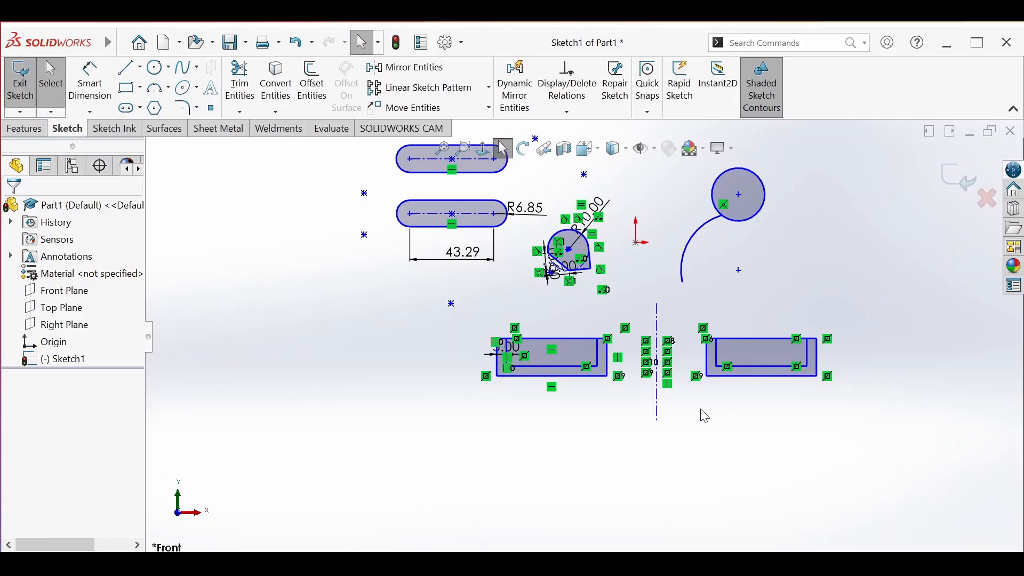
- Dimension the lower edge of the original rectangle left of the centerline and set its length to 70 mm
scroll(747, 409, "up", 1)
scroll(736, 360, "down", 1)
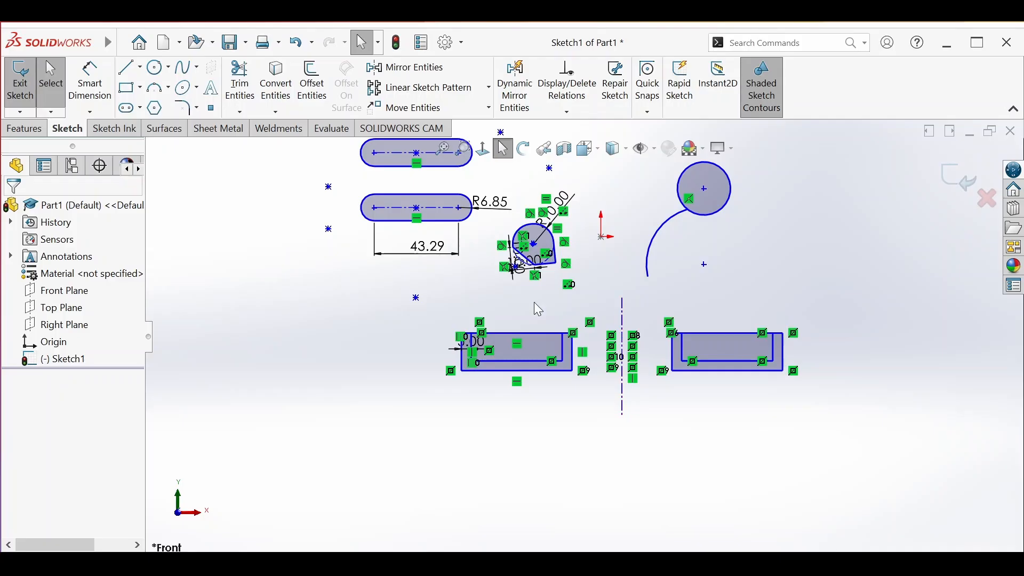
left_click(82, 87)
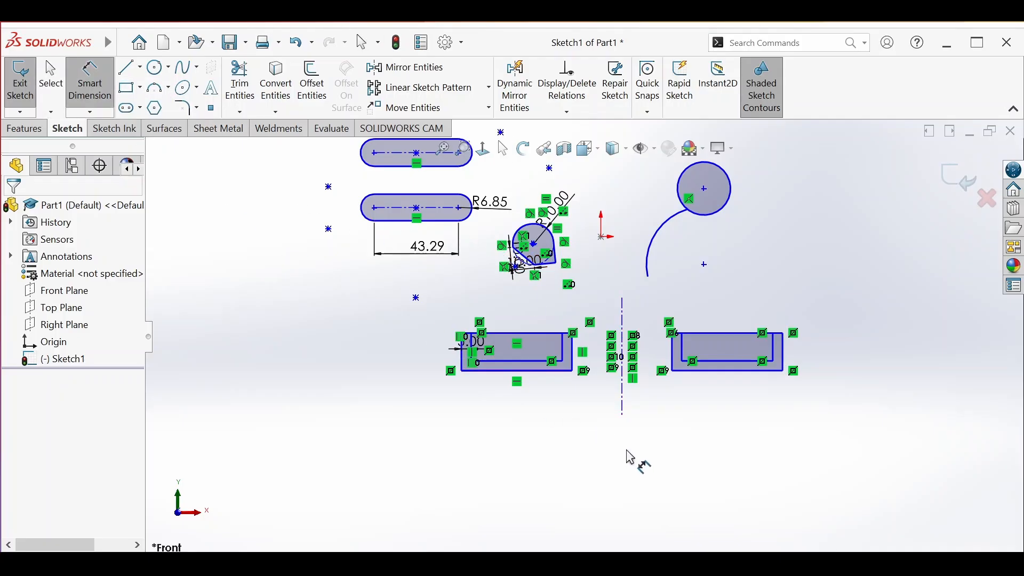
scroll(635, 464, "down", 1)
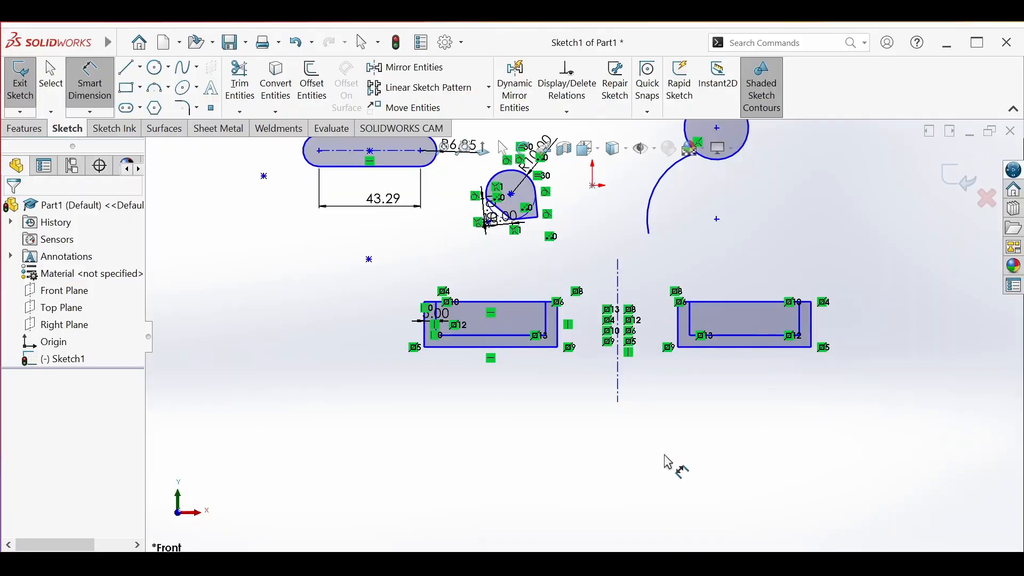
left_click(524, 346)
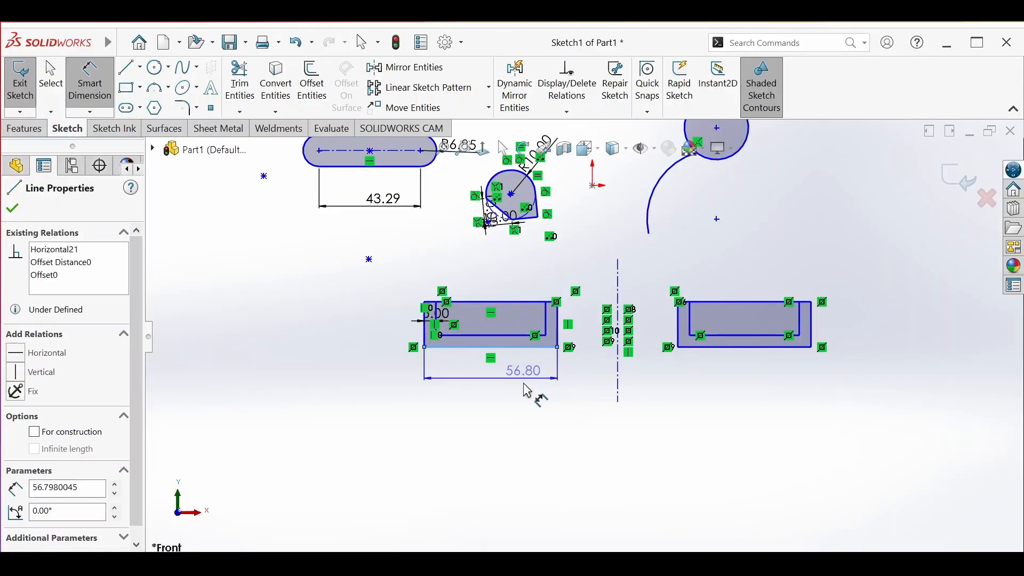
left_click(520, 421)
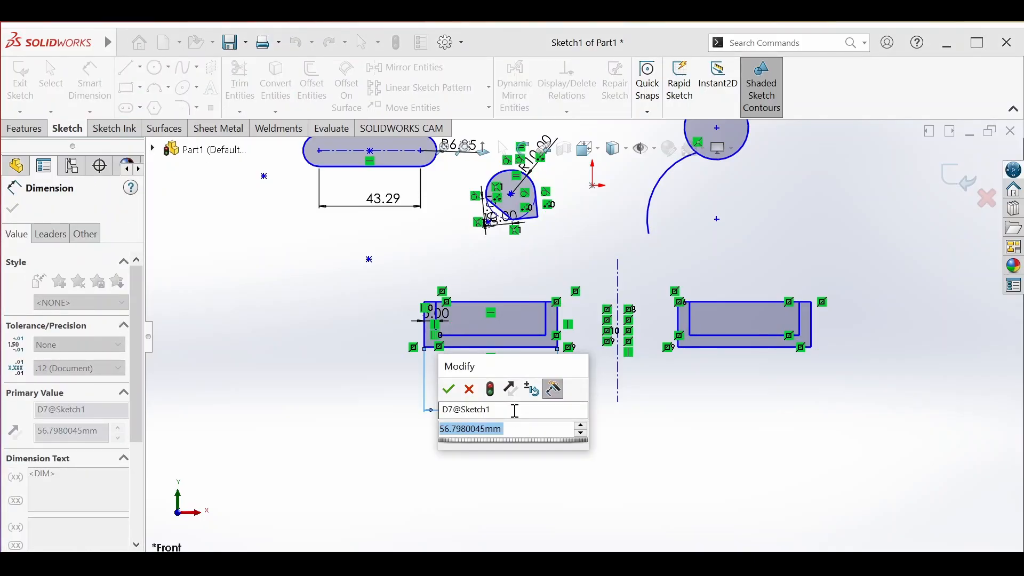
type("70")
key("Return")
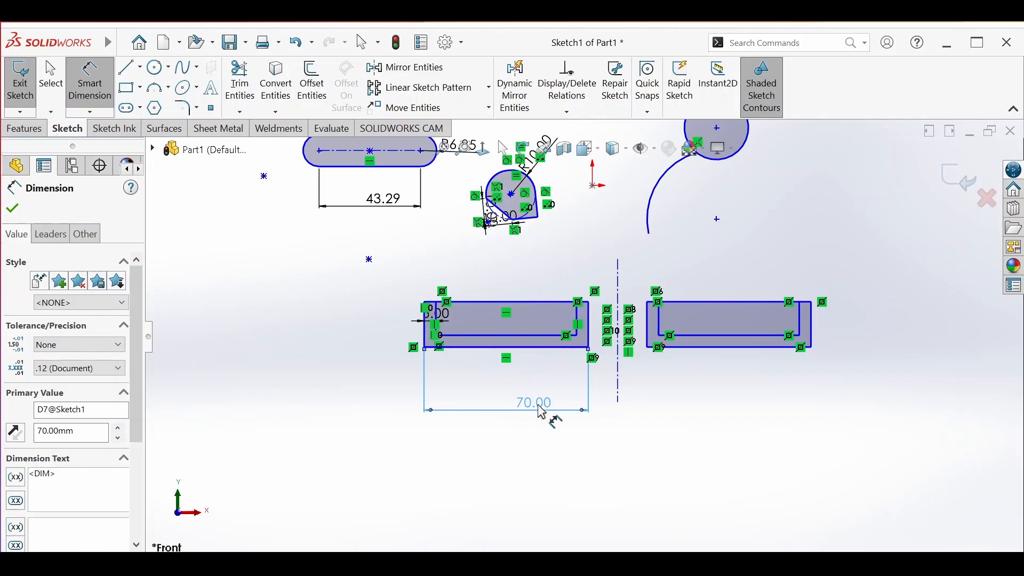
- Dimension the lower edge of the mirrored rectangle and add it as a driven dimension
left_click(701, 375)
left_click(711, 400)
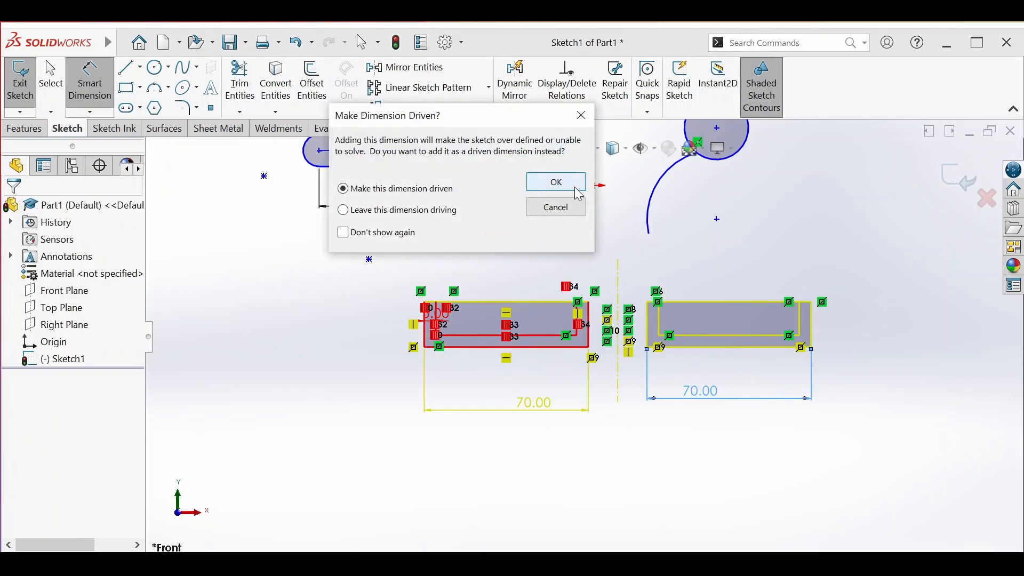
left_click(574, 187)
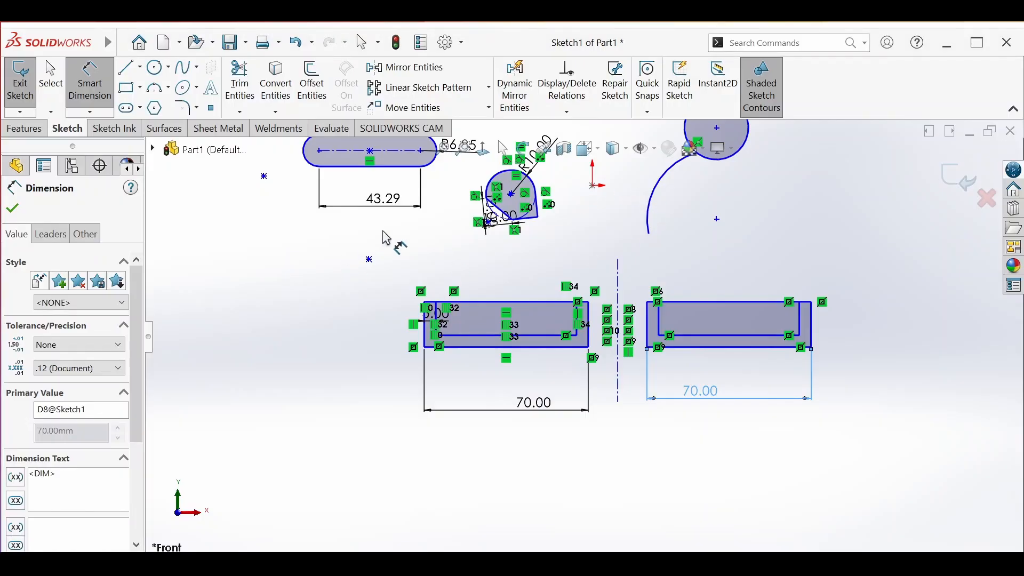
- Activate Dynamic Mirror about the vertical centerline and sketch a line about 27.6 mm long below the original rectangle
left_click(514, 87)
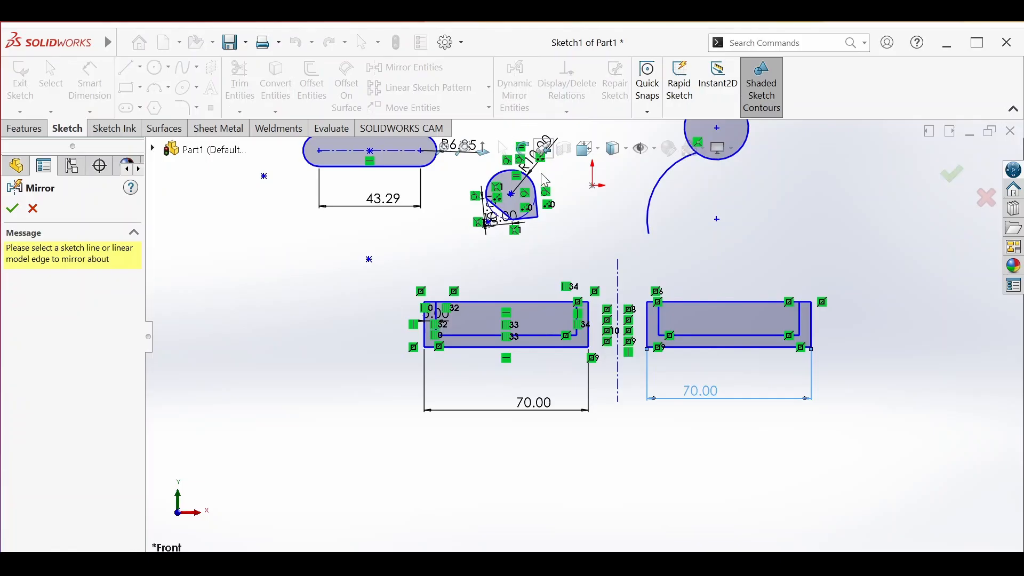
left_click(620, 304)
left_click(127, 67)
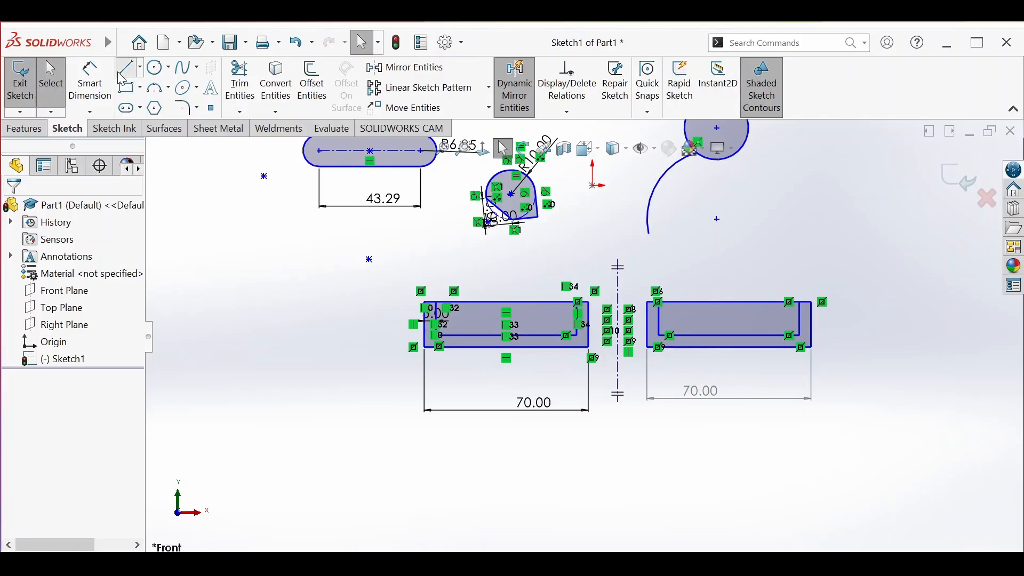
left_click(495, 467)
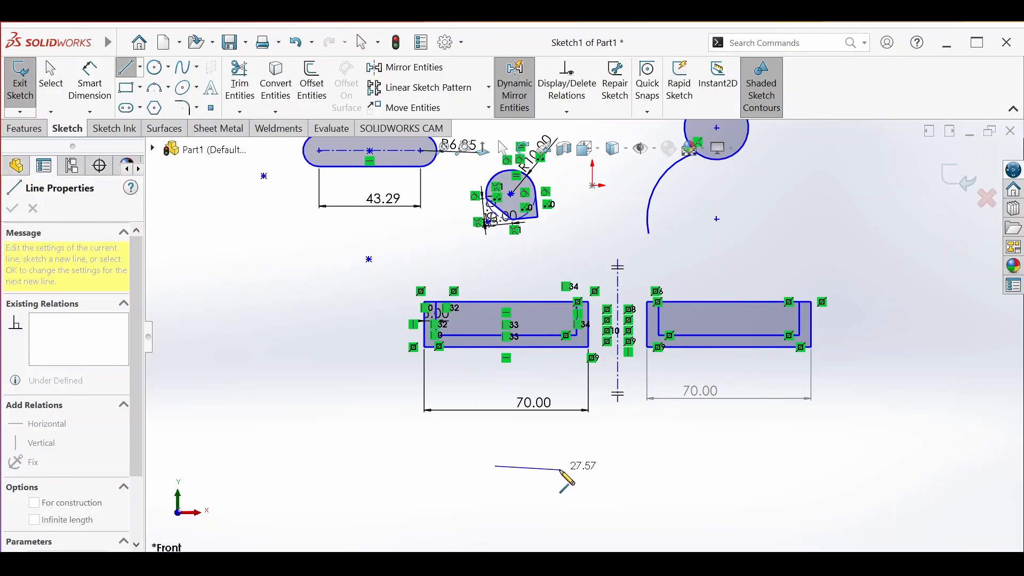
left_click(560, 469)
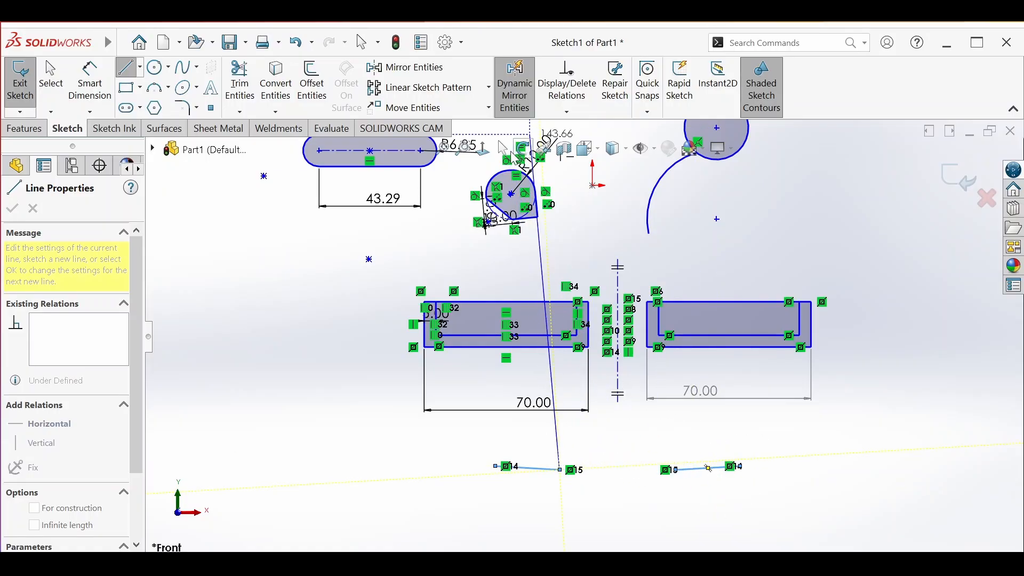
key("Escape")
key("Escape")
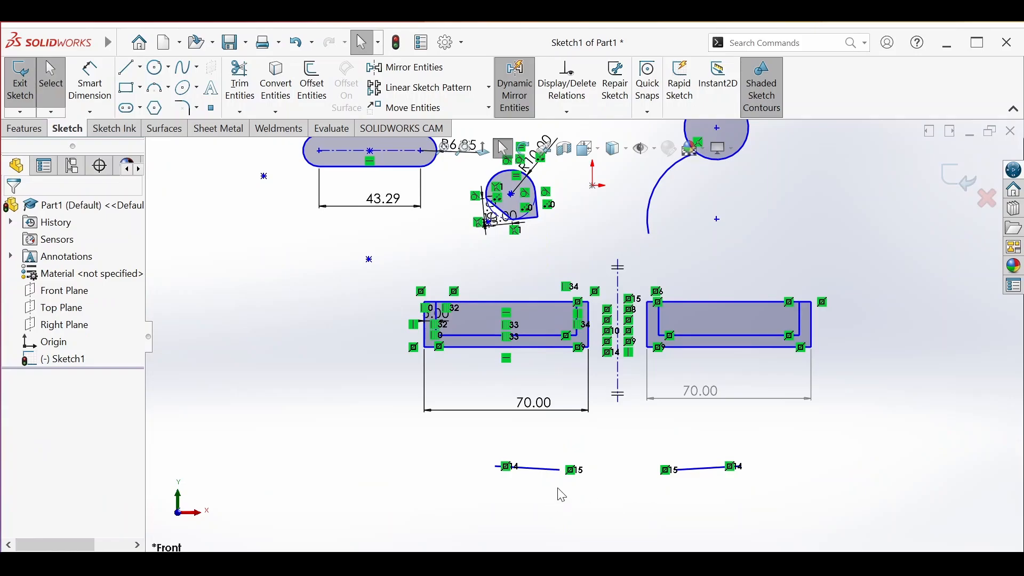
- Remove both rectangles with their inner offsets, the centerline and the two short mirrored lines with Power trim
scroll(558, 489, "down", 3)
scroll(586, 459, "down", 1)
scroll(629, 416, "up", 1)
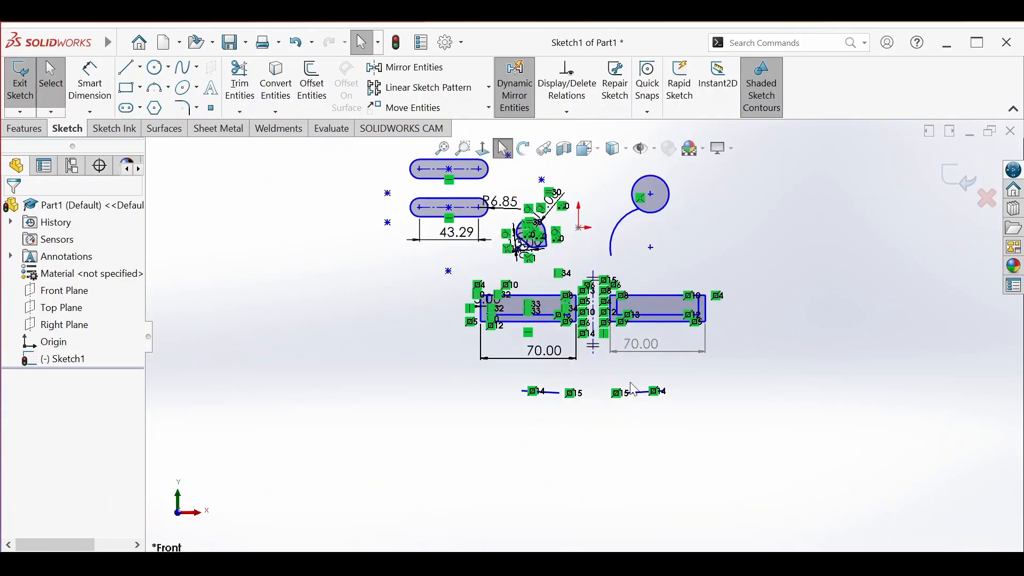
left_click(250, 106)
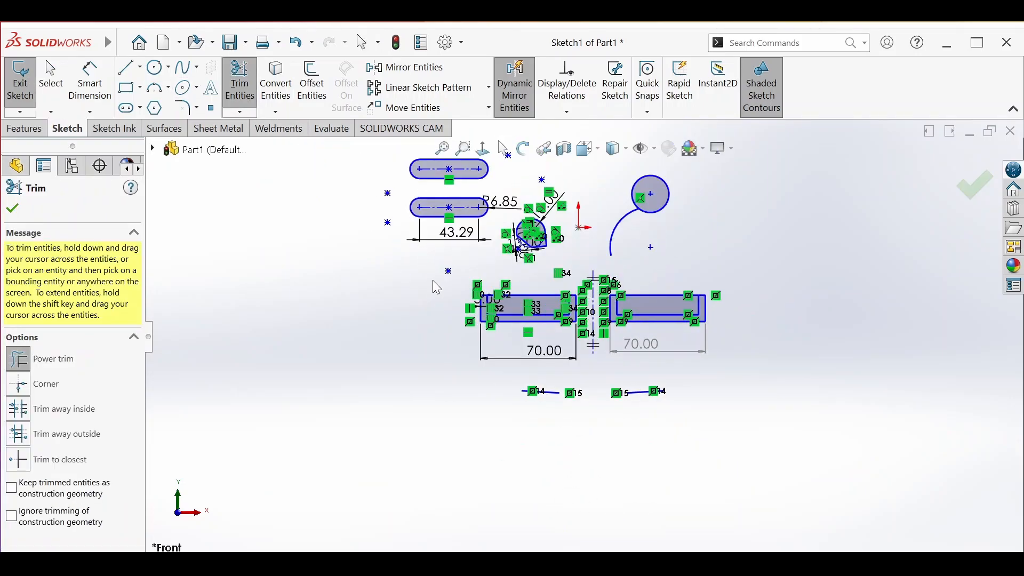
mouse_move(434, 282)
left_mouse_down()
mouse_move(513, 306)
mouse_move(544, 302)
mouse_move(560, 320)
mouse_move(645, 305)
mouse_move(610, 300)
mouse_move(665, 325)
mouse_move(719, 299)
mouse_move(696, 308)
left_mouse_up()
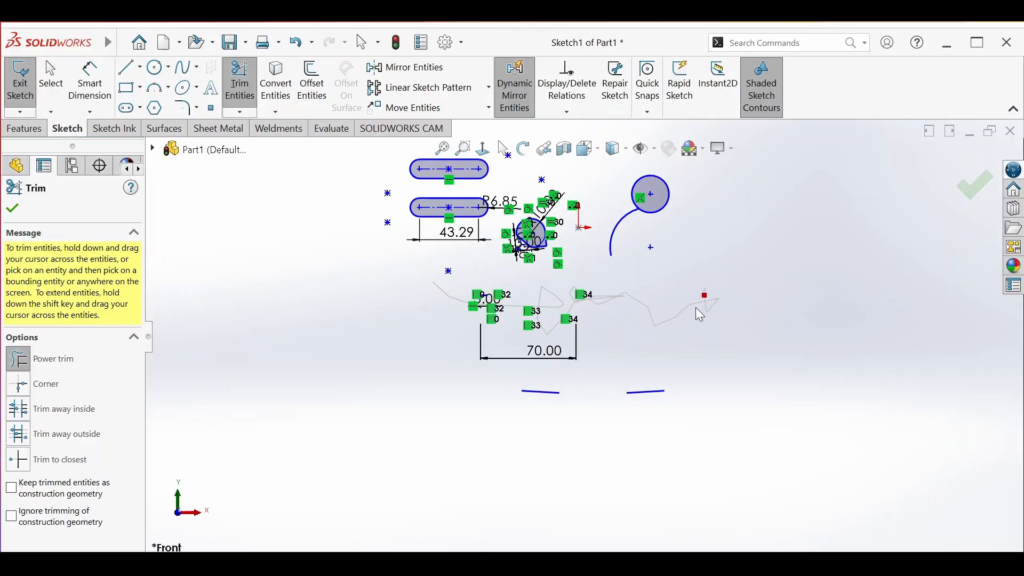
mouse_move(600, 456)
left_mouse_down()
mouse_move(658, 402)
mouse_move(677, 409)
left_mouse_up()
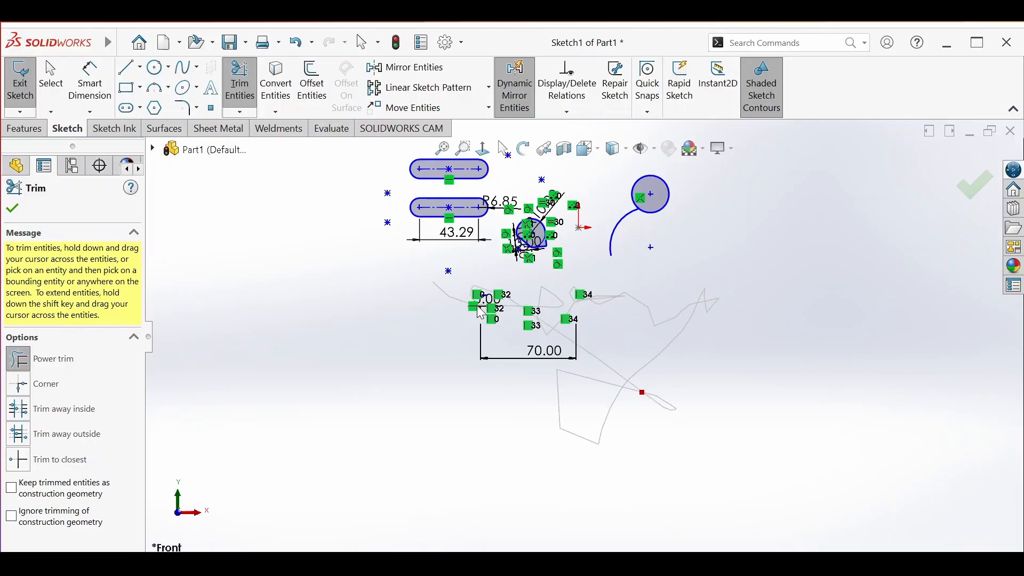
left_click_drag(483, 308, 497, 316)
scroll(475, 297, "down", 2)
scroll(497, 317, "up", 1)
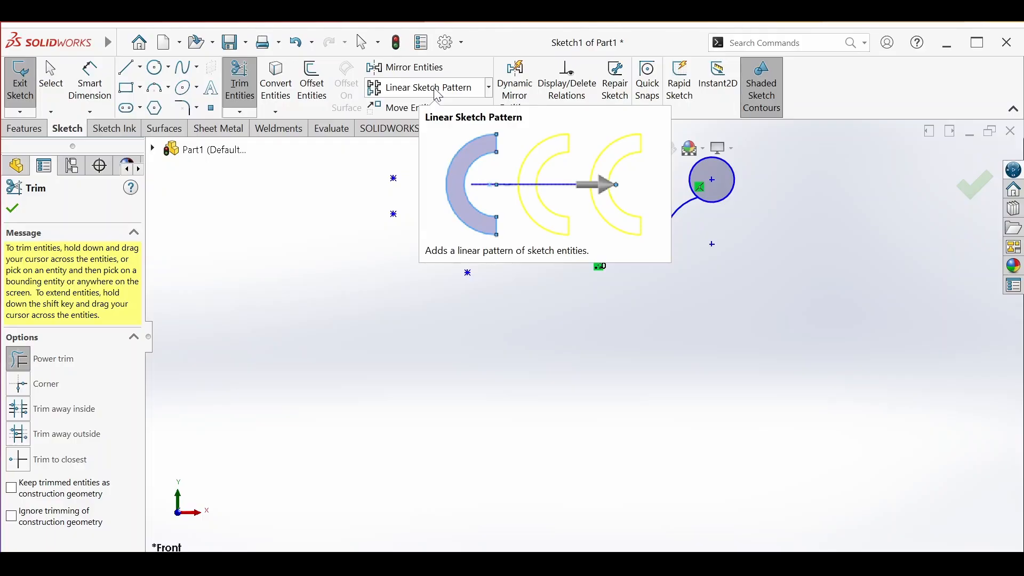
- Sketch a circle with a radius of about 24.3 mm in the empty area below and left of the slots
left_click(155, 67)
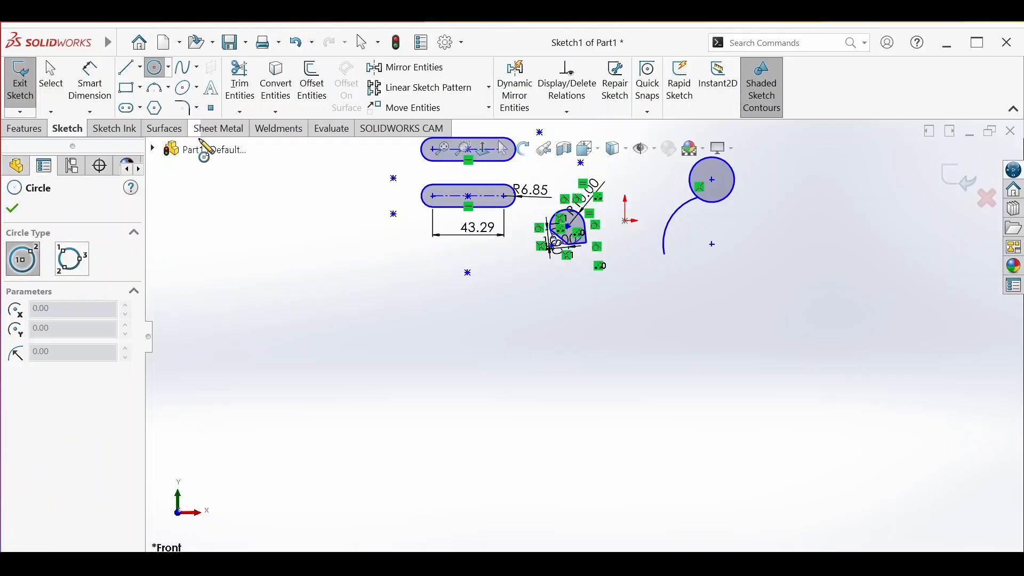
left_click(390, 399)
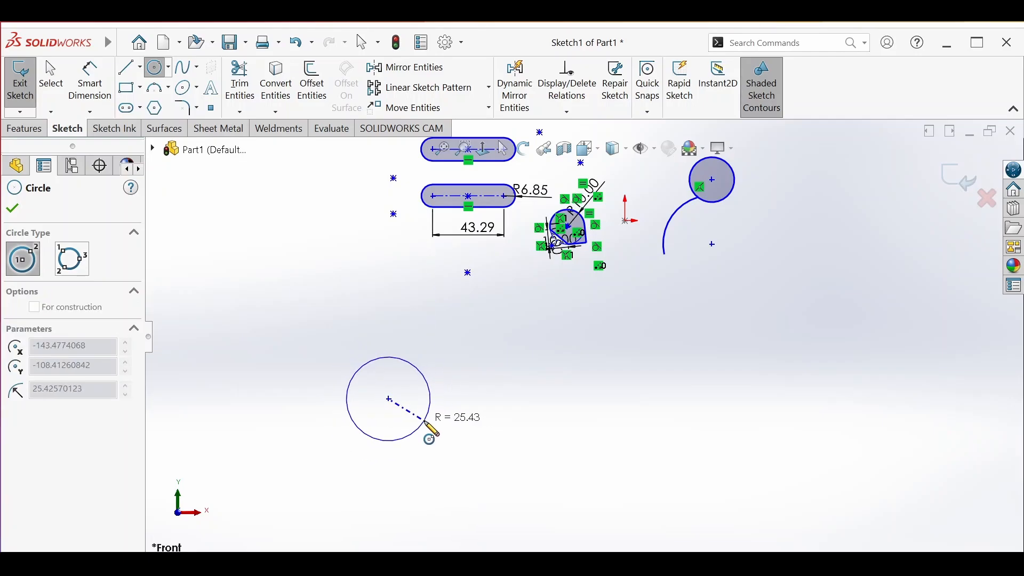
left_click(425, 420)
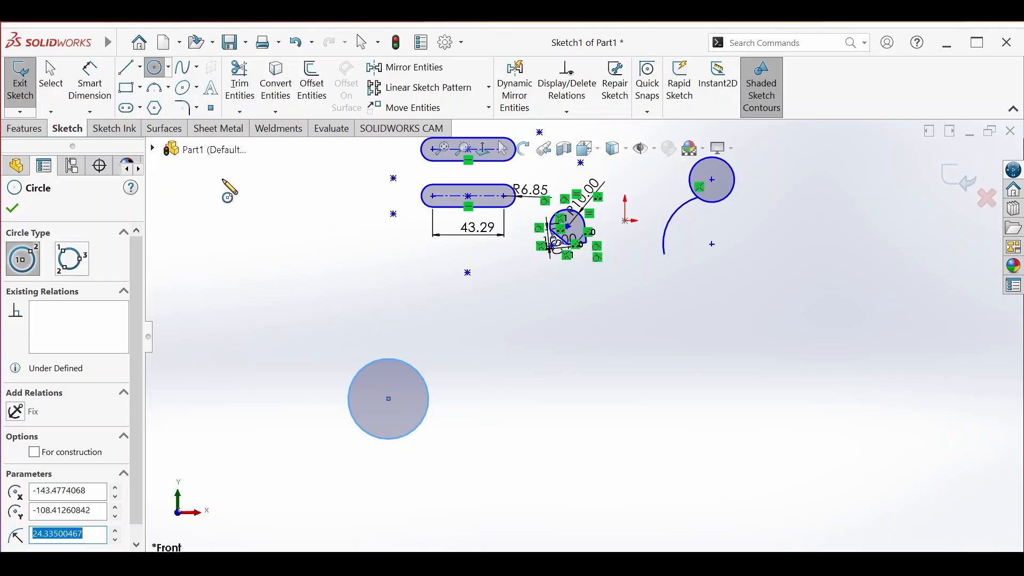
- Sketch a slightly rising centerline about 93 mm long below the circle, extending to its right
left_click(139, 69)
left_click(155, 107)
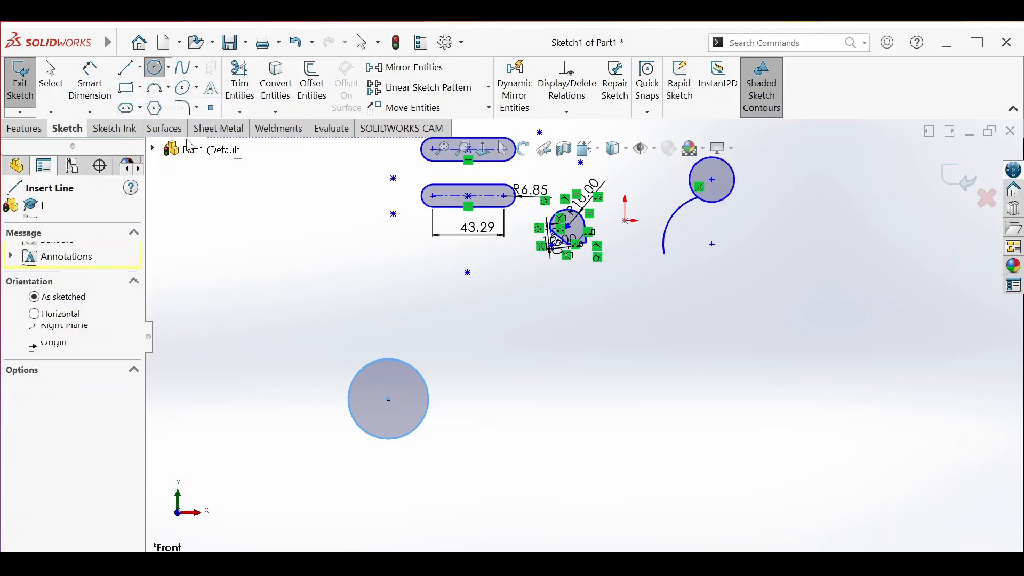
left_click(367, 505)
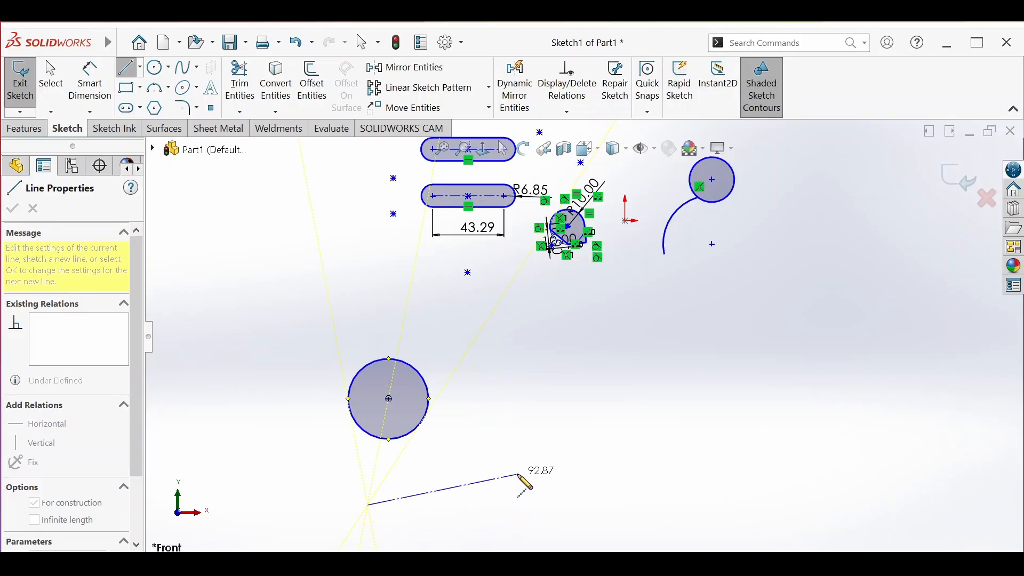
left_click(517, 474)
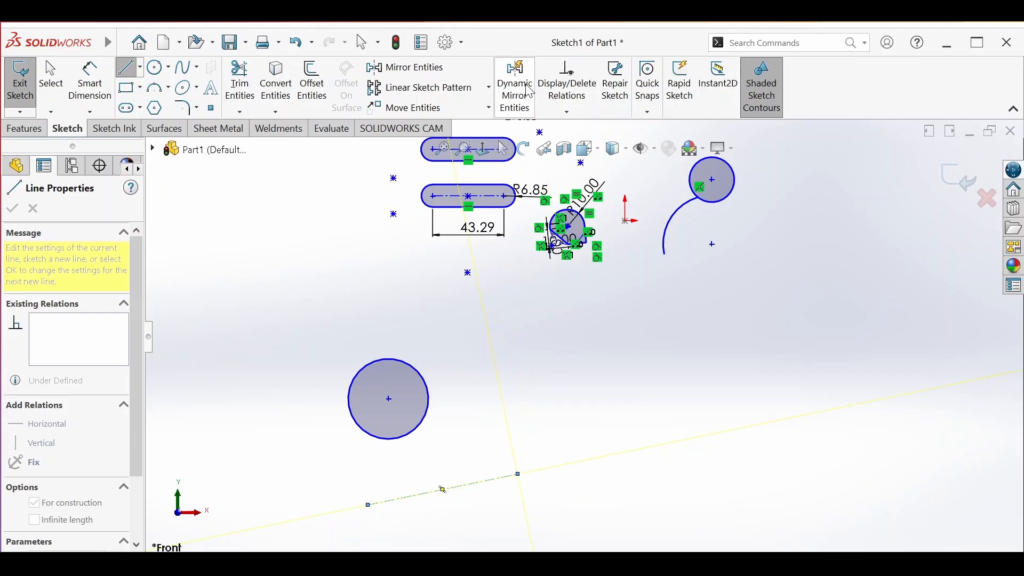
- Start a linear sketch pattern with the sloped centerline as its first direction
left_click(457, 89)
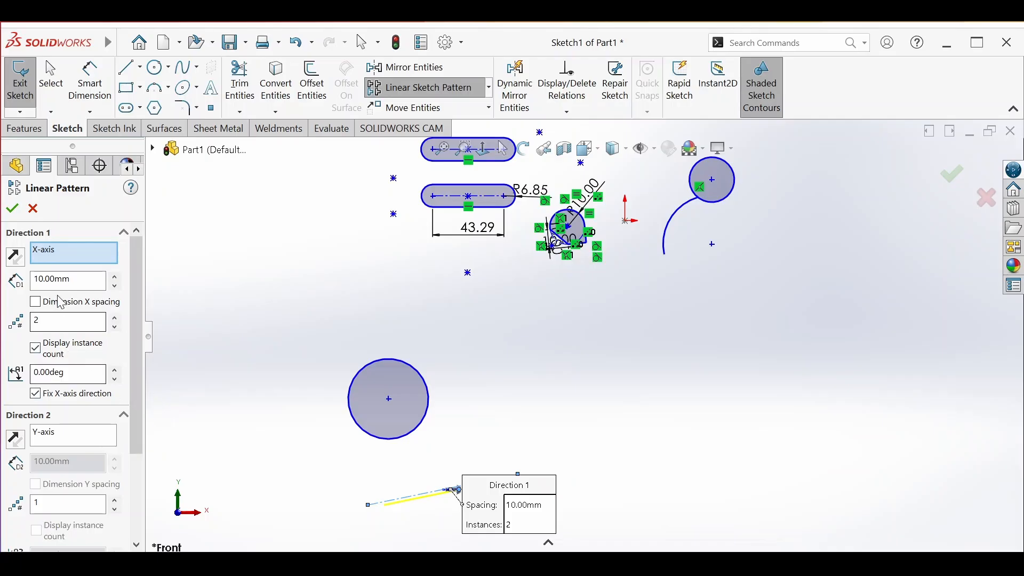
left_click(51, 258)
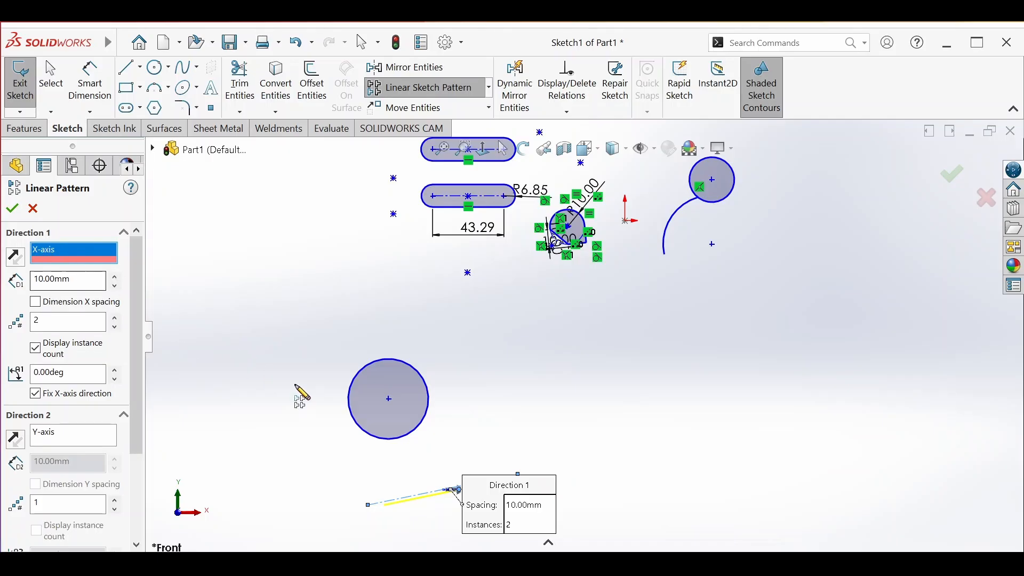
left_click(412, 505)
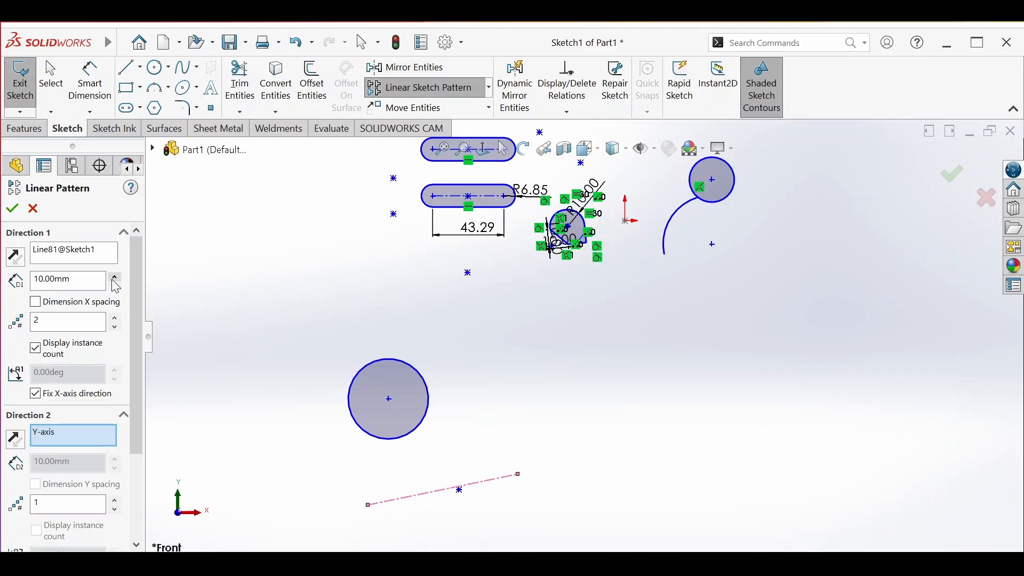
- Set the first direction to 4 instances at 50 mm spacing and choose the circle as the entity to pattern
left_click(115, 318)
left_click(115, 319)
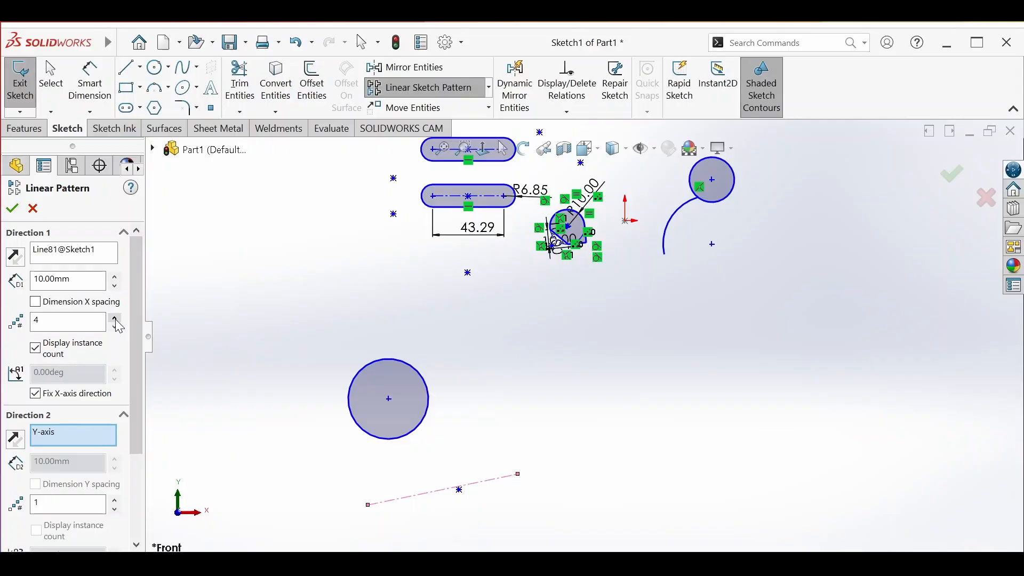
left_click(116, 277)
left_click(115, 277)
left_click(115, 277)
scroll(127, 373, "down", 5)
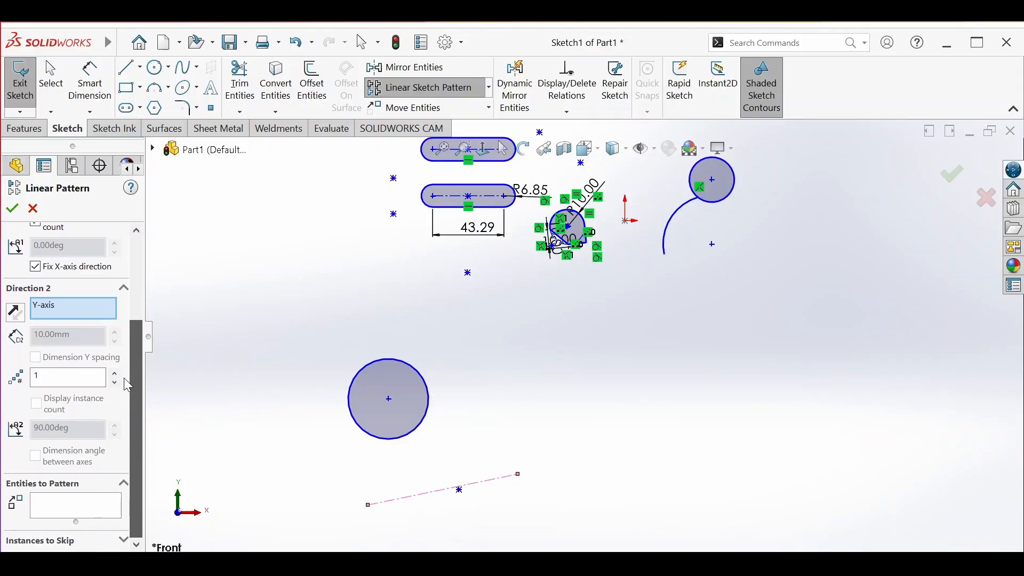
left_click(124, 288)
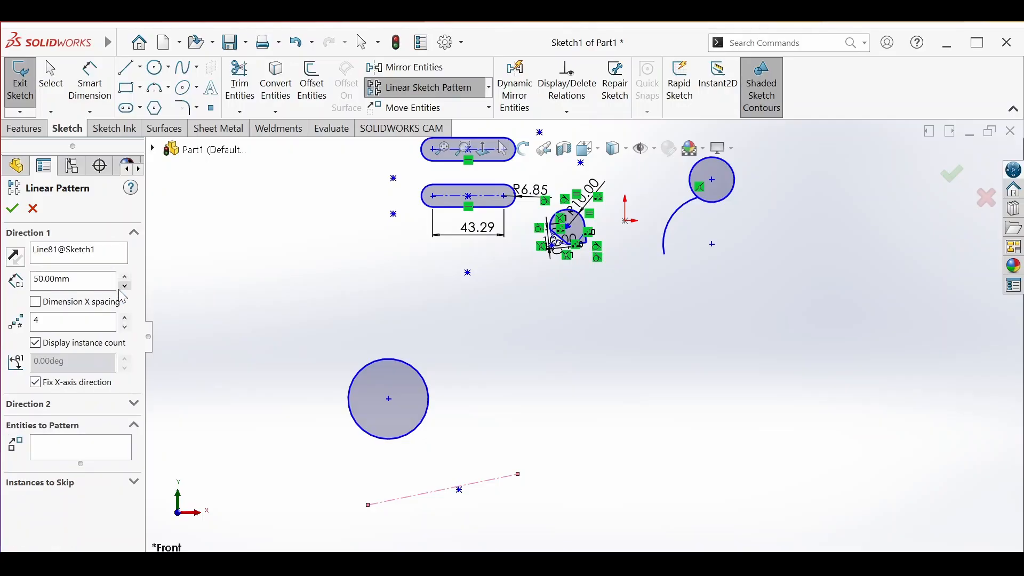
left_click(54, 451)
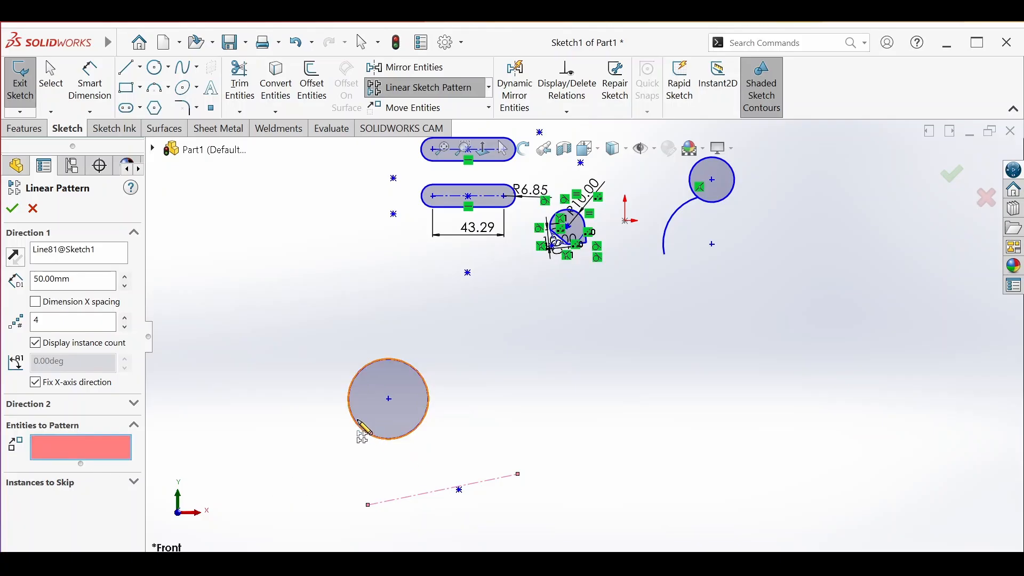
left_click(353, 399)
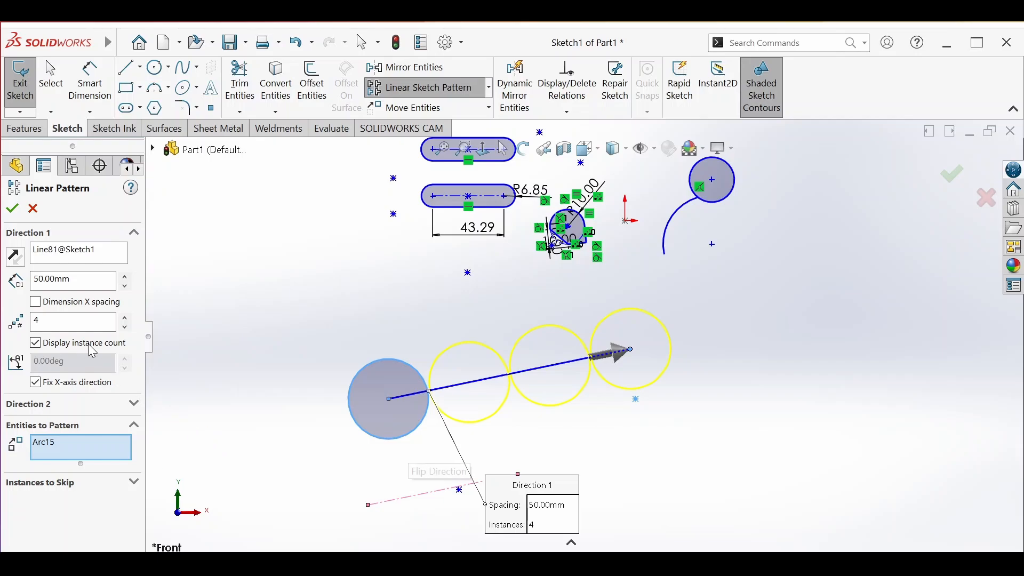
- Turn off the fixed X-axis direction for the first direction of the linear pattern
left_click(37, 381)
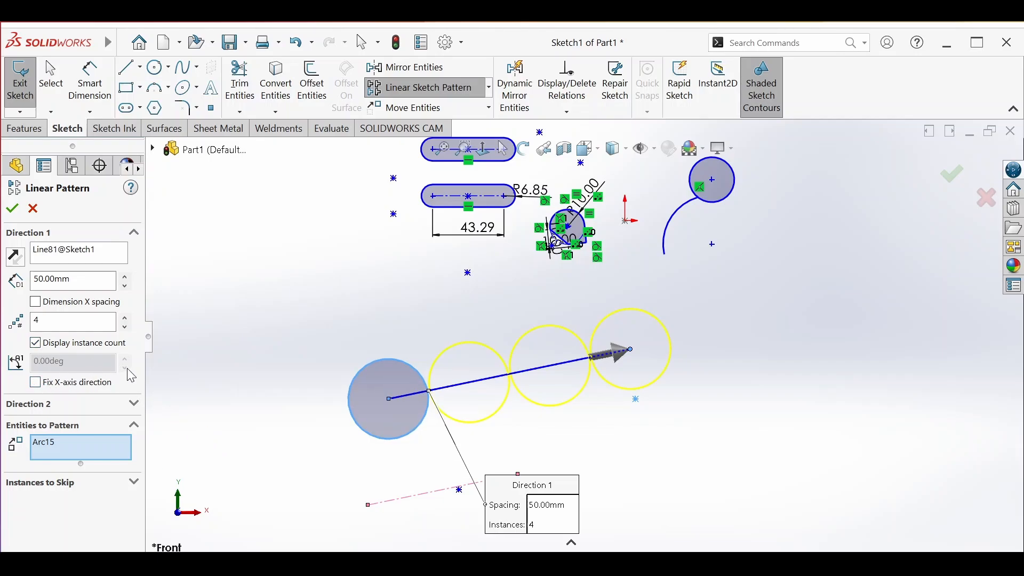
left_click(35, 382)
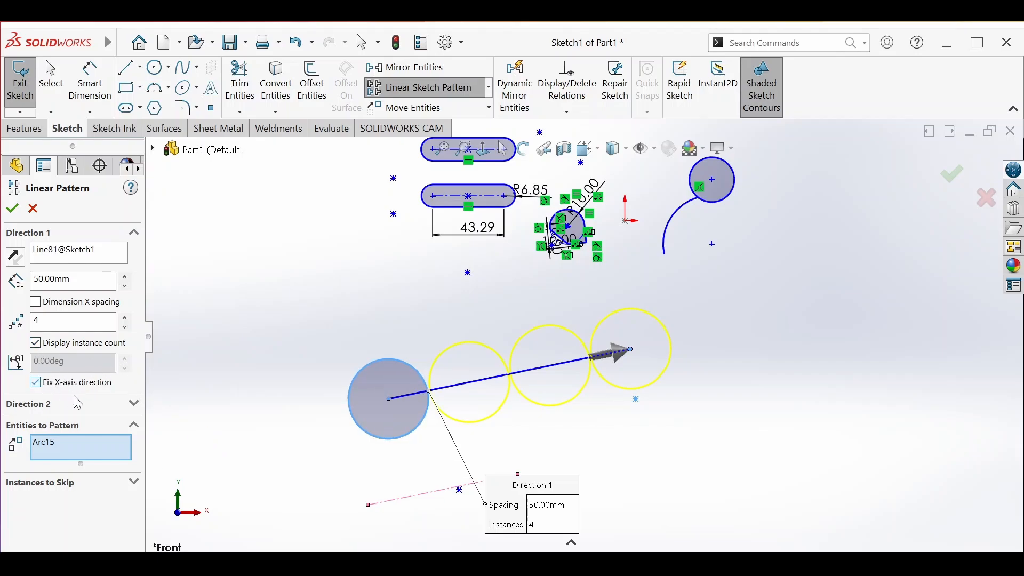
left_click(134, 482)
left_click(134, 482)
left_click(36, 382)
- Add a second pattern direction along the Y-axis with 8 instances at 10 mm spacing
left_click(134, 403)
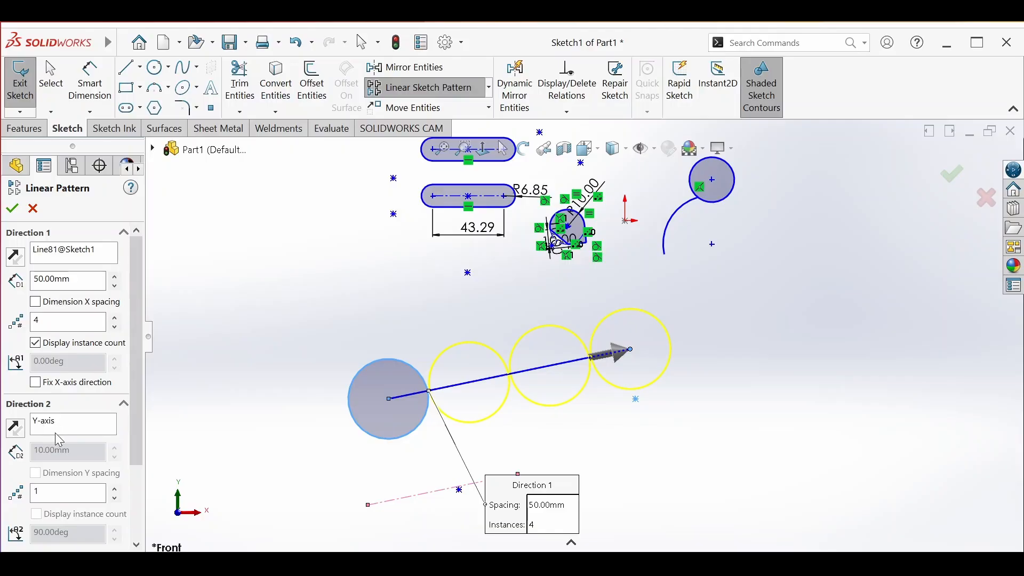
scroll(63, 453, "down", 3)
left_click(115, 401)
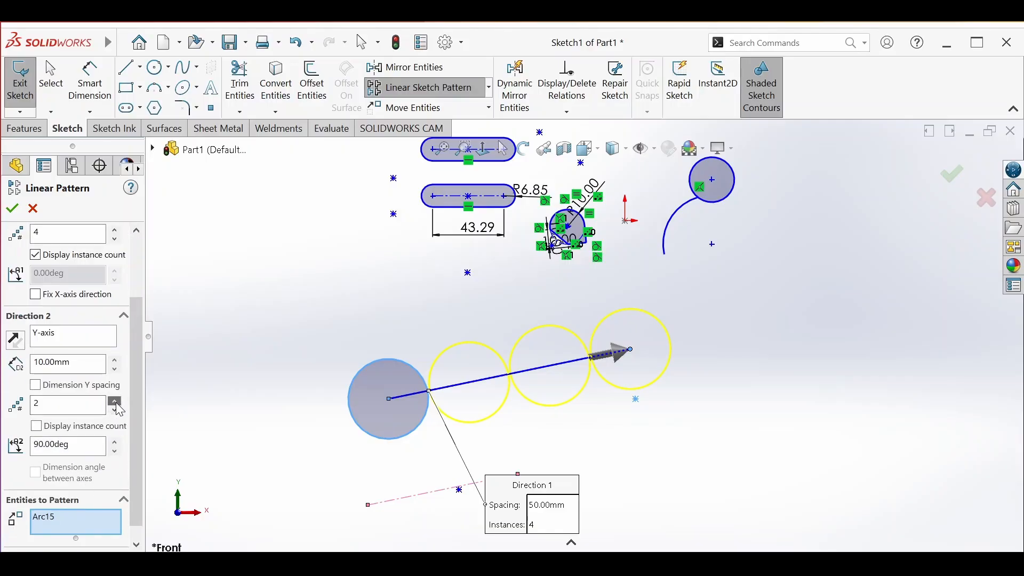
left_click(115, 401)
left_click(116, 402)
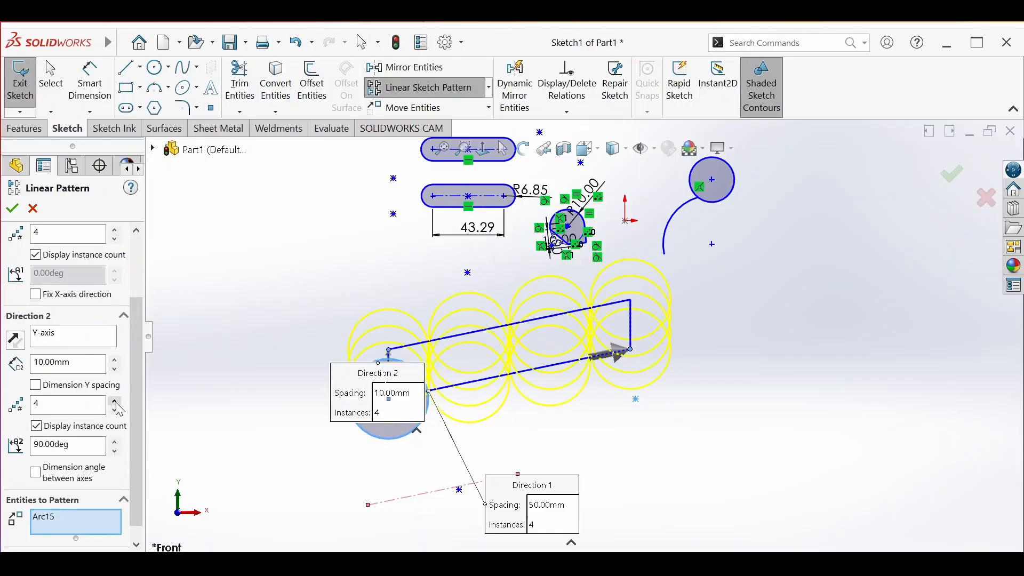
left_click(116, 402)
left_click(116, 403)
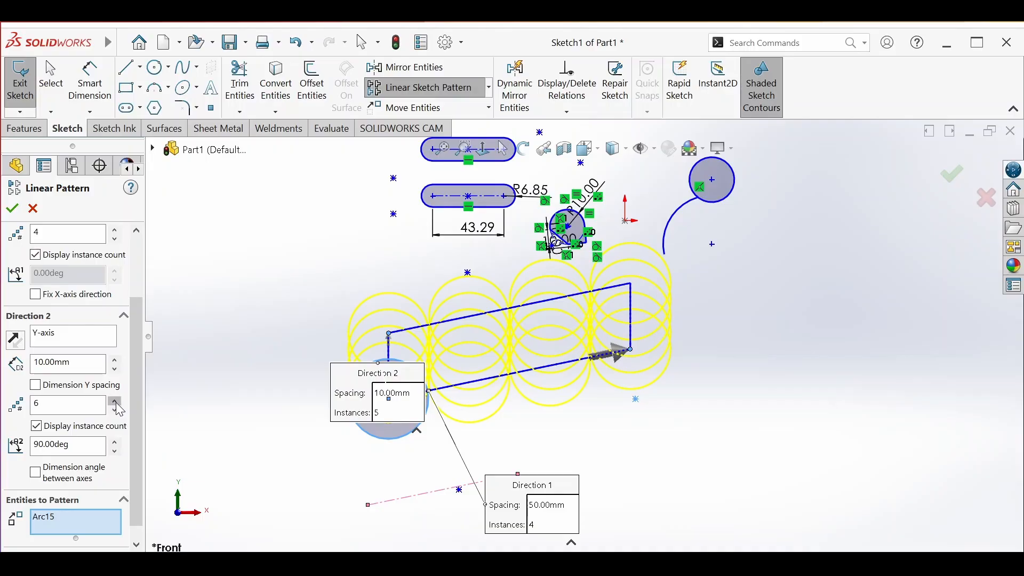
left_click(115, 401)
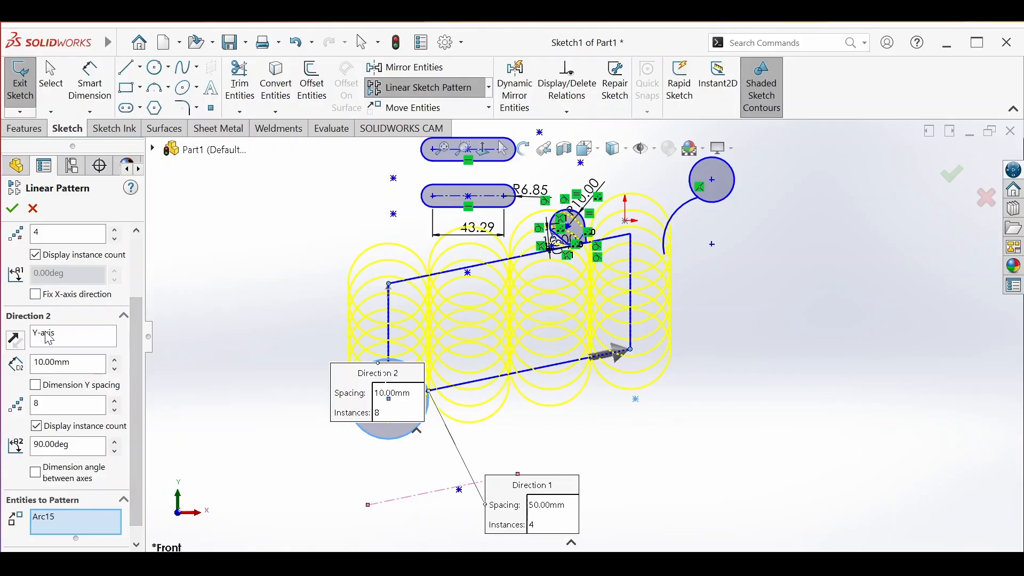
- Open the pattern's instances-to-skip options and cancel the linear pattern
left_click(123, 317)
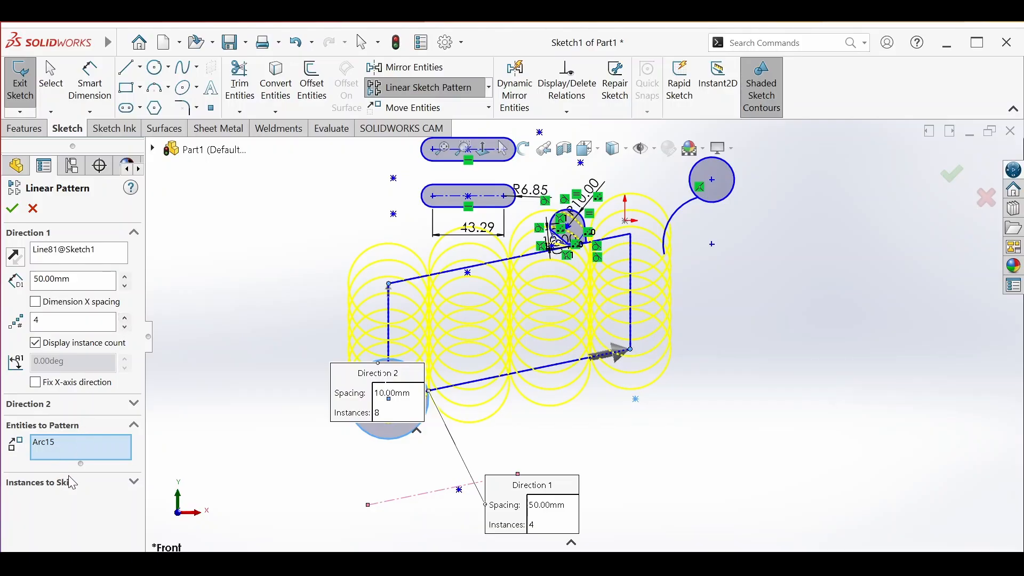
left_click(135, 483)
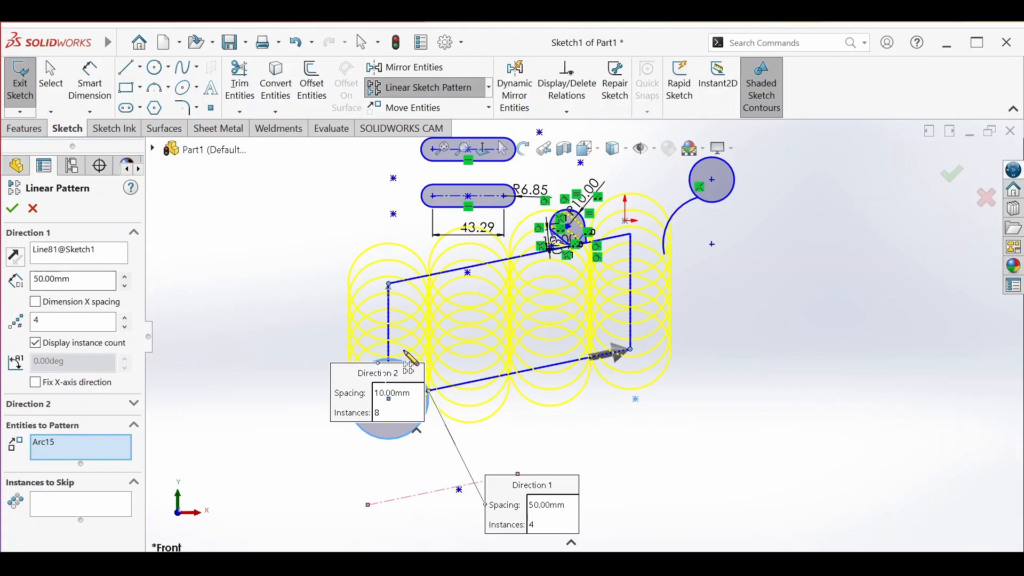
left_click(32, 208)
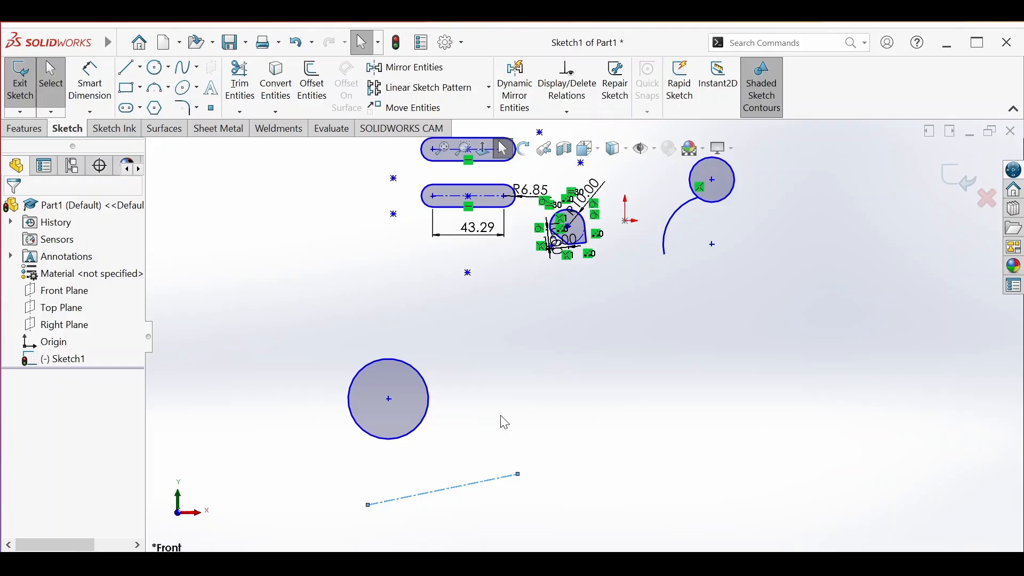
- Sketch a circle with a radius of about 60.6 mm below the arc and small circle, and make it construction geometry
scroll(619, 486, "up", 1)
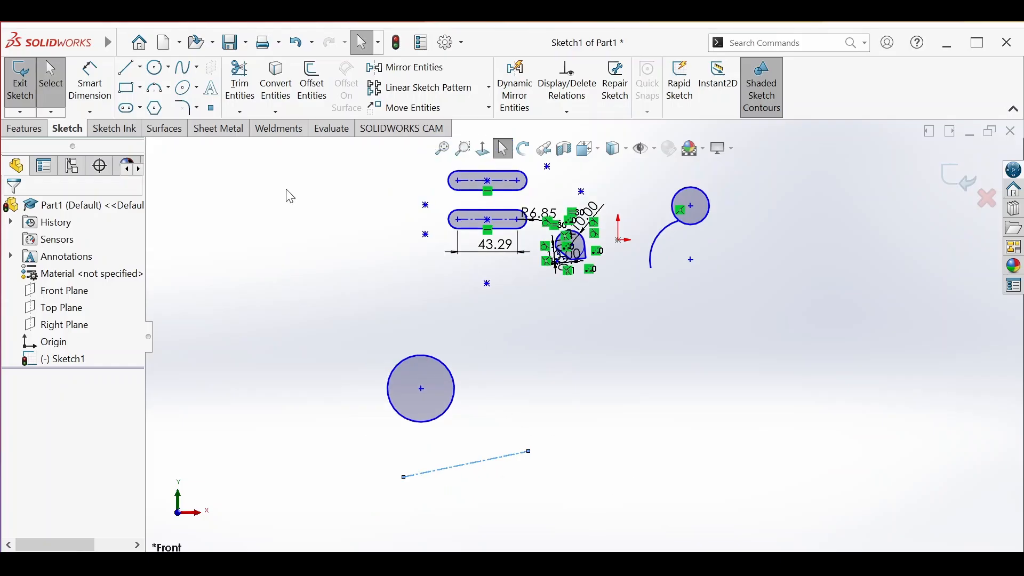
left_click(154, 69)
left_click(745, 395)
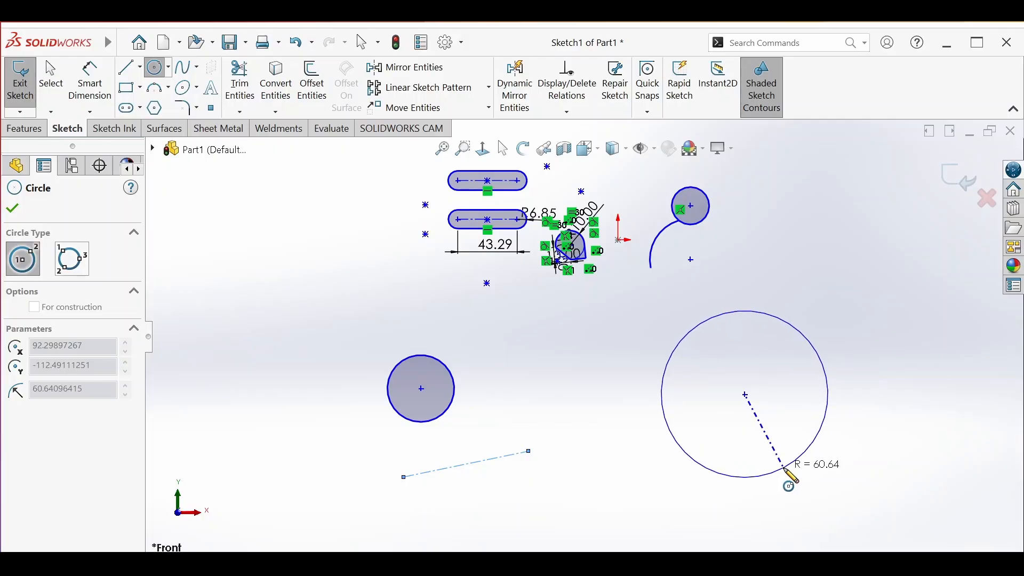
left_click(784, 469)
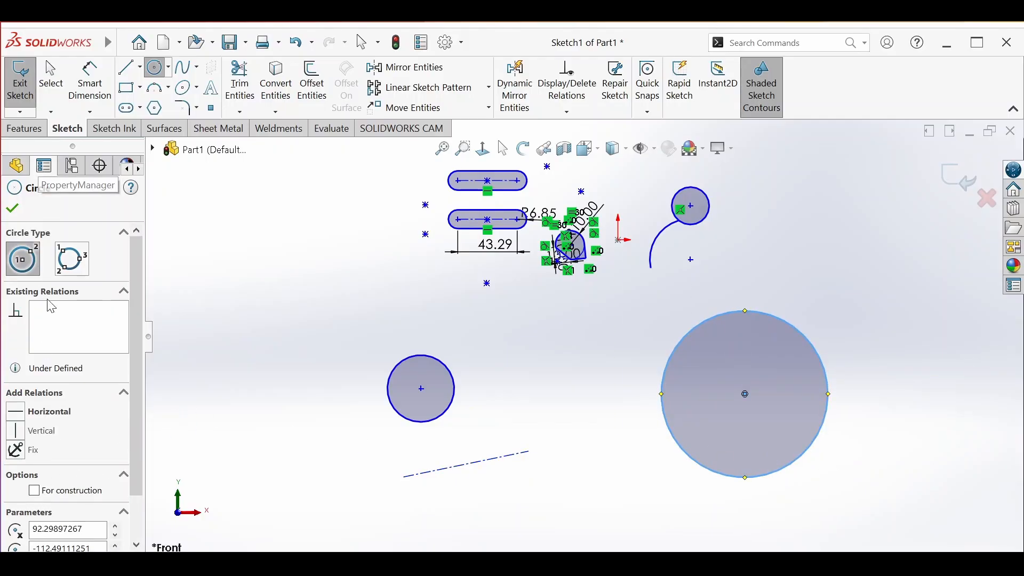
left_click(34, 490)
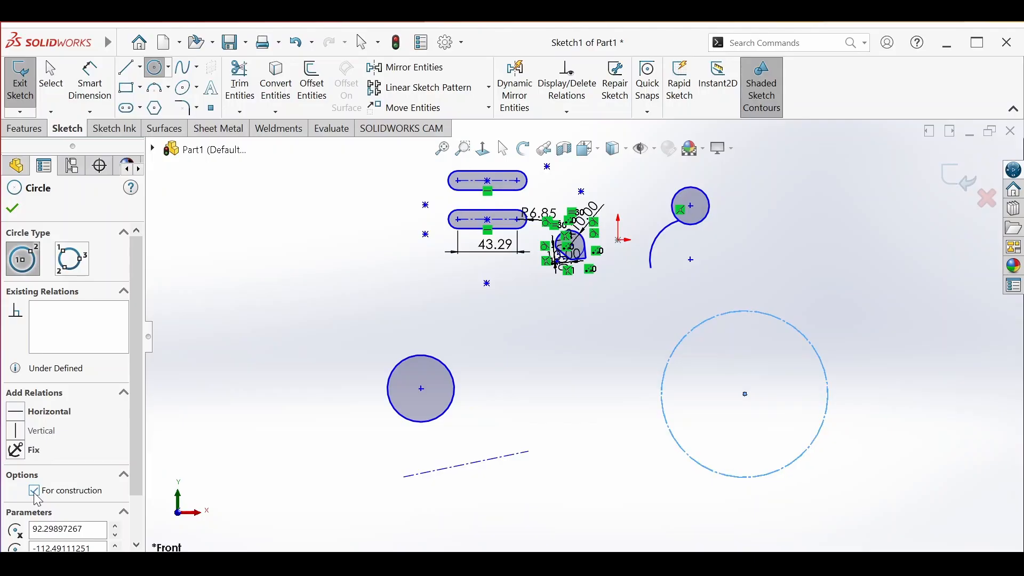
- Sketch a circle with a radius of about 23.1 mm centered on the upper-left edge of the construction circle
left_click(159, 69)
left_click(156, 69)
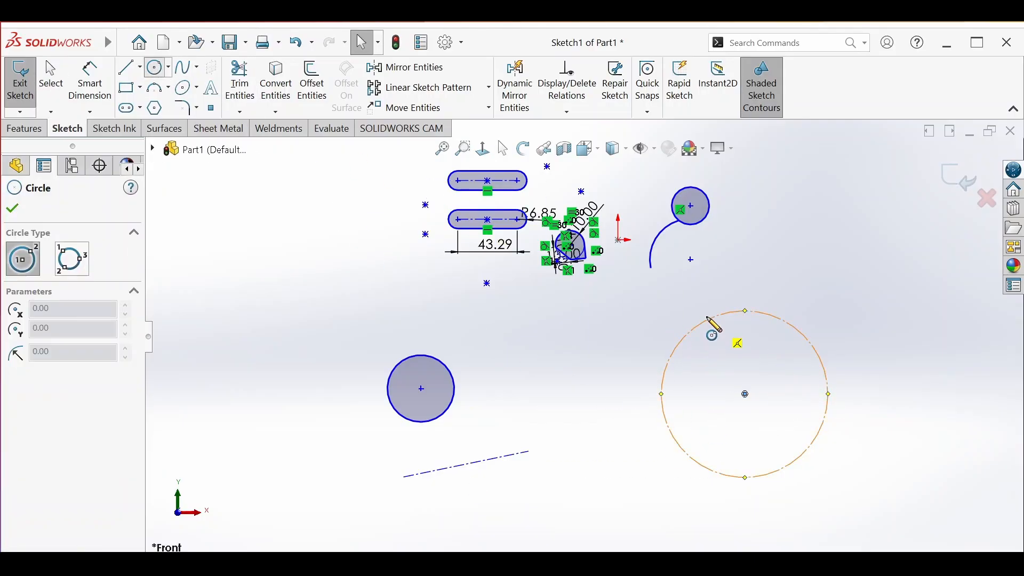
left_click(702, 323)
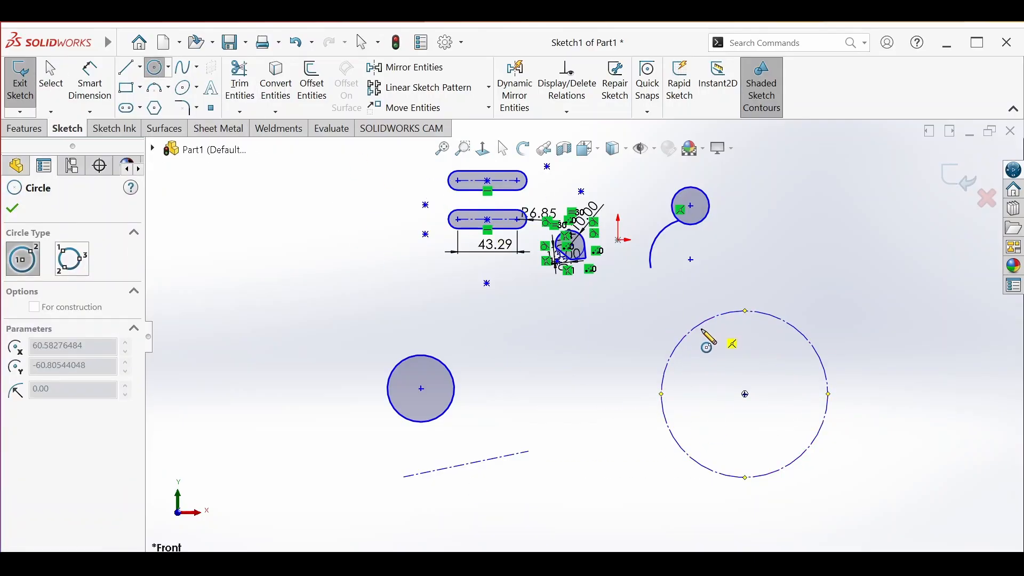
left_click(719, 352)
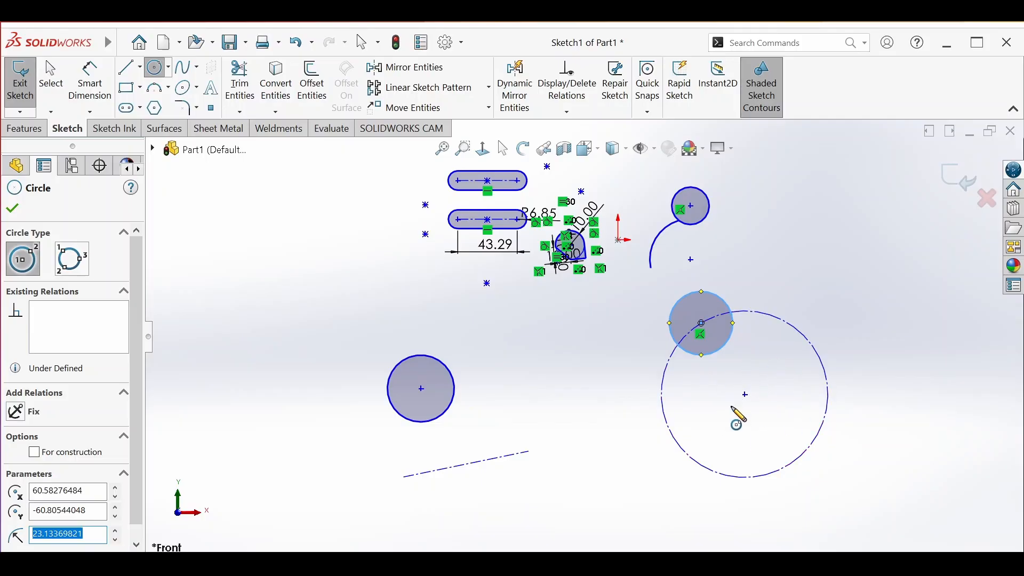
- Create a circular sketch pattern of the 23.1 mm radius circle about the construction circle's center, with 7 equally spaced instances over 360 degrees
left_click(489, 88)
left_click(467, 127)
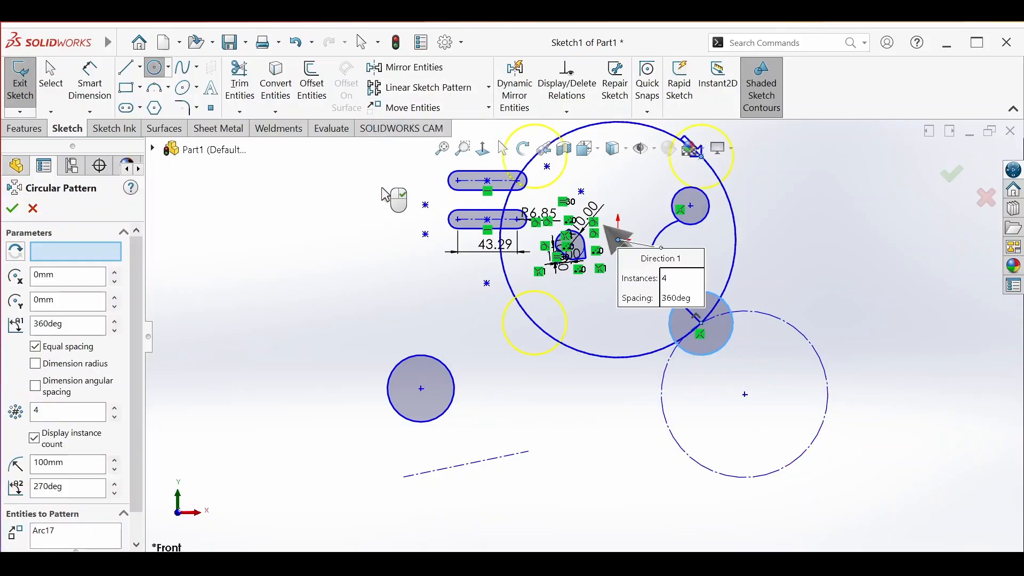
left_click(47, 250)
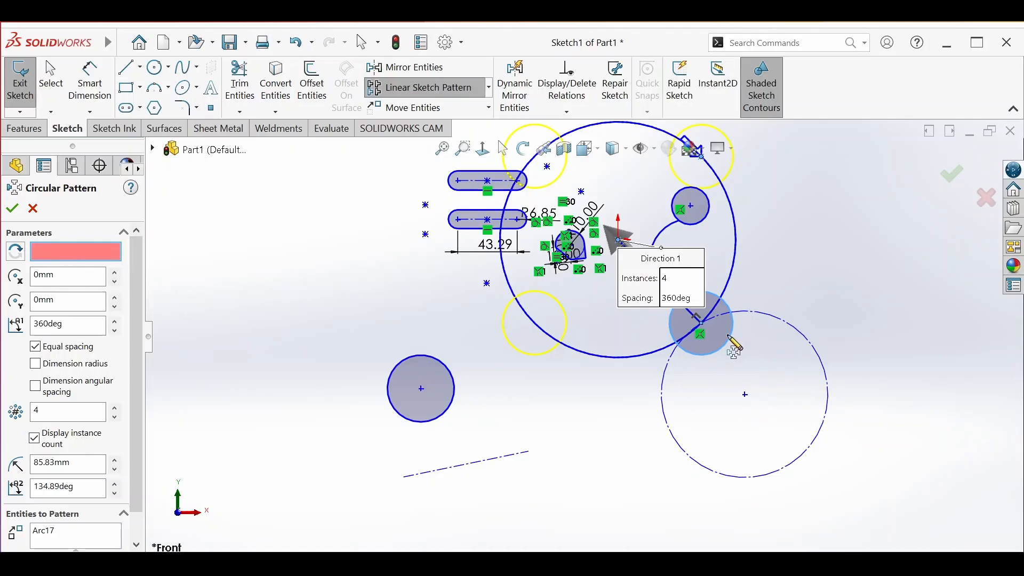
left_click(745, 395)
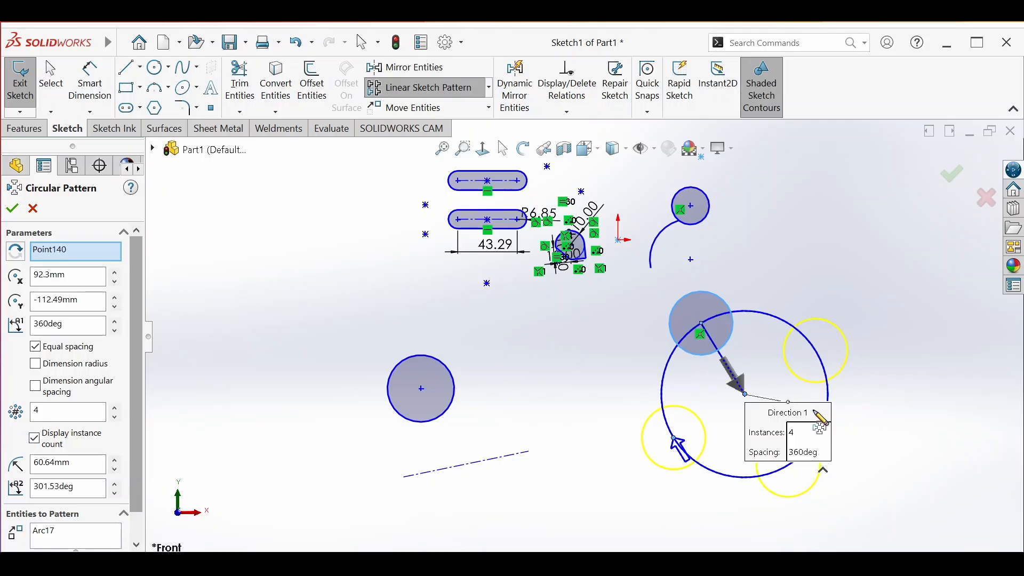
left_click(115, 409)
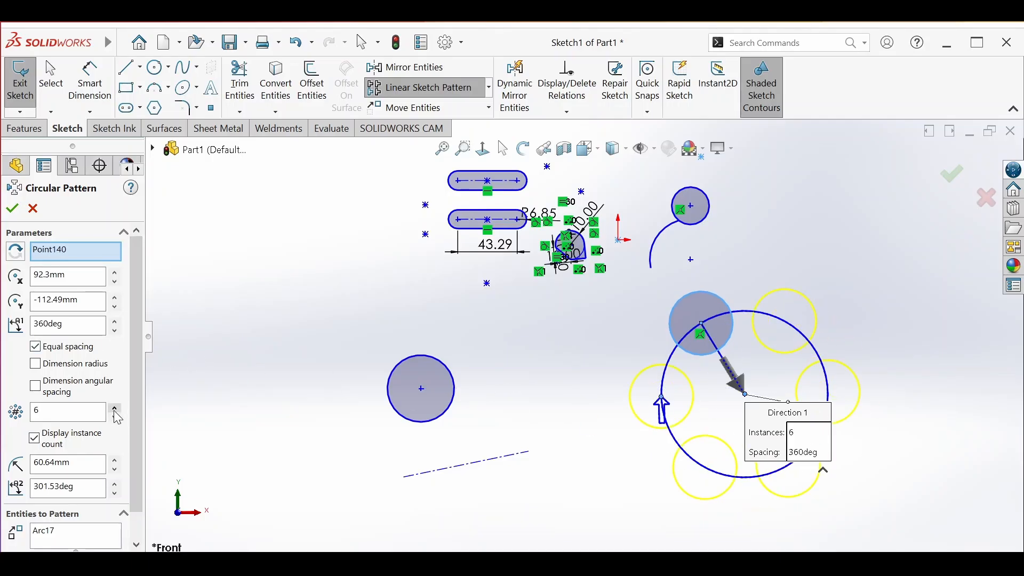
left_click(115, 409)
scroll(133, 424, "down", 2)
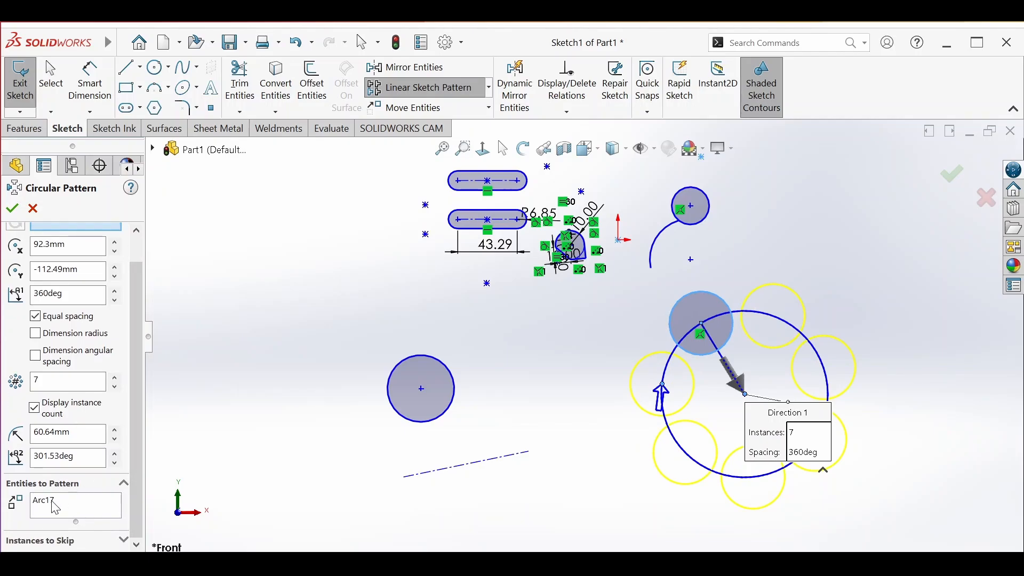
left_click(71, 511)
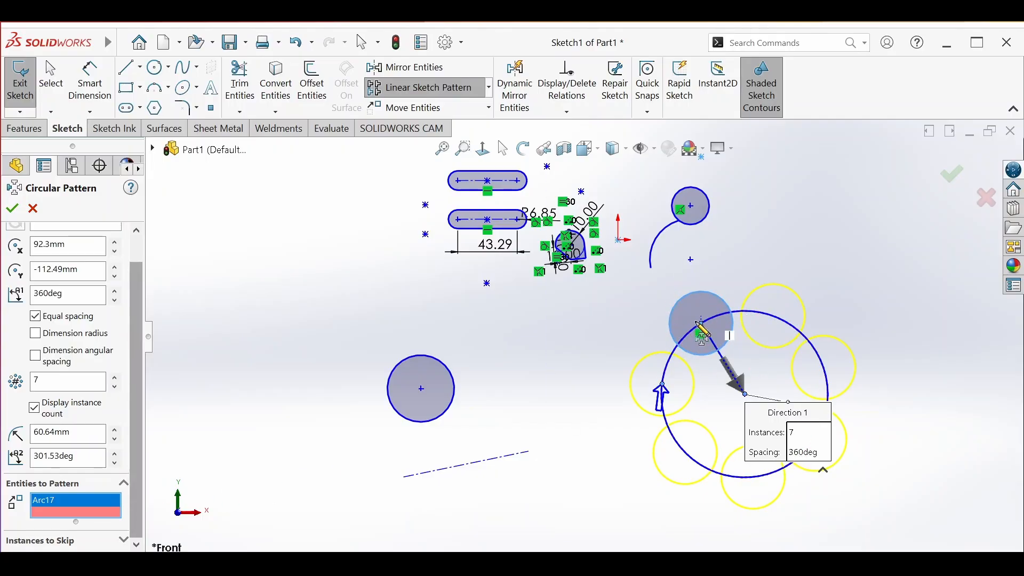
left_click(12, 208)
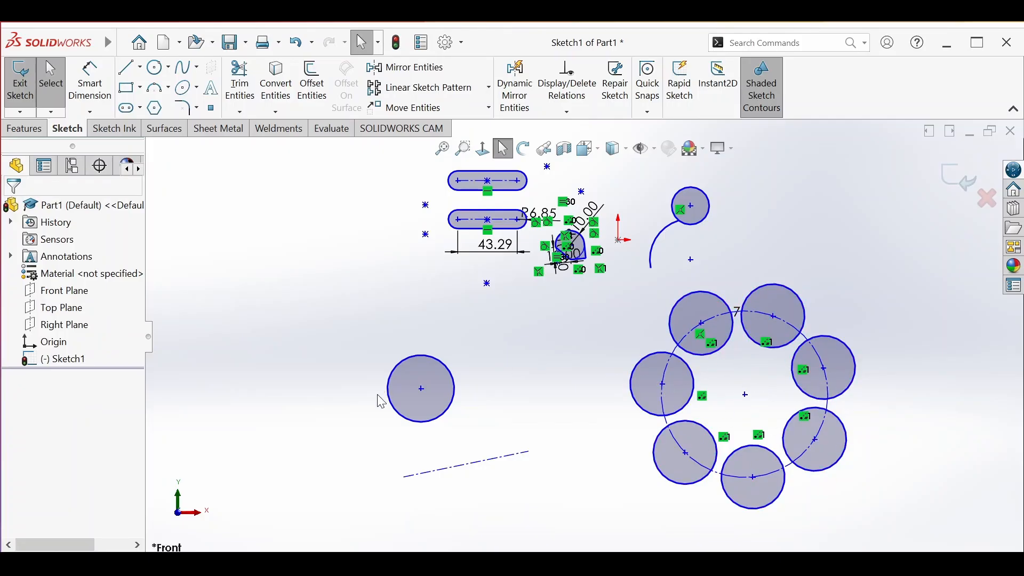
- Start Scale Entities on the lone circle above the sloped centerline, using its center as the scale point
left_click(487, 109)
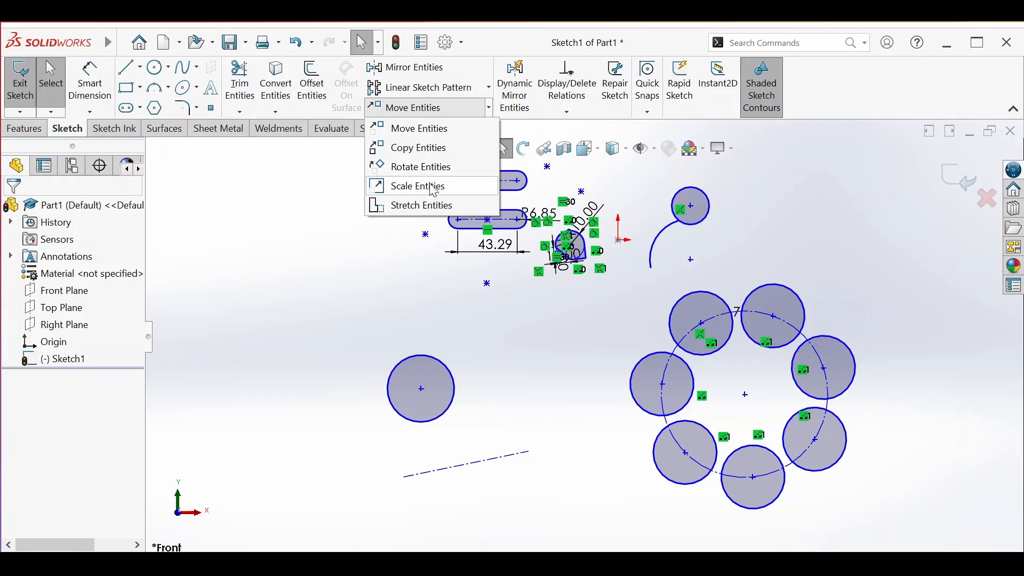
left_click(433, 187)
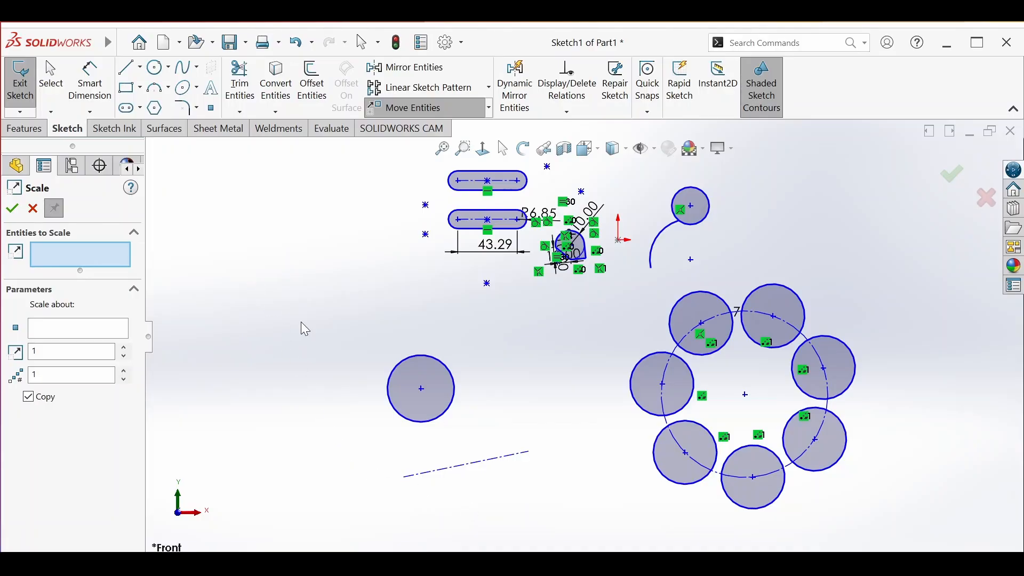
left_click(401, 377)
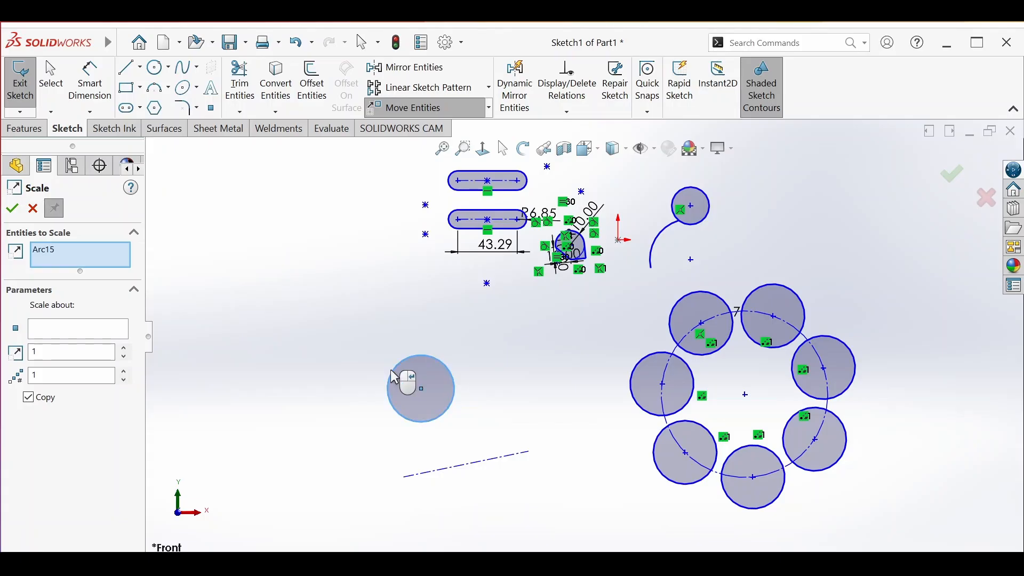
left_click(68, 328)
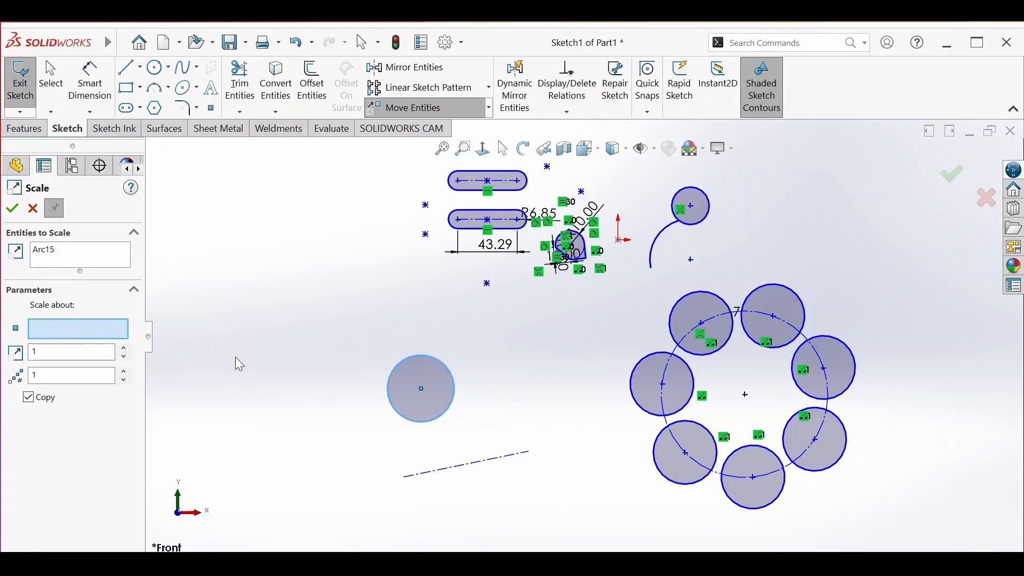
left_click(422, 388)
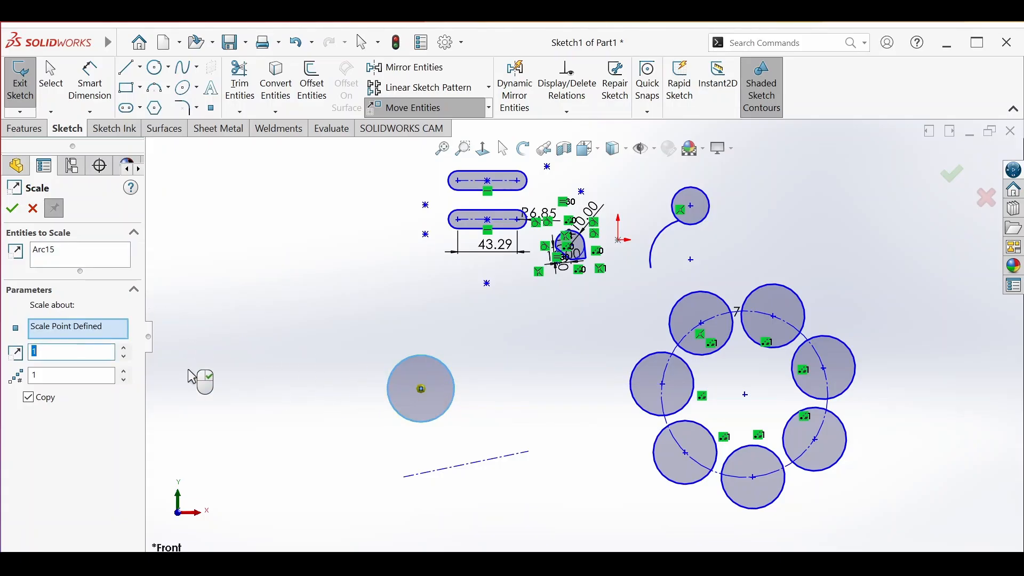
- Create one concentric copy of the circle scaled to about half its size and close the scale command
left_click(124, 357)
left_click(125, 356)
left_click(124, 357)
left_click(124, 357)
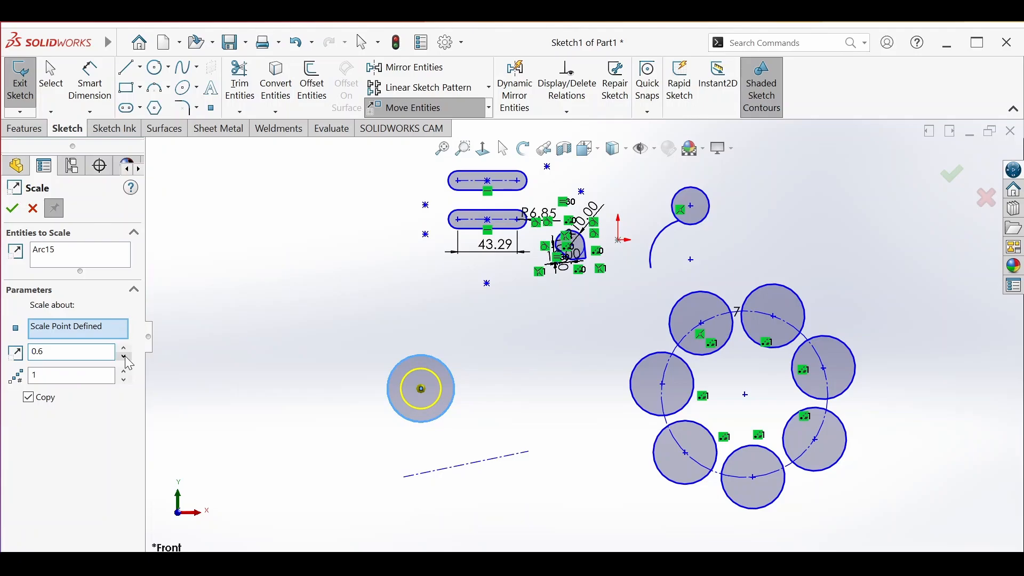
left_click(124, 356)
left_click(124, 357)
left_click(124, 372)
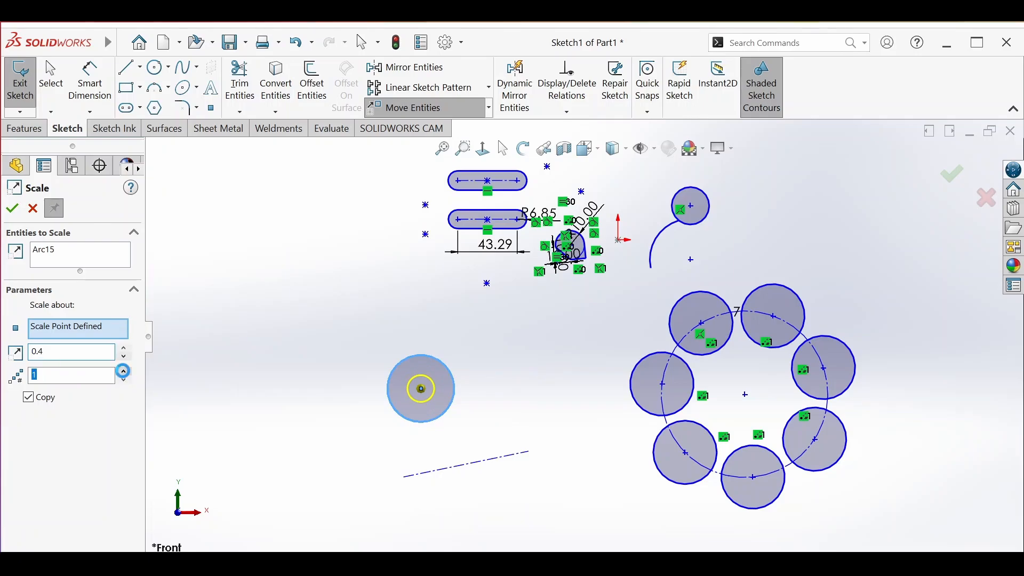
left_click(641, 216)
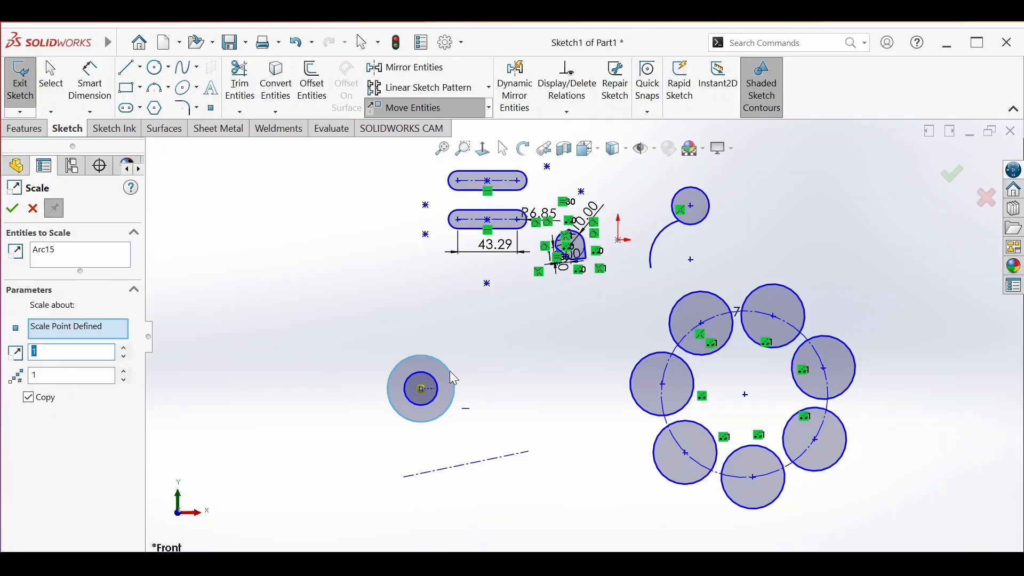
left_click(12, 208)
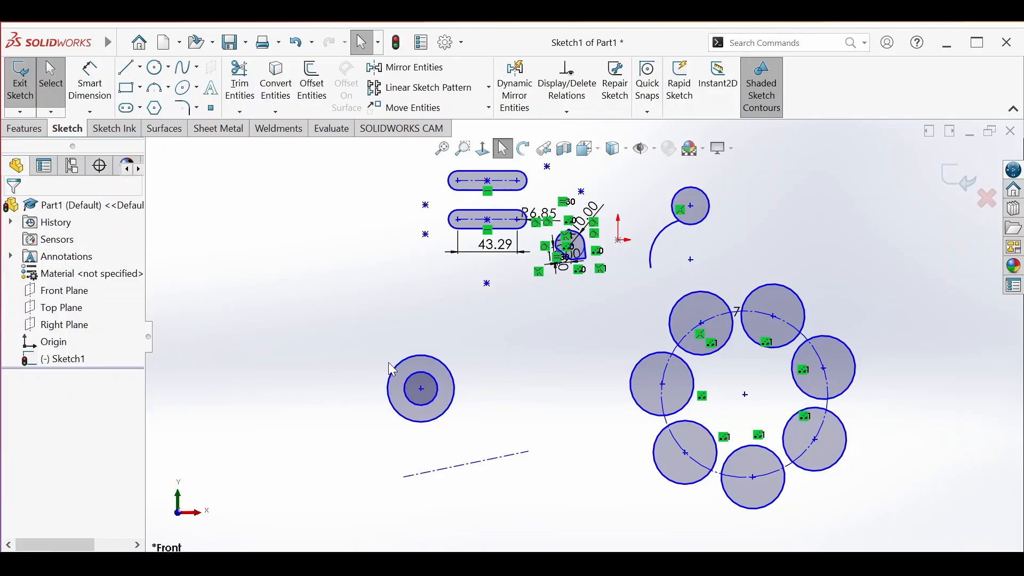